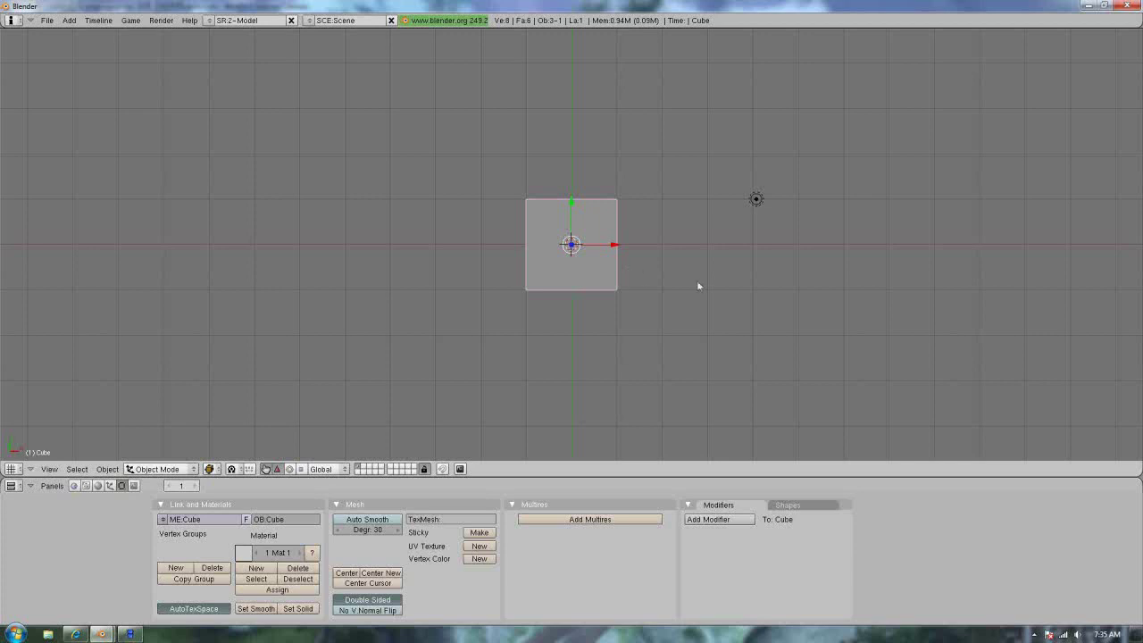
# Split the 3D viewport vertically into two equal side-by-side views.
pyautogui.keyDown('ctrl'); pyautogui.moveTo(700, 352); pyautogui.dragTo(702, 349, button='middle'); pyautogui.keyUp('ctrl')
pyautogui.keyDown('shift'); pyautogui.moveTo(717, 236); pyautogui.dragTo(716, 297, button='middle'); pyautogui.keyUp('shift')
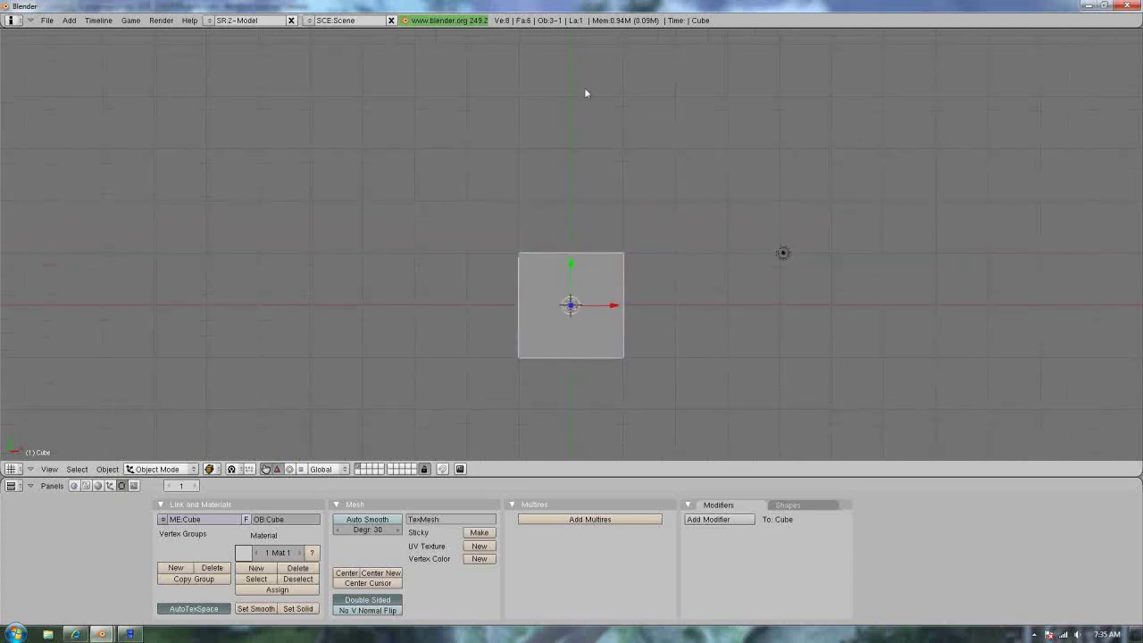
pyautogui.rightClick(574, 28)
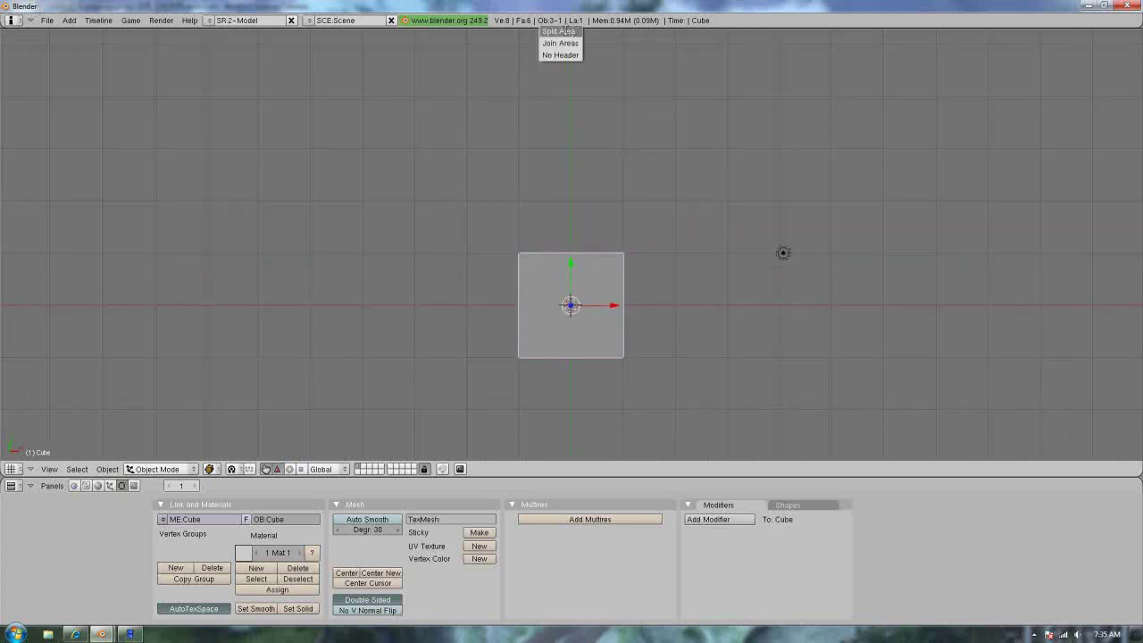
pyautogui.click(562, 31)
pyautogui.click(572, 33)
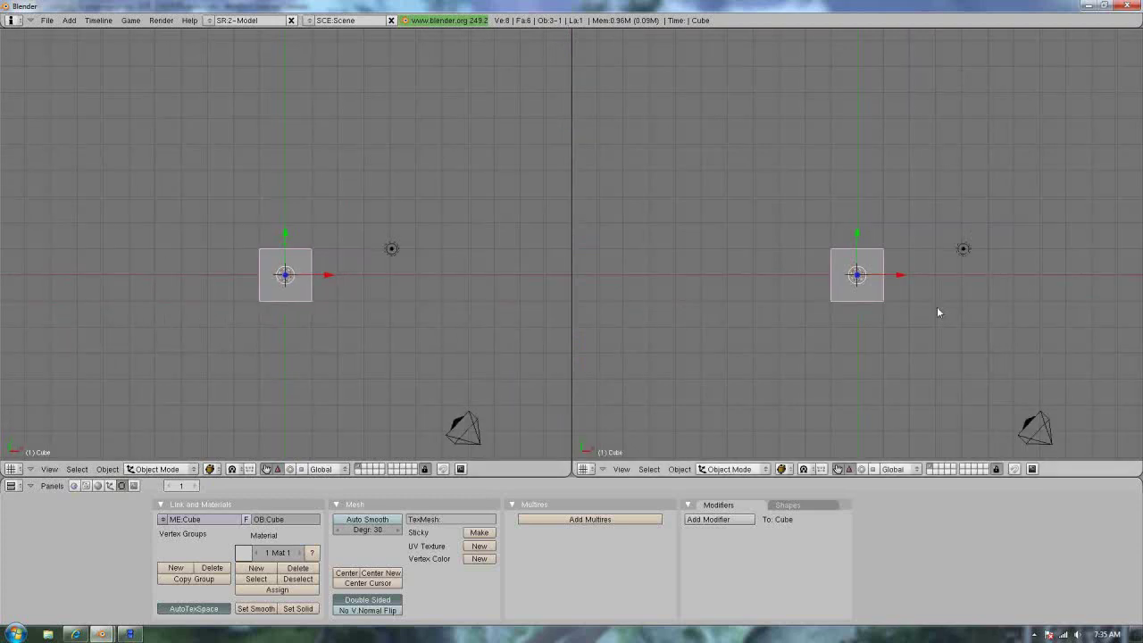
# Switch one 3D view to the side view and the other to the front view.
pyautogui.keyDown('shift'); pyautogui.scroll(-3, 708, 210); pyautogui.keyUp('shift')
pyautogui.click(621, 469)
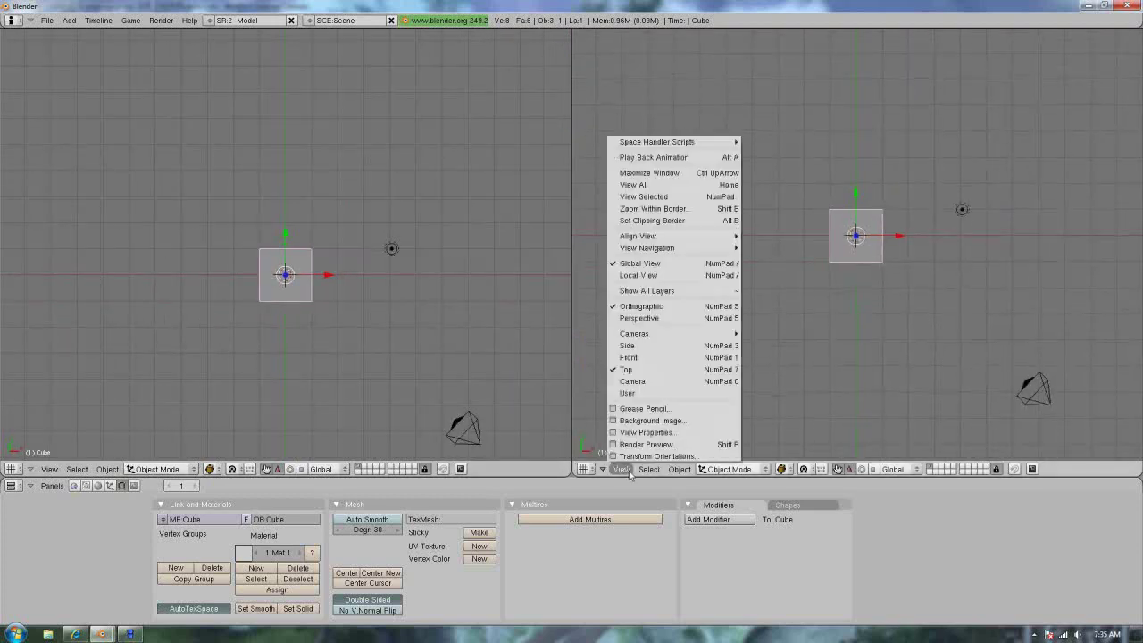
pyautogui.click(643, 349)
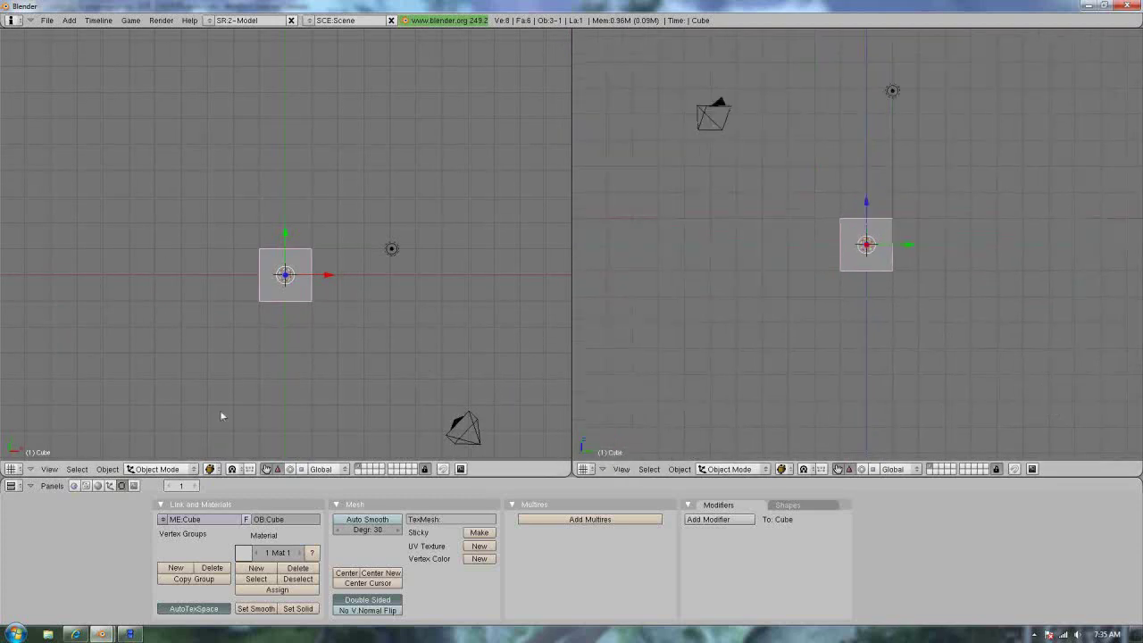
pyautogui.click(49, 469)
pyautogui.click(56, 358)
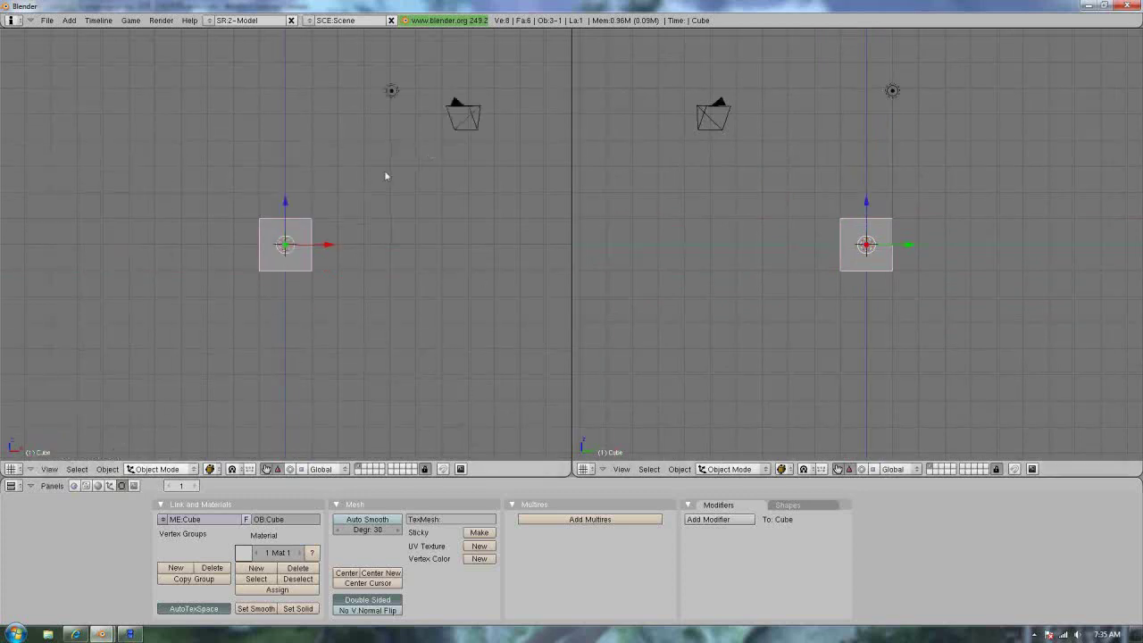
pyautogui.scroll(2, 226, 239)
pyautogui.scroll(-1, 226, 240)
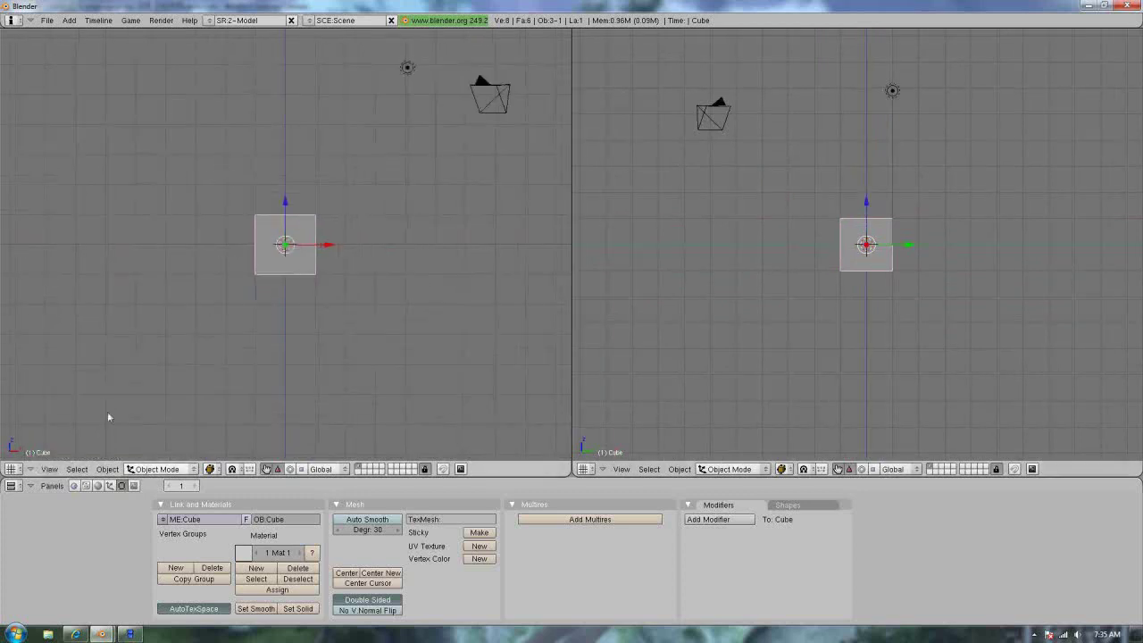
pyautogui.click(50, 471)
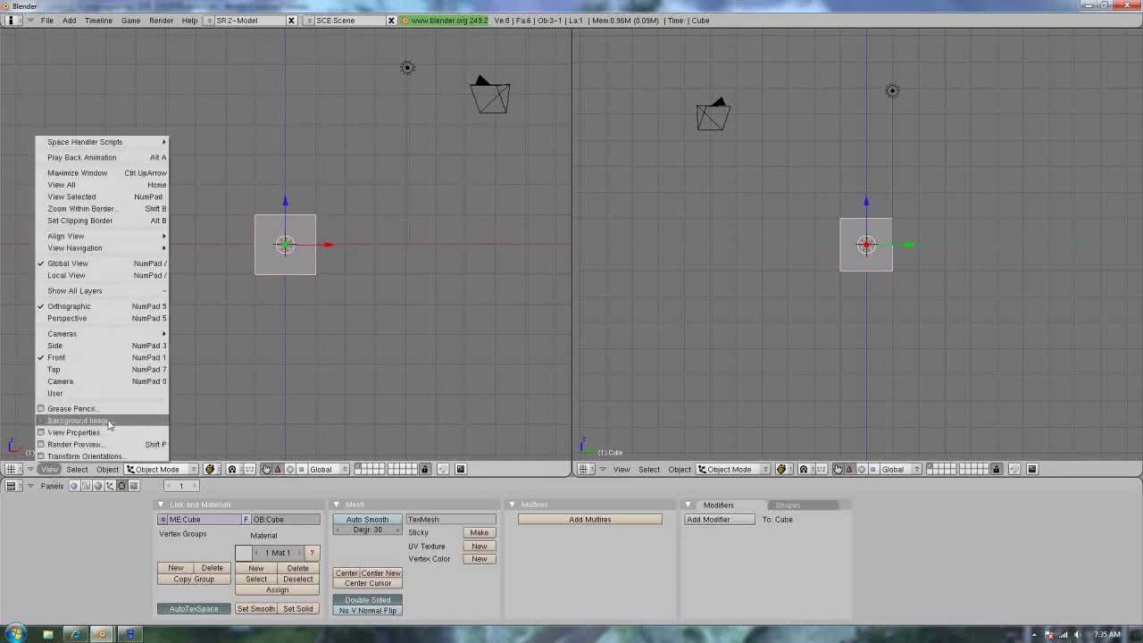
pyautogui.click(109, 421)
pyautogui.click(179, 390)
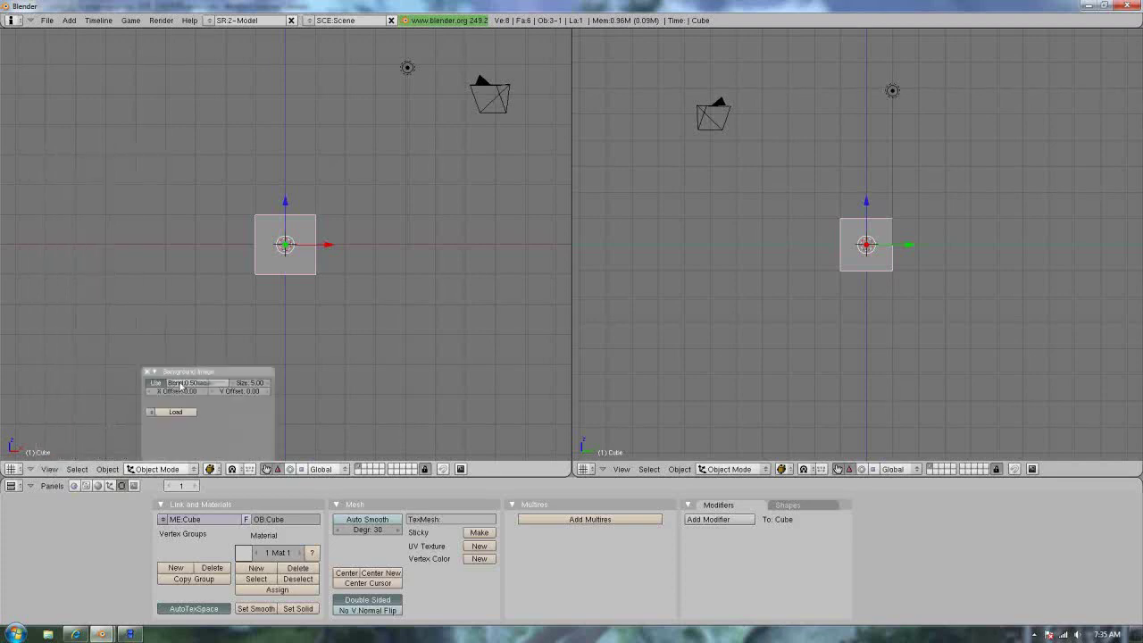
pyautogui.click(176, 413)
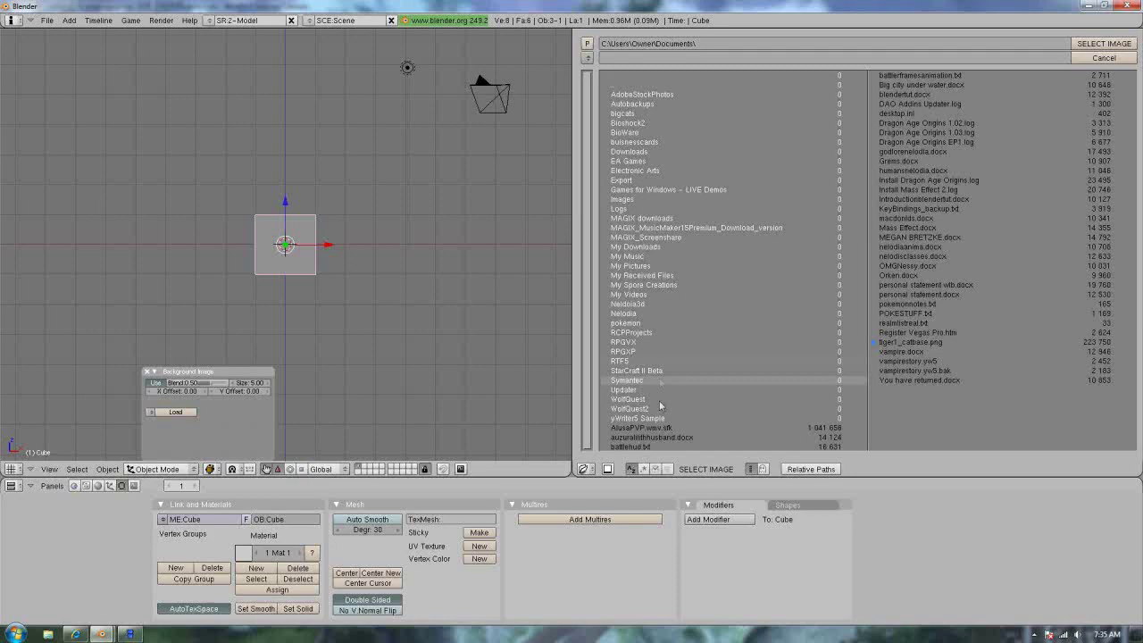
pyautogui.click(102, 634)
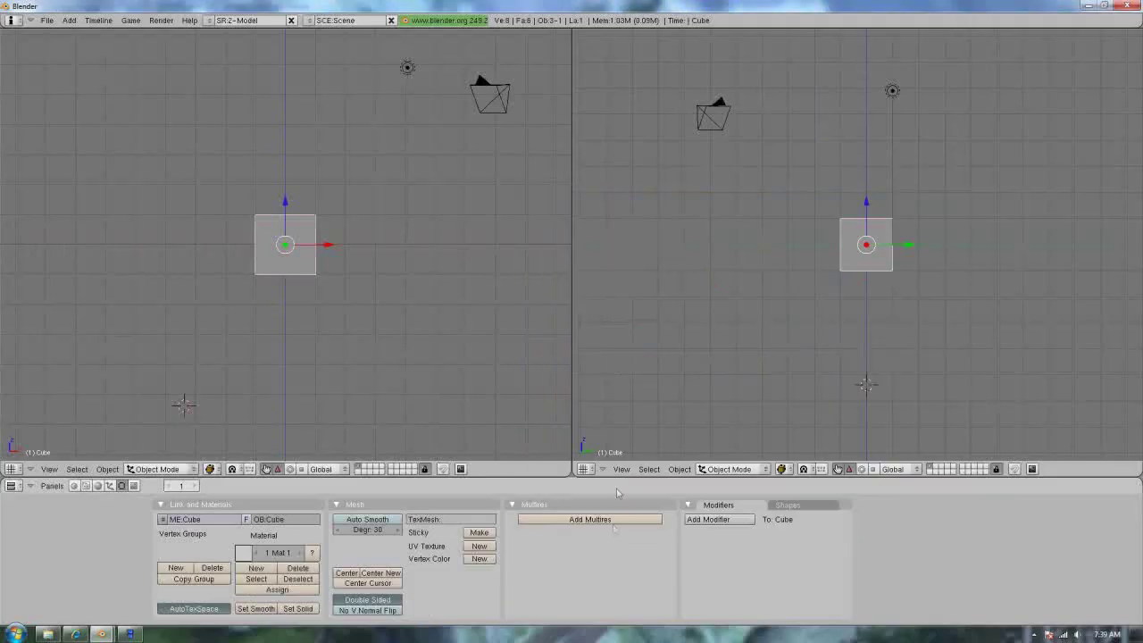
# Load Meegzdragon.jpg from the Documents\Dragon folder as the side view's background image and close the background settings.
pyautogui.click(621, 469)
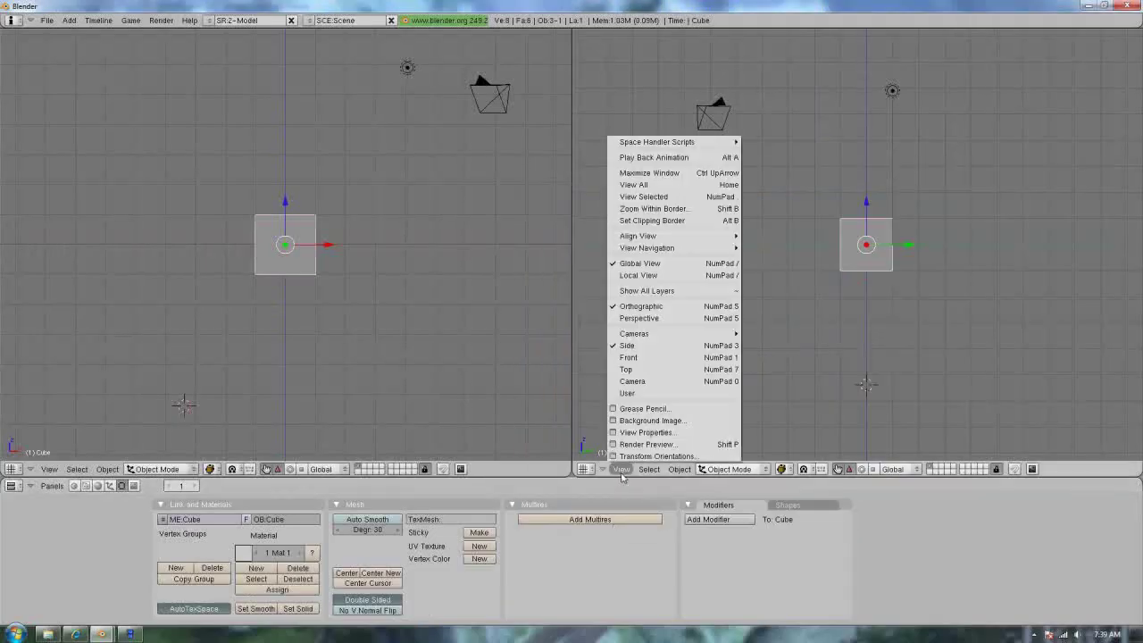
pyautogui.click(634, 421)
pyautogui.click(728, 382)
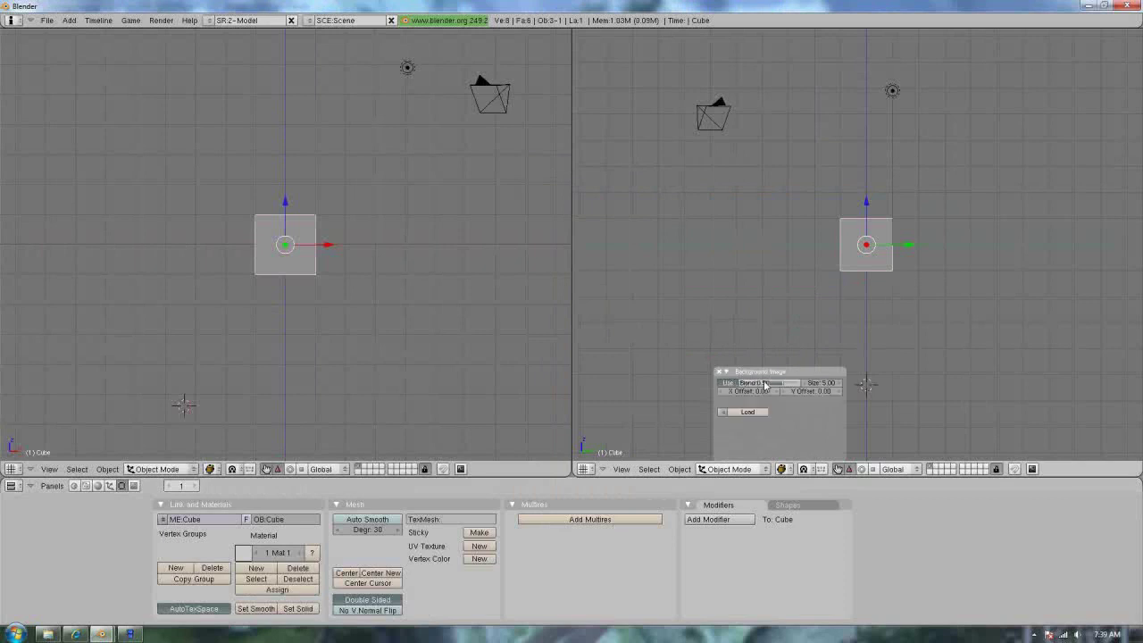
pyautogui.click(734, 412)
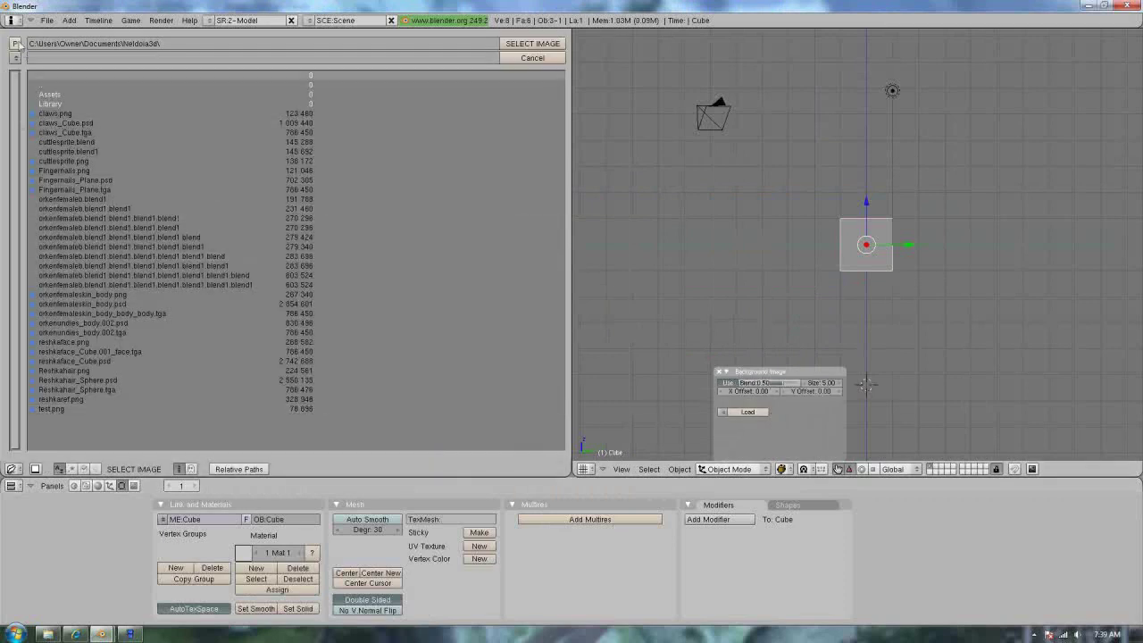
pyautogui.click(70, 161)
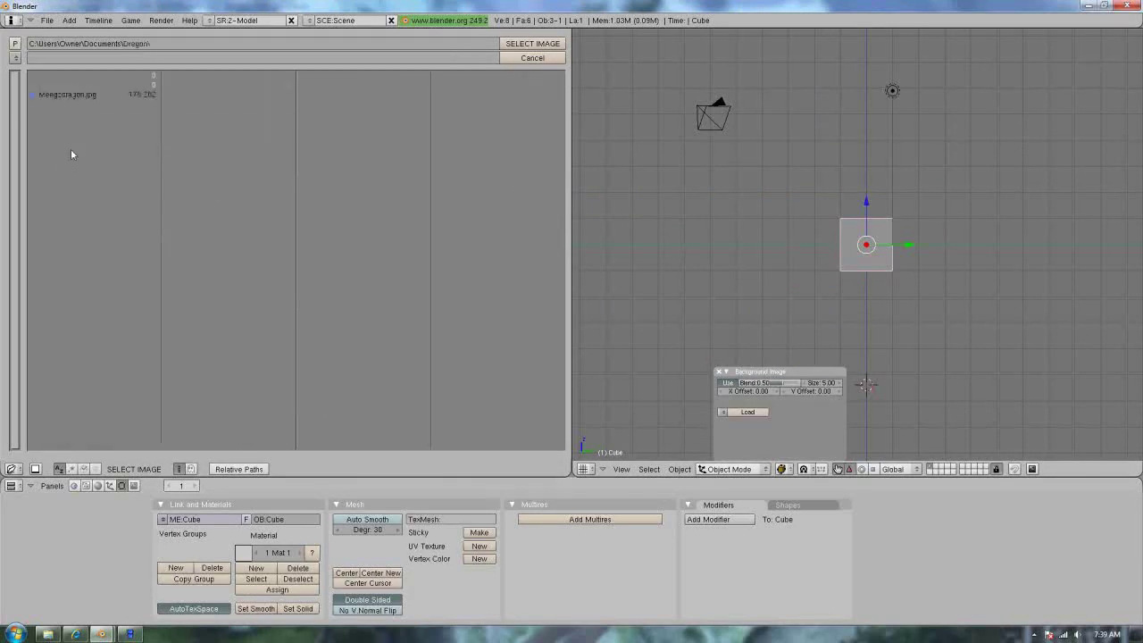
pyautogui.click(76, 95)
pyautogui.click(536, 43)
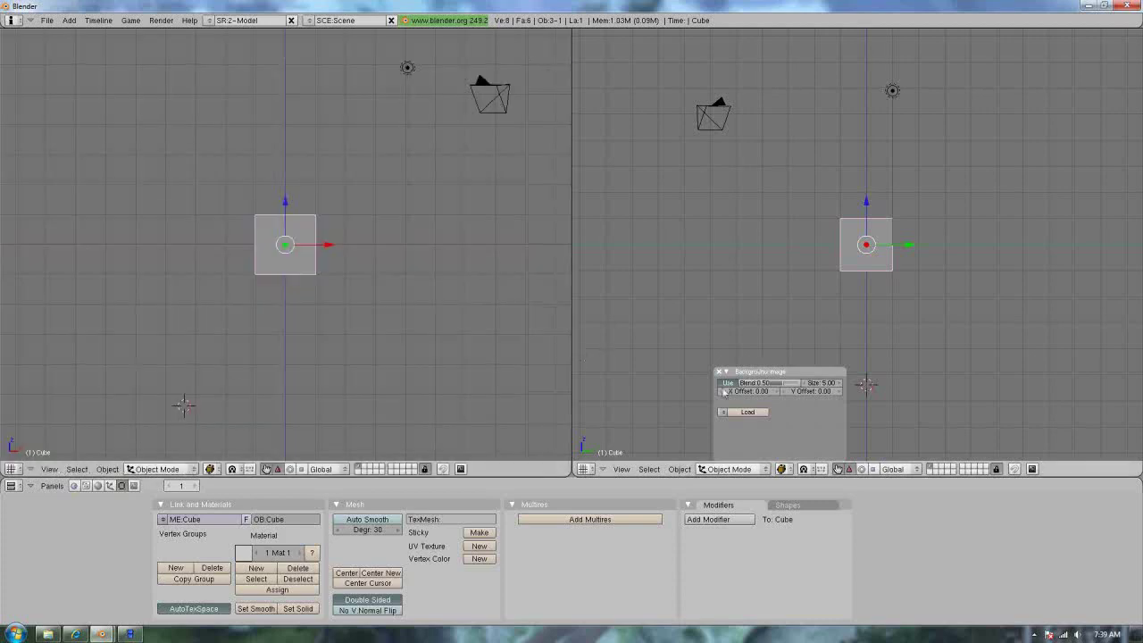
pyautogui.moveTo(798, 371); pyautogui.dragTo(1095, 339)
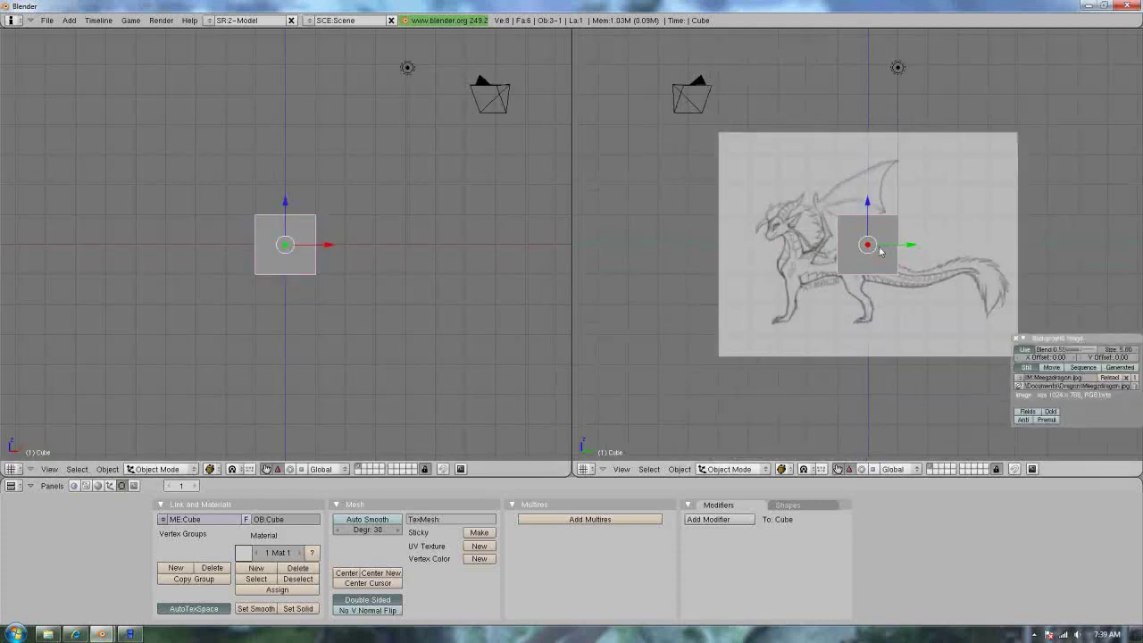
pyautogui.scroll(5, 879, 250)
pyautogui.scroll(-3, 879, 250)
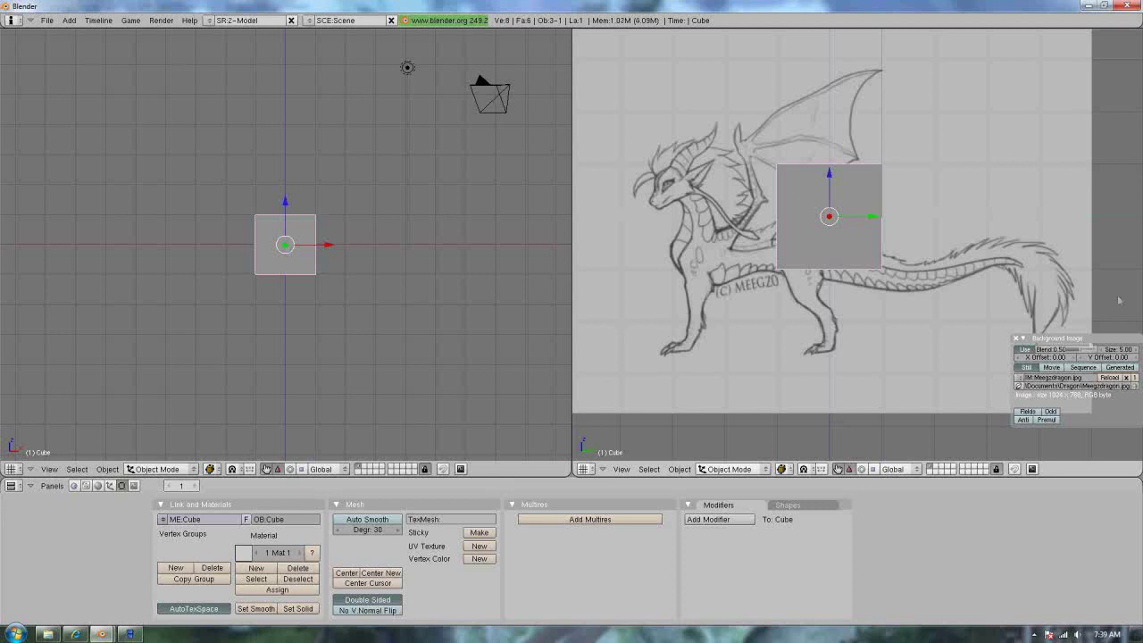
pyautogui.moveTo(1082, 337); pyautogui.dragTo(967, 336)
pyautogui.click(900, 338)
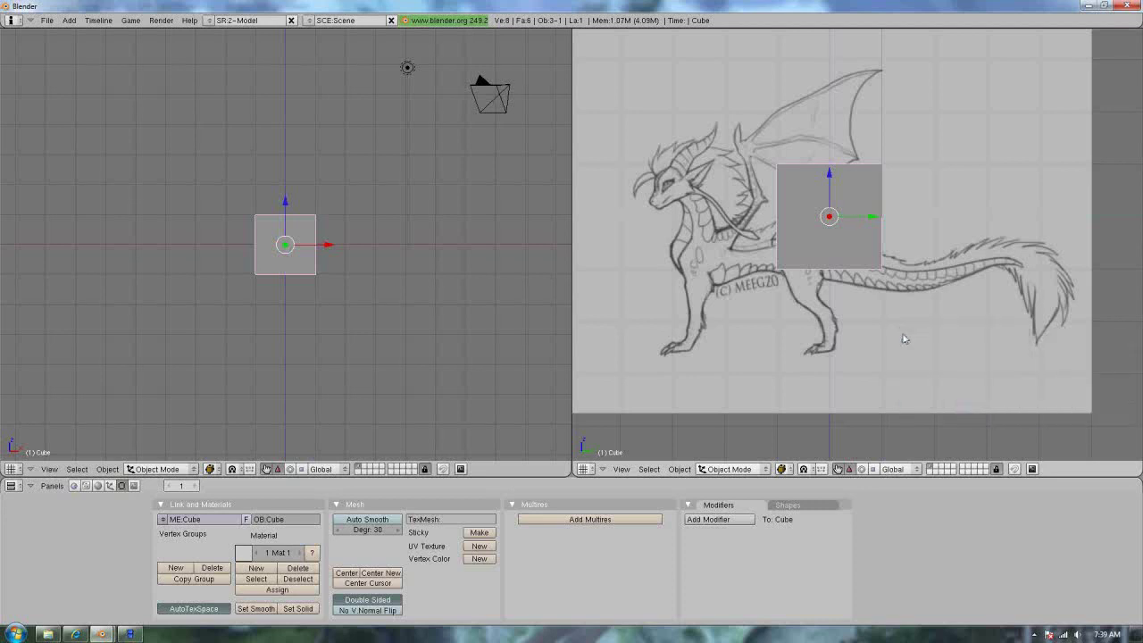
# Shift the side view's background image horizontally so the cube lies over the dragon's torso, keeping the Y offset at 0.00.
pyautogui.scroll(-2, 768, 286)
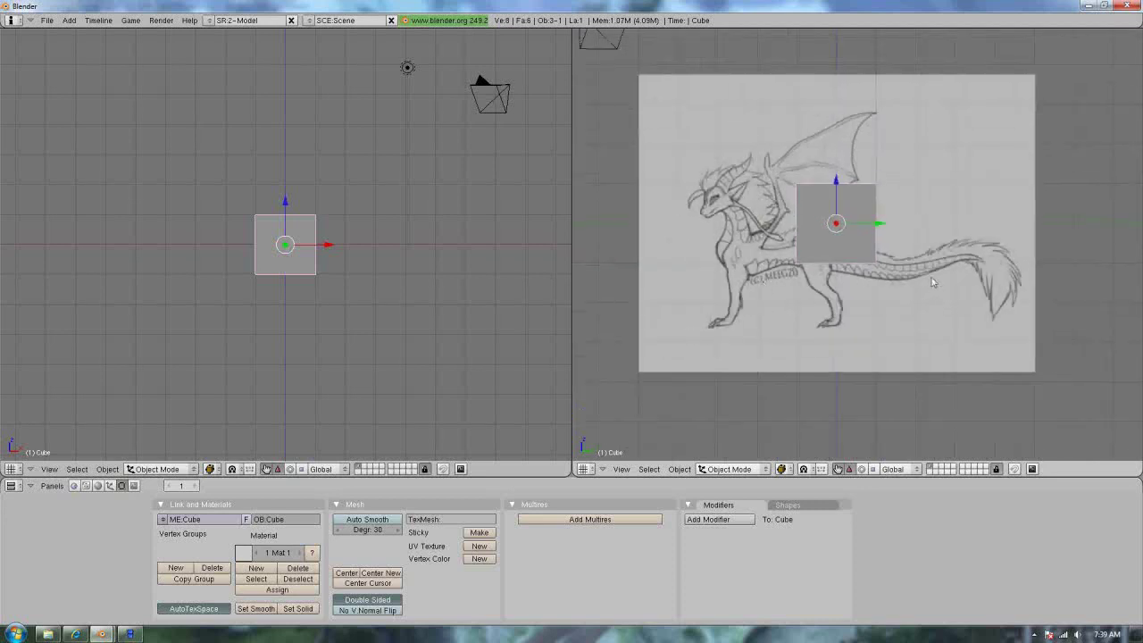
pyautogui.click(621, 469)
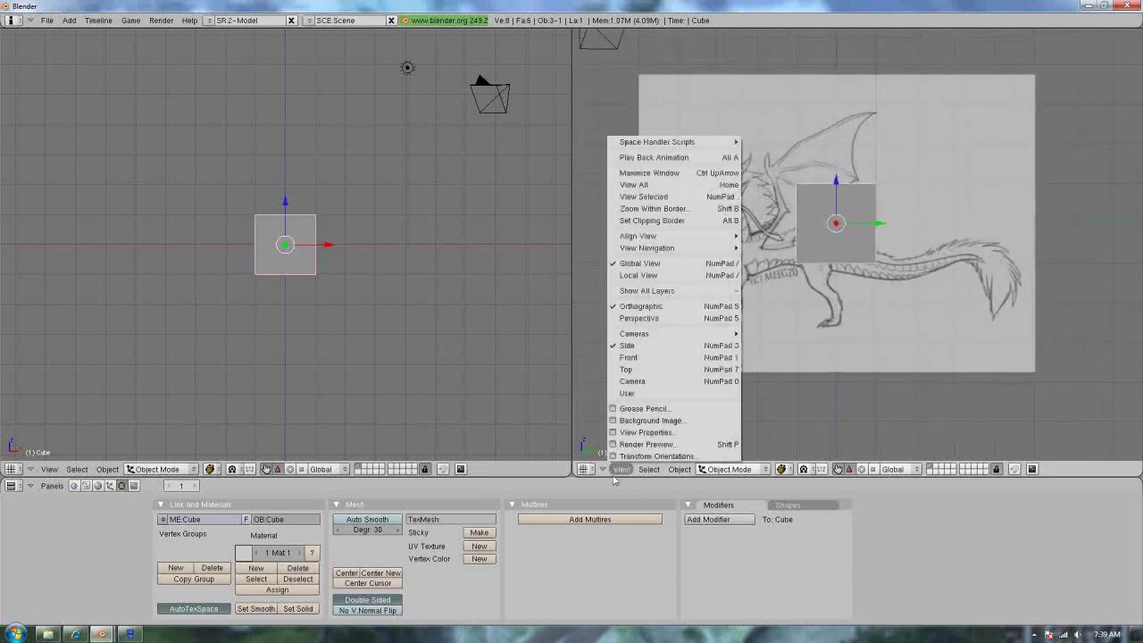
pyautogui.click(634, 424)
pyautogui.click(1022, 352)
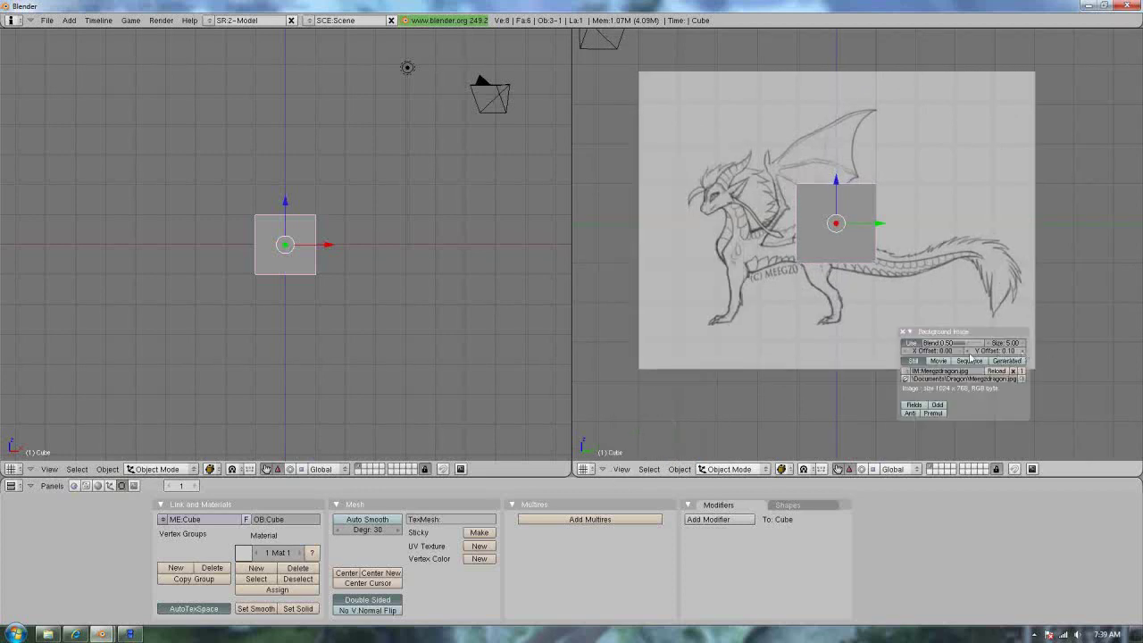
pyautogui.click(968, 352)
pyautogui.click(906, 352)
pyautogui.click(960, 351)
pyautogui.click(960, 351)
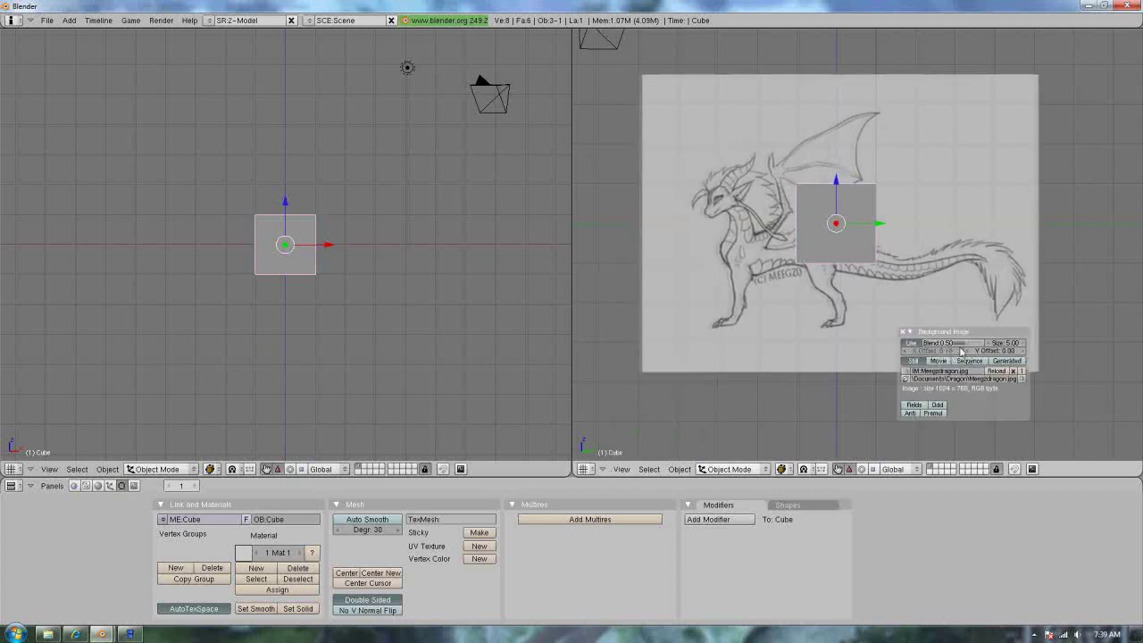
pyautogui.moveTo(962, 351); pyautogui.dragTo(961, 352)
pyautogui.click(903, 331)
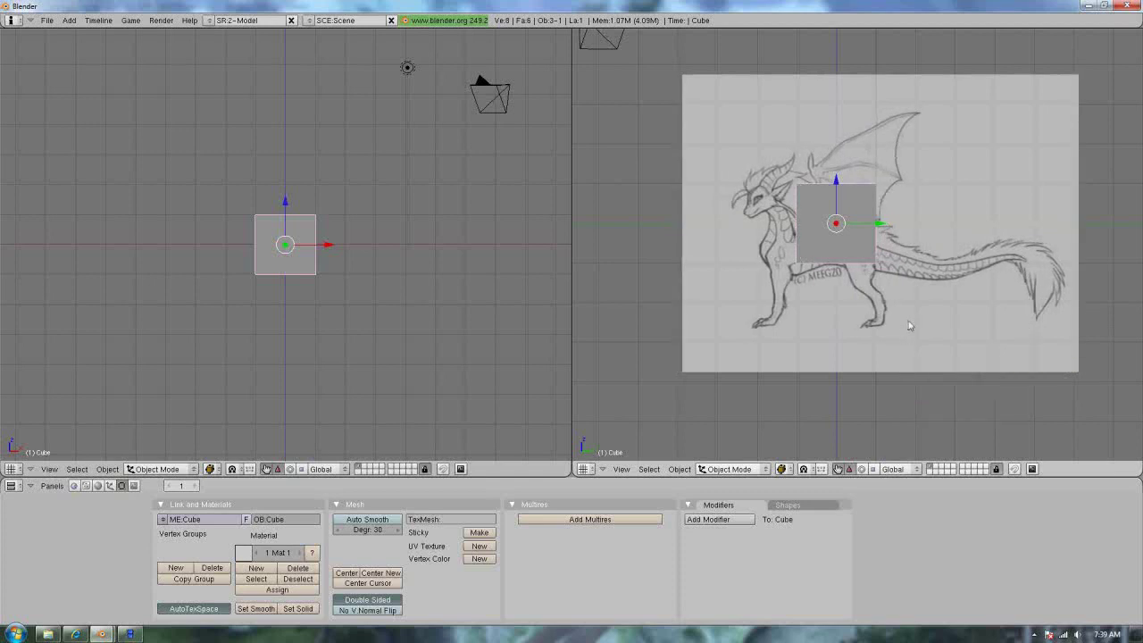
# Save the scene as dragon.blend in the Documents\Dragon folder.
pyautogui.keyDown('shift'); pyautogui.moveTo(944, 340); pyautogui.dragTo(905, 361, button='middle'); pyautogui.keyUp('shift')
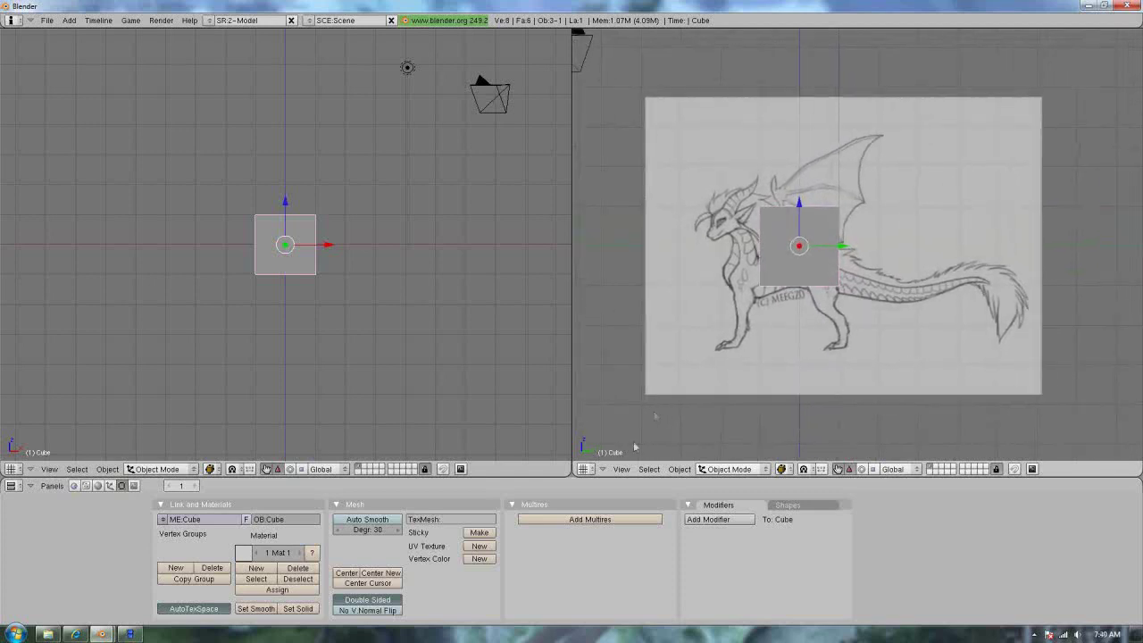
pyautogui.hotkey('ctrl', 'w')
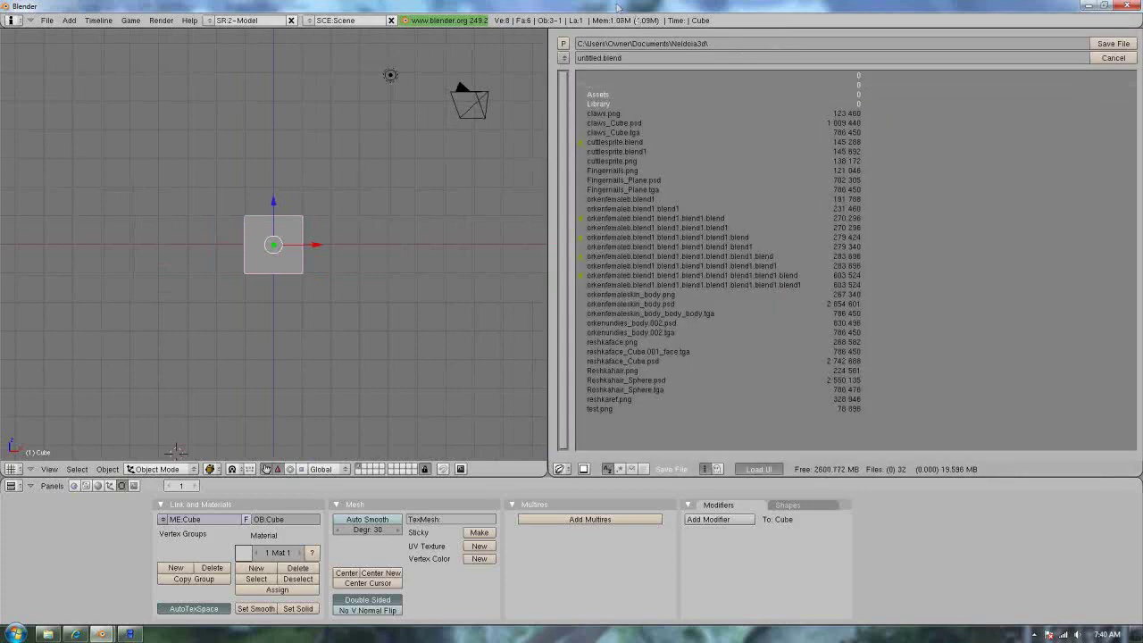
pyautogui.click(565, 59)
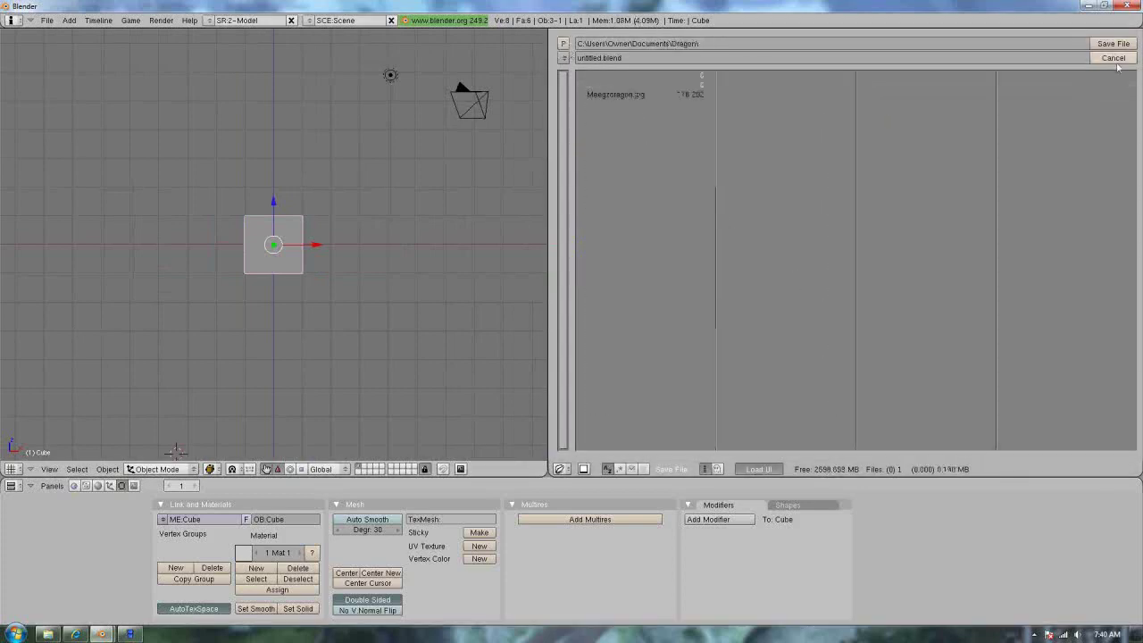
pyautogui.click(598, 58)
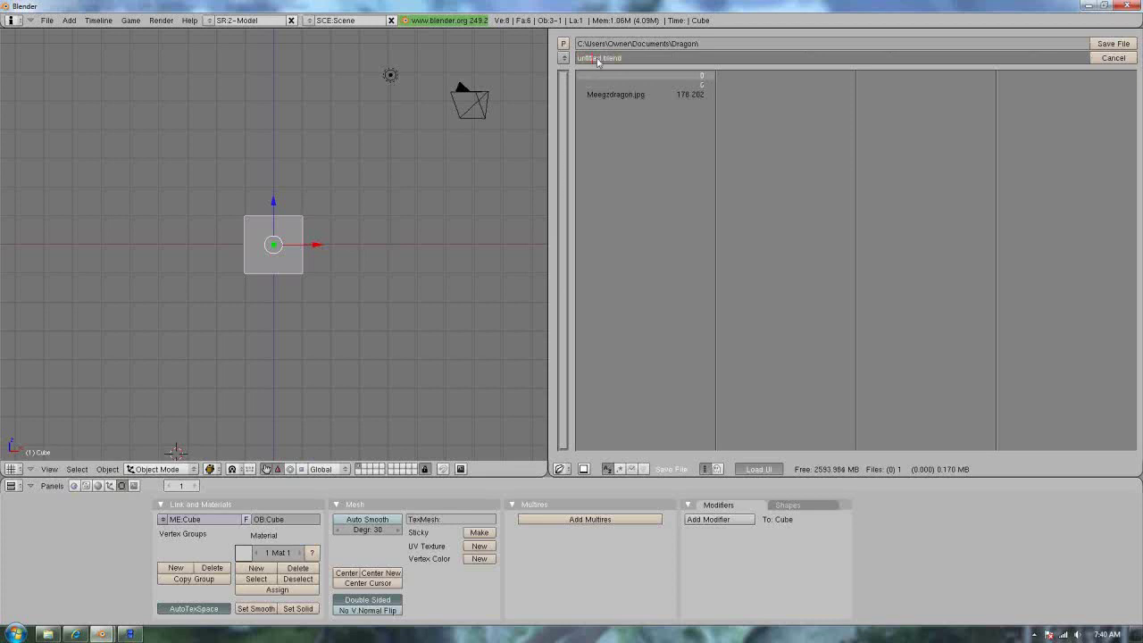
pyautogui.press('Right')
pyautogui.press('Right')
pyautogui.press('BackSpace')
pyautogui.press('BackSpace')
pyautogui.press('BackSpace')
pyautogui.press('BackSpace')
pyautogui.press('BackSpace')
pyautogui.press('BackSpace')
pyautogui.press('BackSpace')
pyautogui.press('BackSpace')
pyautogui.press('BackSpace')
pyautogui.write('dragon')
pyautogui.press('Delete')
pyautogui.press('End')
pyautogui.click(1119, 49)
pyautogui.click(1116, 44)
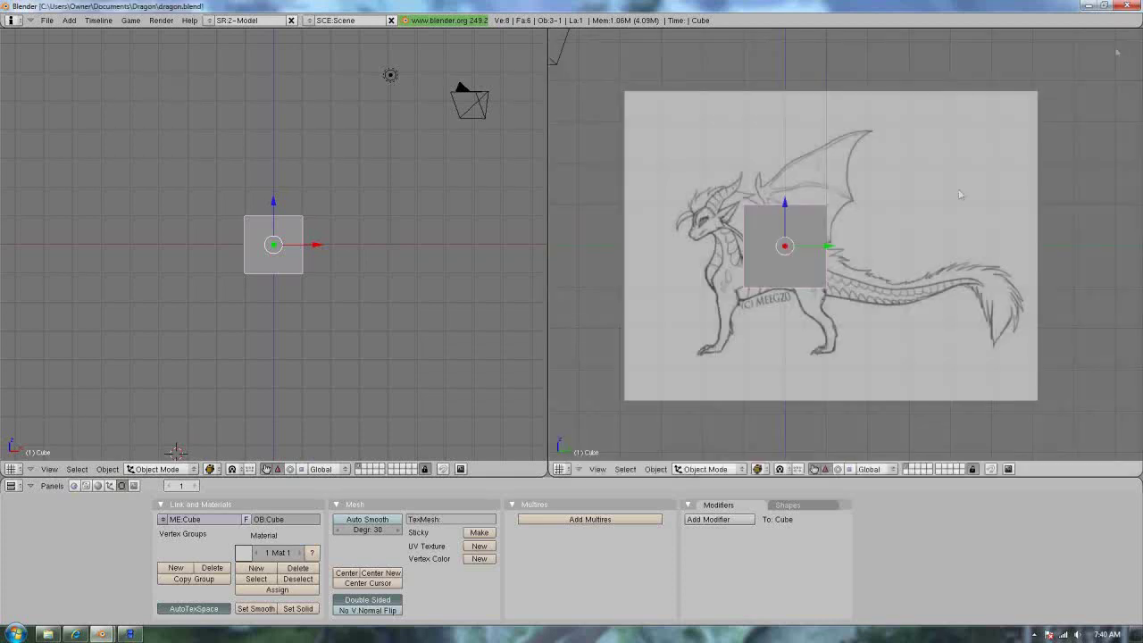
# In Edit Mode, scale the whole cube down to about a third of its size over the dragon's back in side view.
pyautogui.scroll(2, 803, 304)
pyautogui.keyDown('shift'); pyautogui.moveTo(802, 304); pyautogui.dragTo(916, 286, button='middle'); pyautogui.keyUp('shift')
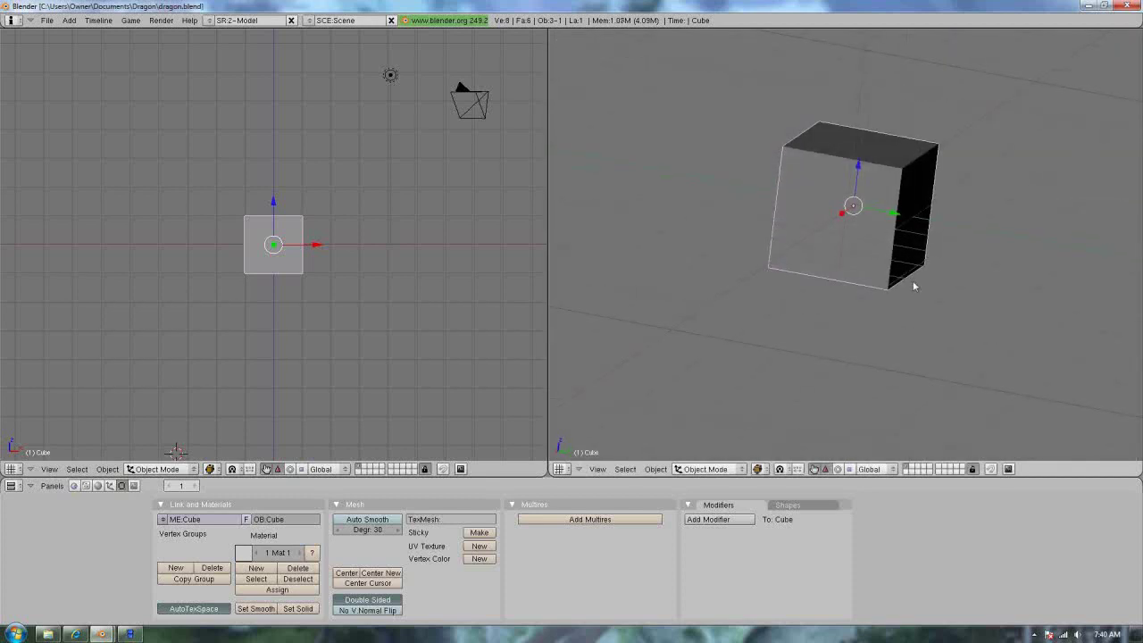
pyautogui.press('KP_3')
pyautogui.keyDown('shift'); pyautogui.moveTo(1009, 210); pyautogui.dragTo(950, 250, button='middle'); pyautogui.keyUp('shift')
pyautogui.scroll(-1, 927, 285)
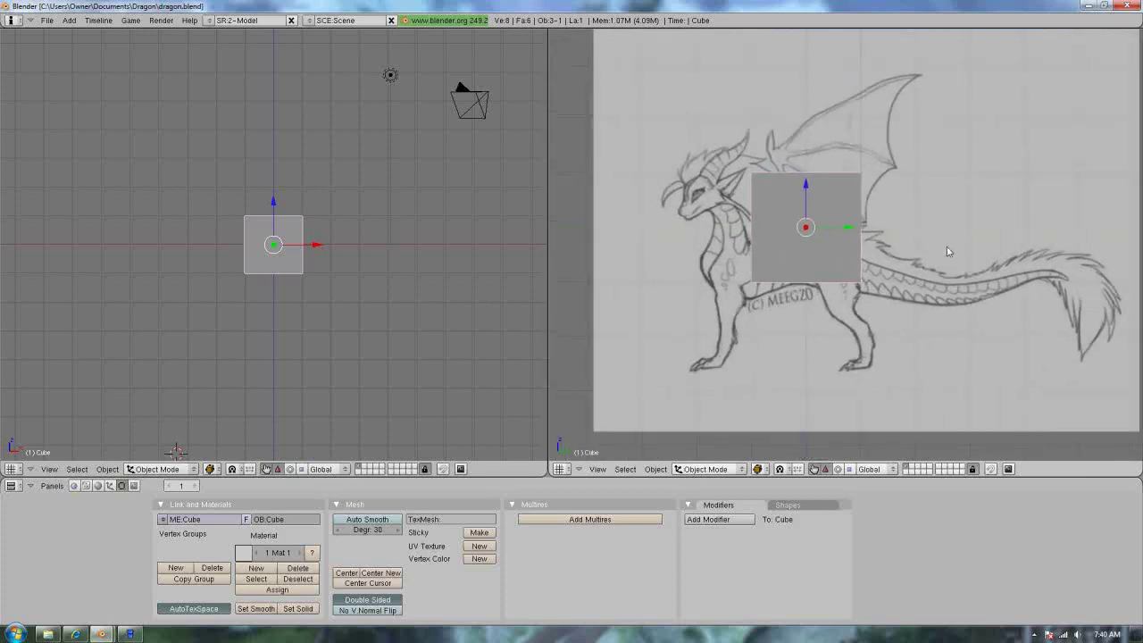
pyautogui.scroll(2, 943, 253)
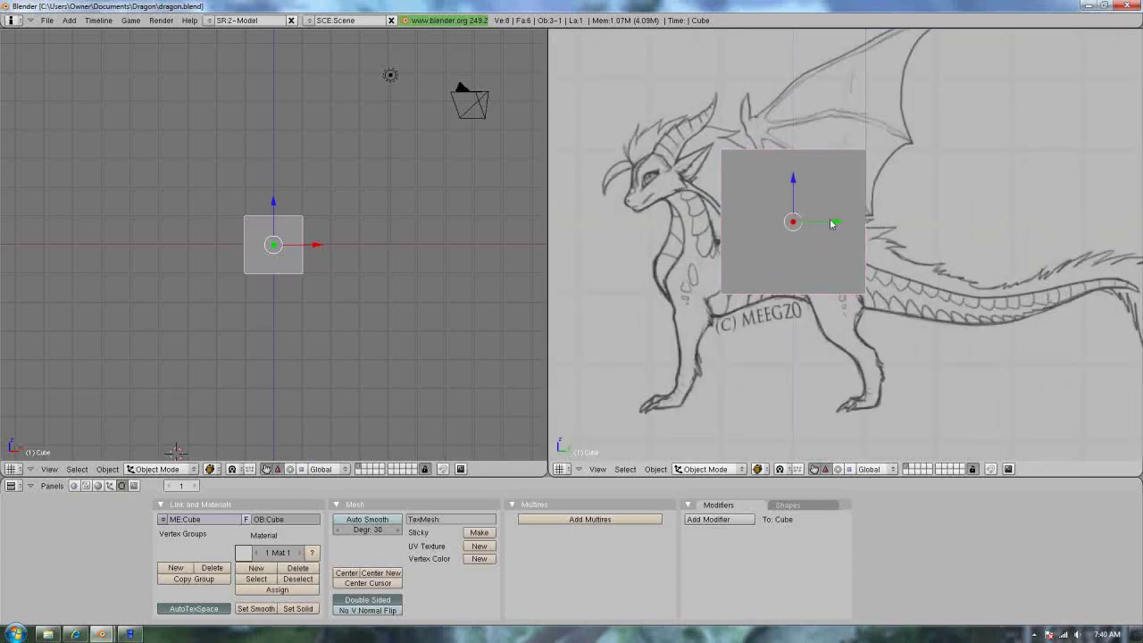
pyautogui.press('Tab')
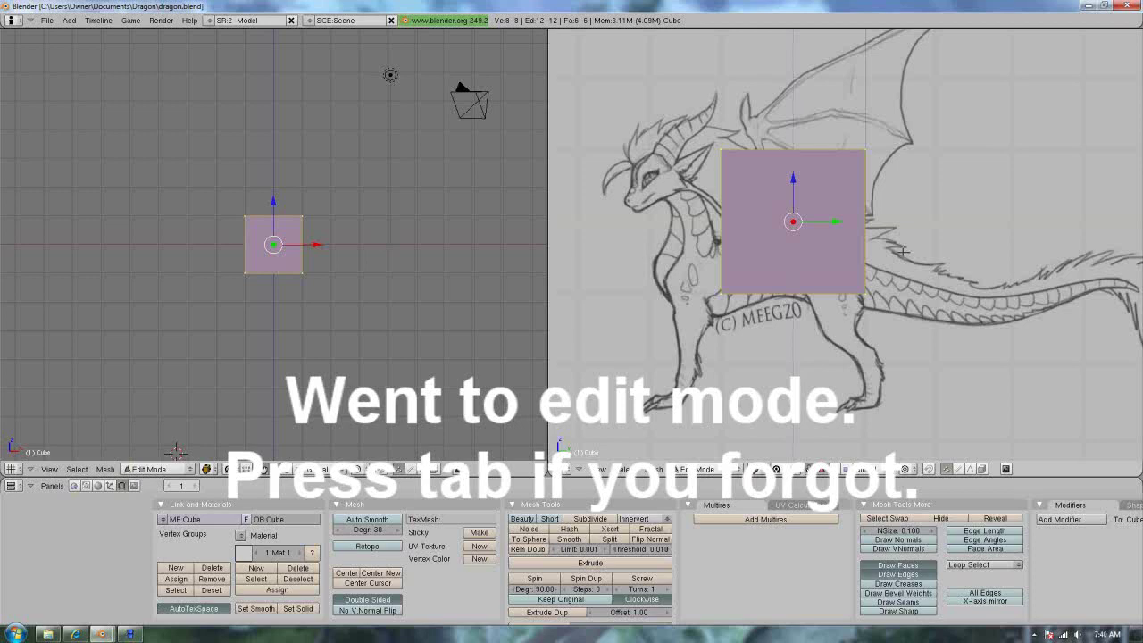
pyautogui.press('s')
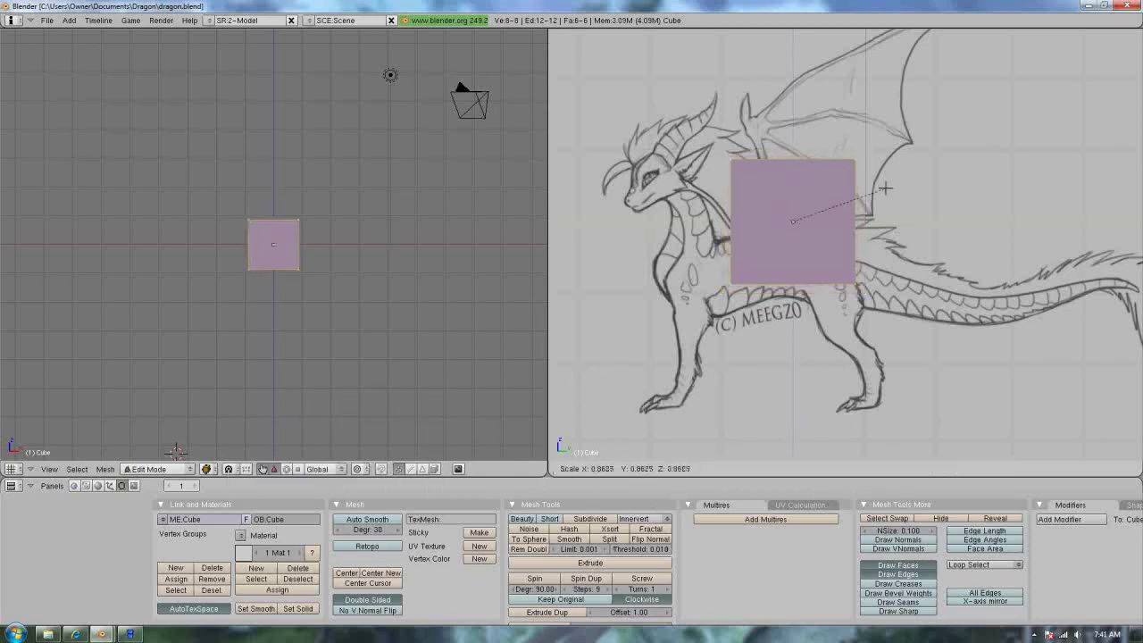
pyautogui.click(830, 219)
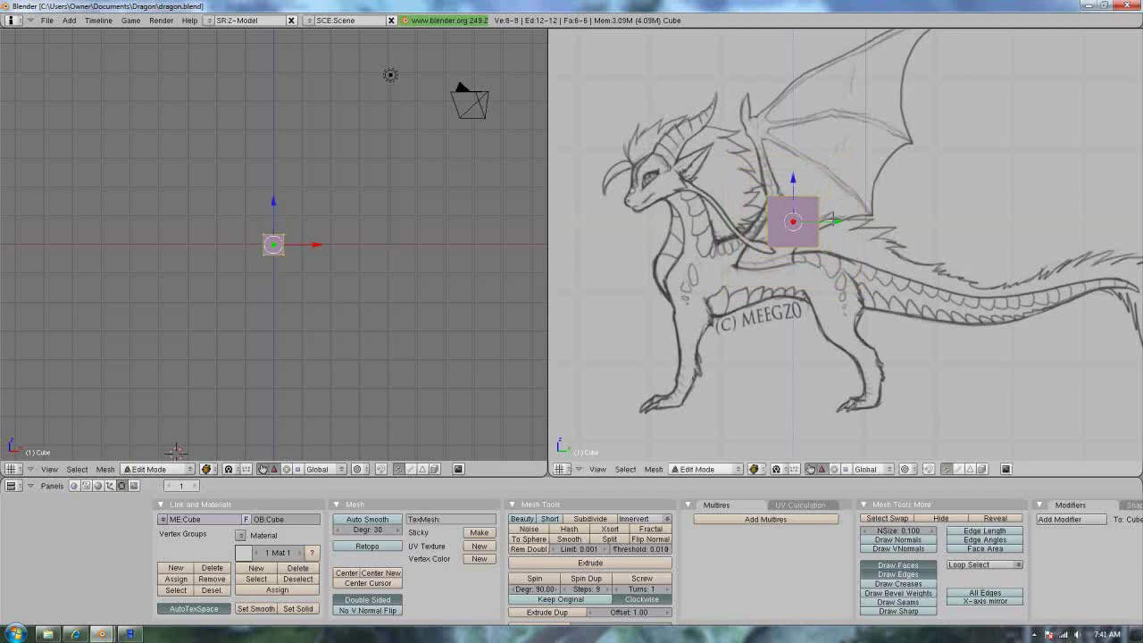
# Move the whole cube down onto the dragon's torso in side view, just in front of the hind leg.
pyautogui.press('g')
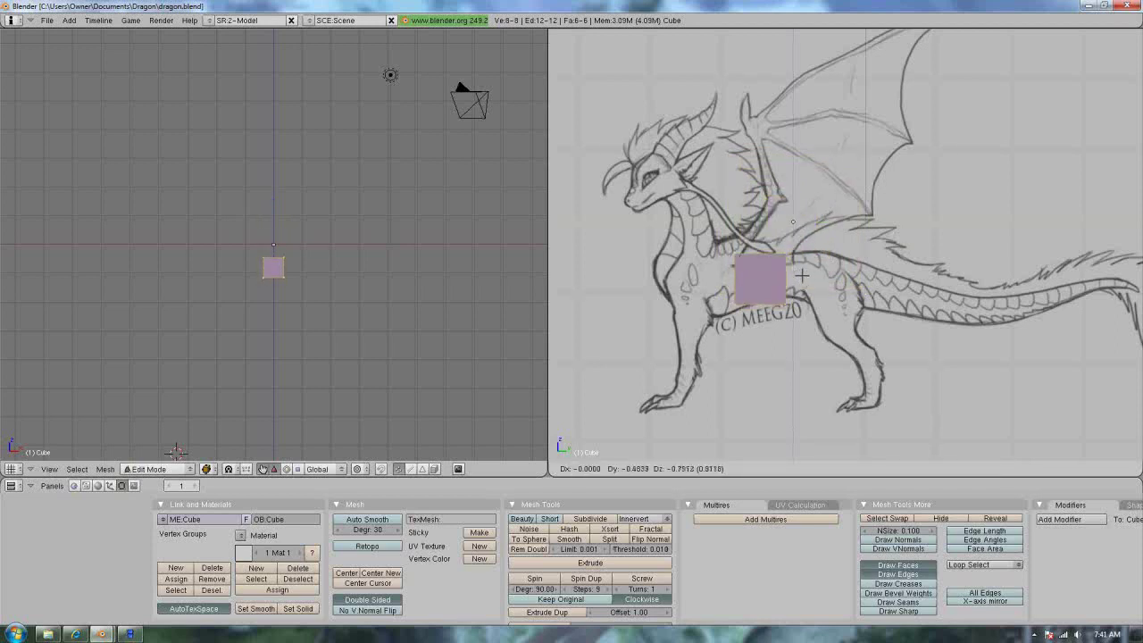
pyautogui.click(853, 270)
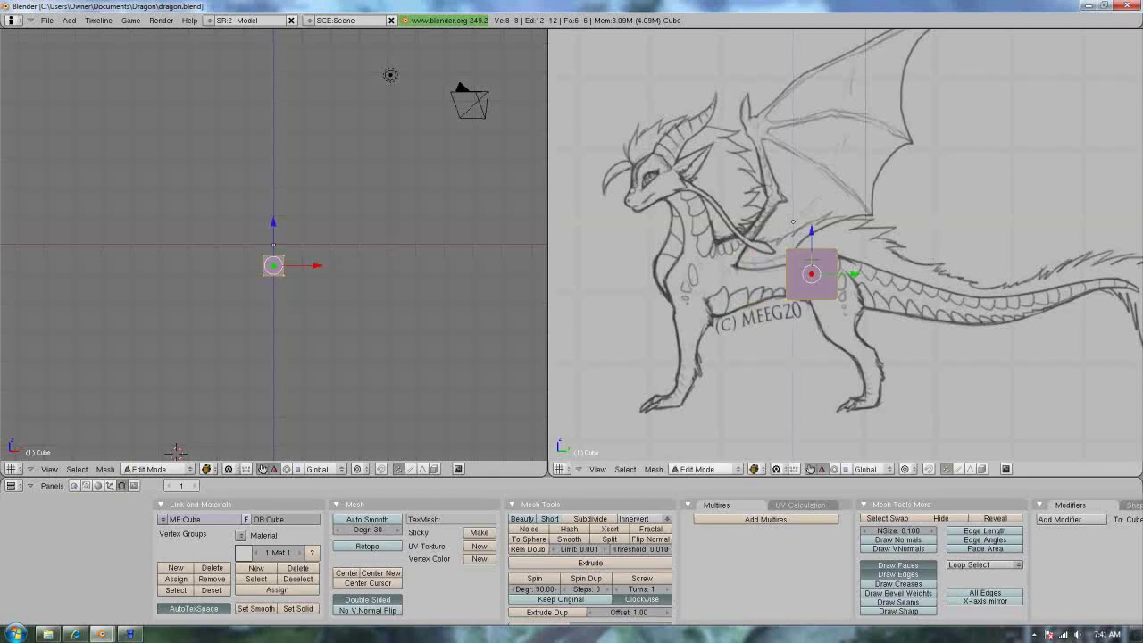
pyautogui.moveTo(871, 273)
pyautogui.keyDown('shift'); pyautogui.mouseDown(button='middle')
pyautogui.moveTo(929, 260)
pyautogui.moveTo(874, 256)
pyautogui.mouseUp(button='middle'); pyautogui.keyUp('shift')
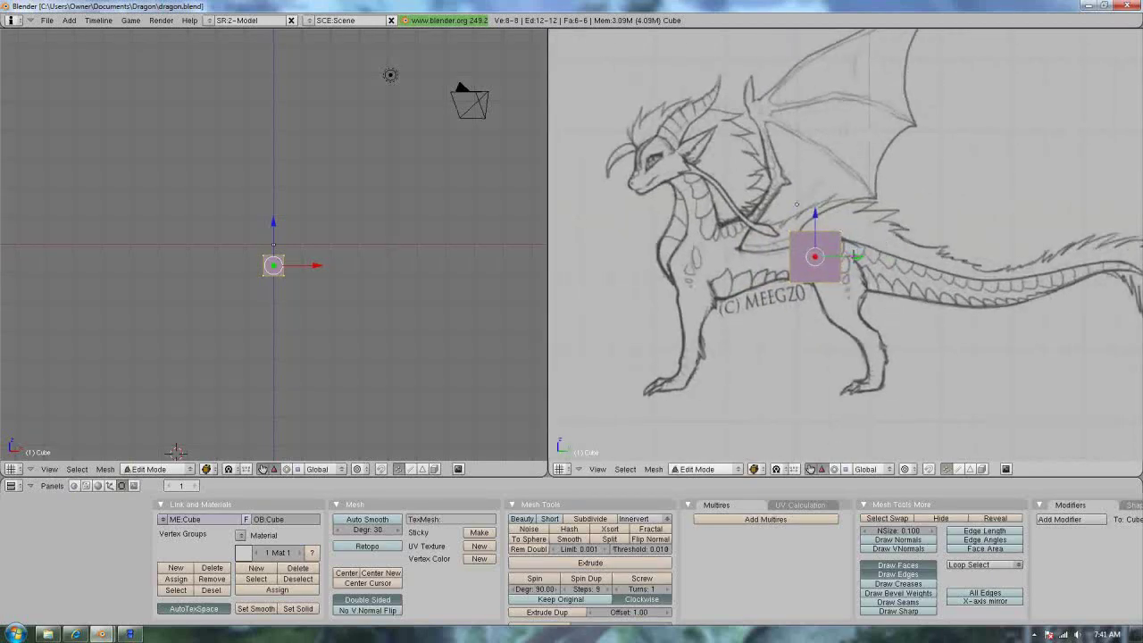
pyautogui.press('g')
pyautogui.click(864, 258)
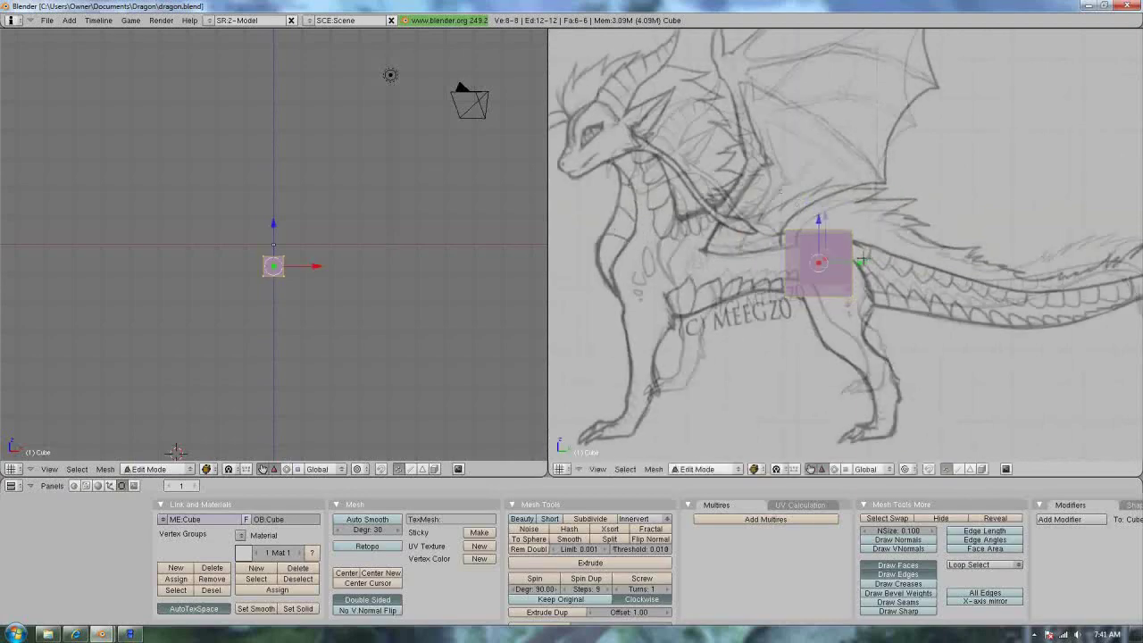
# Pull the cube's two lower corners inward one after the other so the bottom edge narrows along the belly line.
pyautogui.scroll(4, 863, 258)
pyautogui.keyDown('shift'); pyautogui.moveTo(864, 258); pyautogui.dragTo(890, 244, button='middle'); pyautogui.keyUp('shift')
pyautogui.press('a')
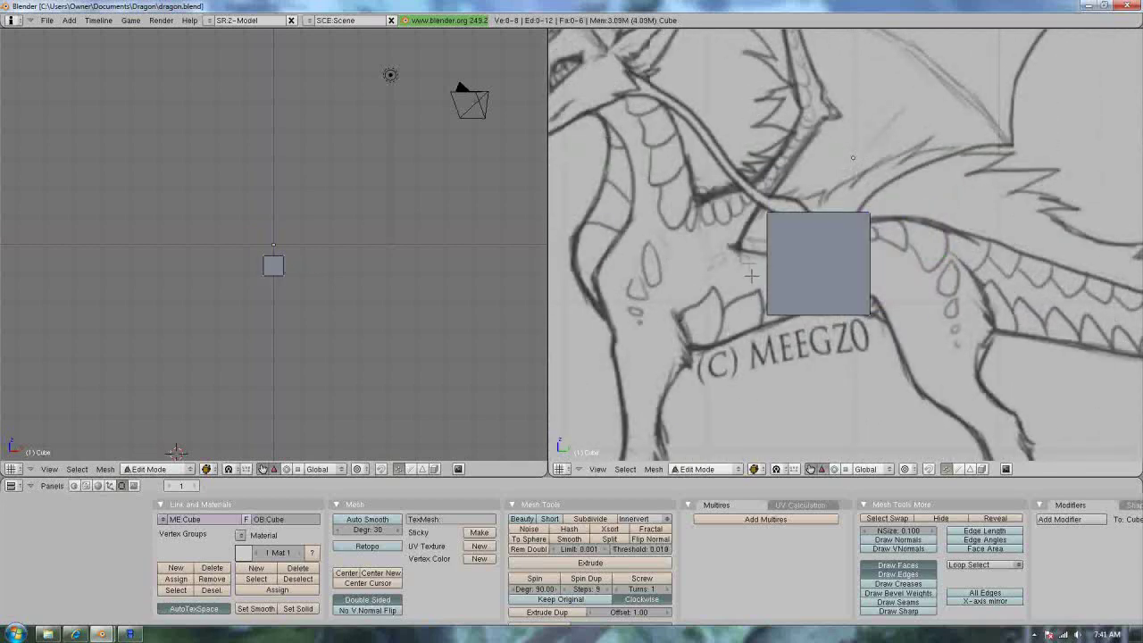
pyautogui.rightClick(766, 314)
pyautogui.press('g')
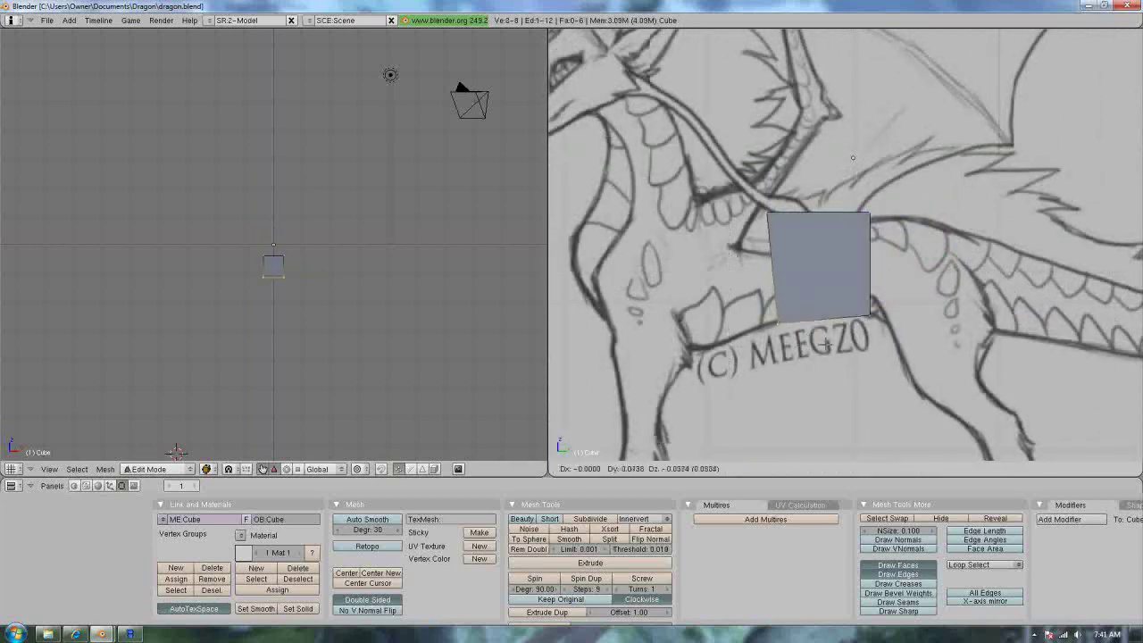
pyautogui.click(829, 336)
pyautogui.press('a')
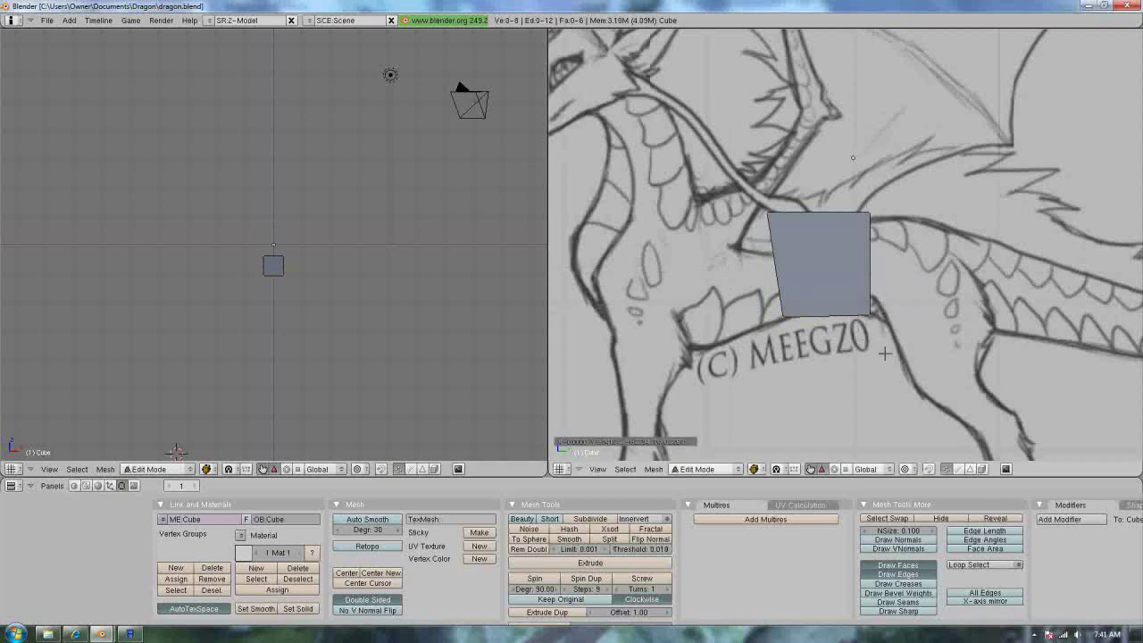
pyautogui.rightClick(871, 314)
pyautogui.press('g')
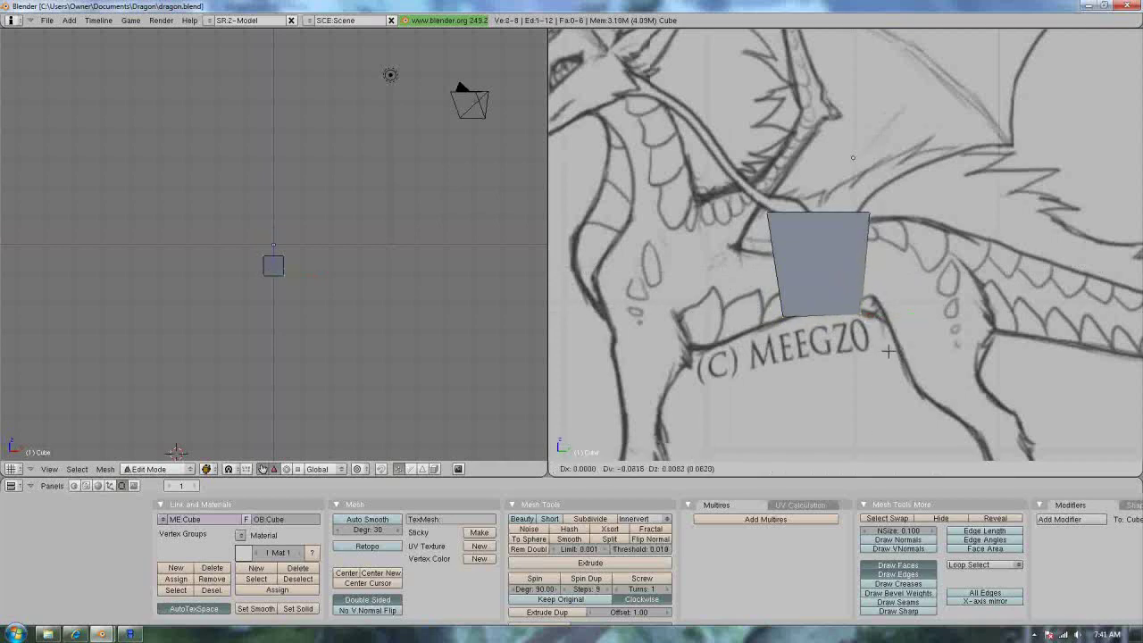
pyautogui.click(888, 350)
# Lower the cube's upper front corner vertices slightly so the top edge follows the slope of the dragon's back.
pyautogui.press('a')
pyautogui.press('b')
pyautogui.moveTo(749, 196); pyautogui.dragTo(792, 235)
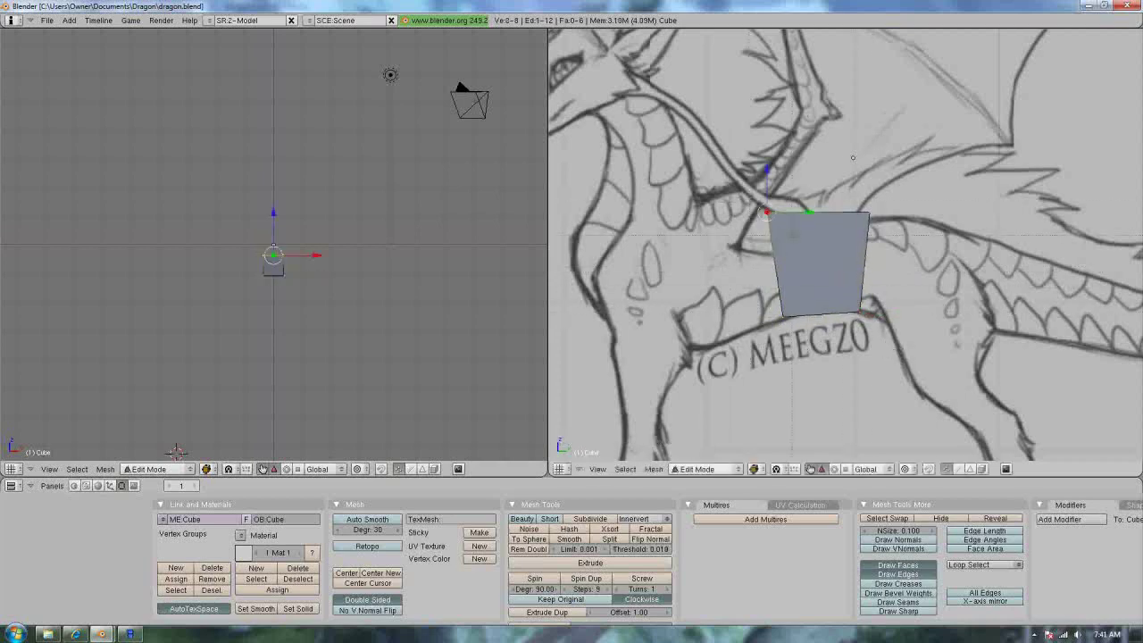
pyautogui.press('g')
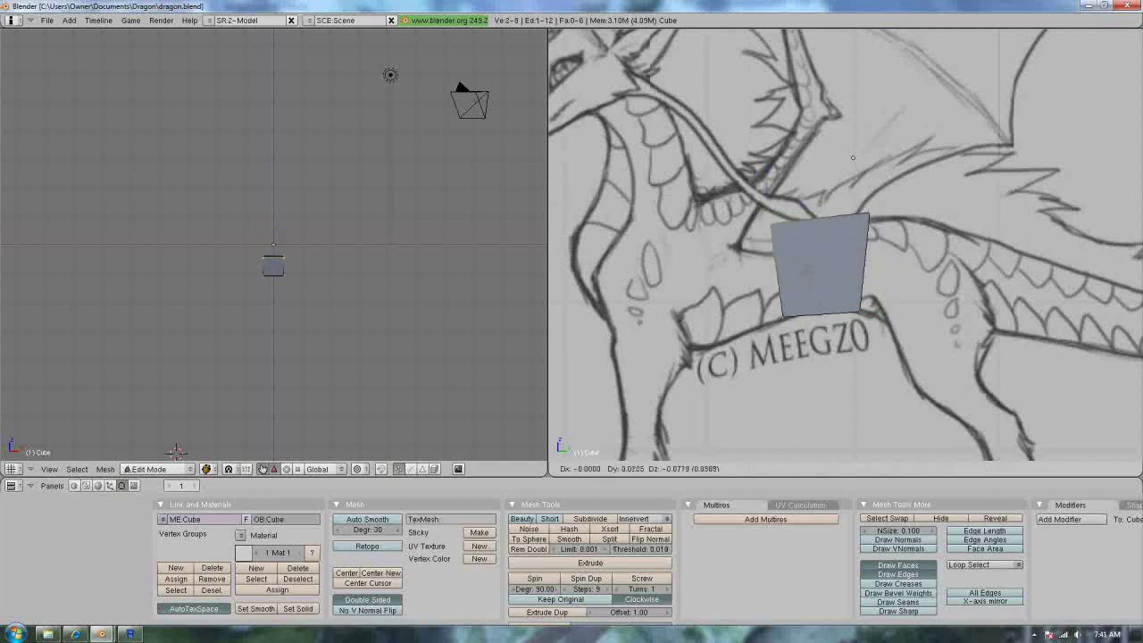
pyautogui.click(806, 270)
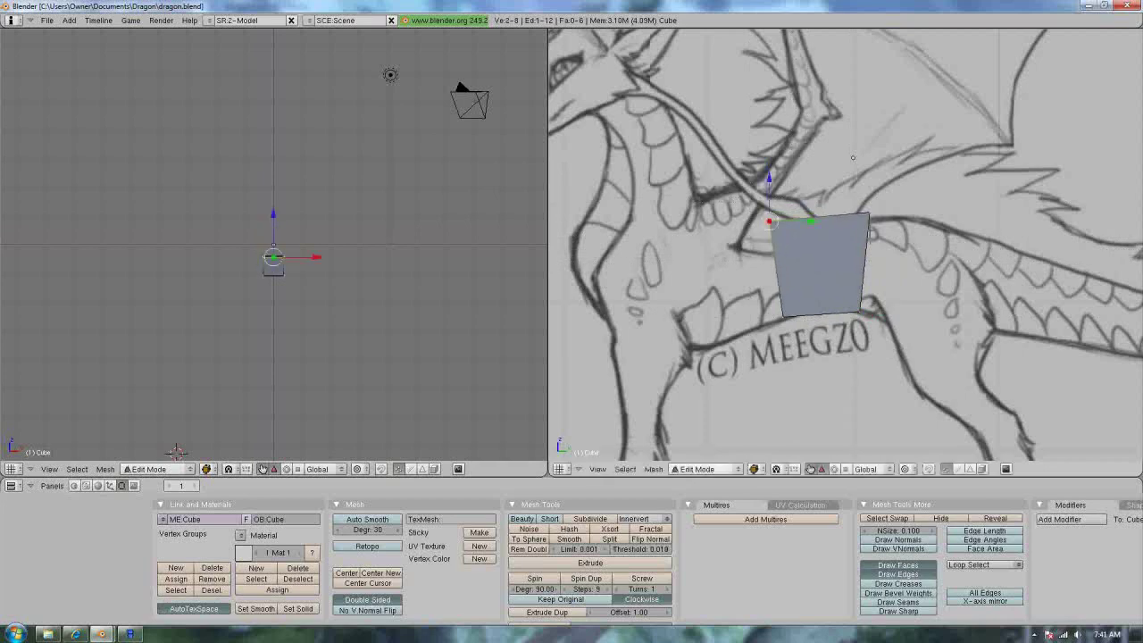
pyautogui.press('a')
pyautogui.press('b')
pyautogui.moveTo(841, 199); pyautogui.dragTo(929, 389)
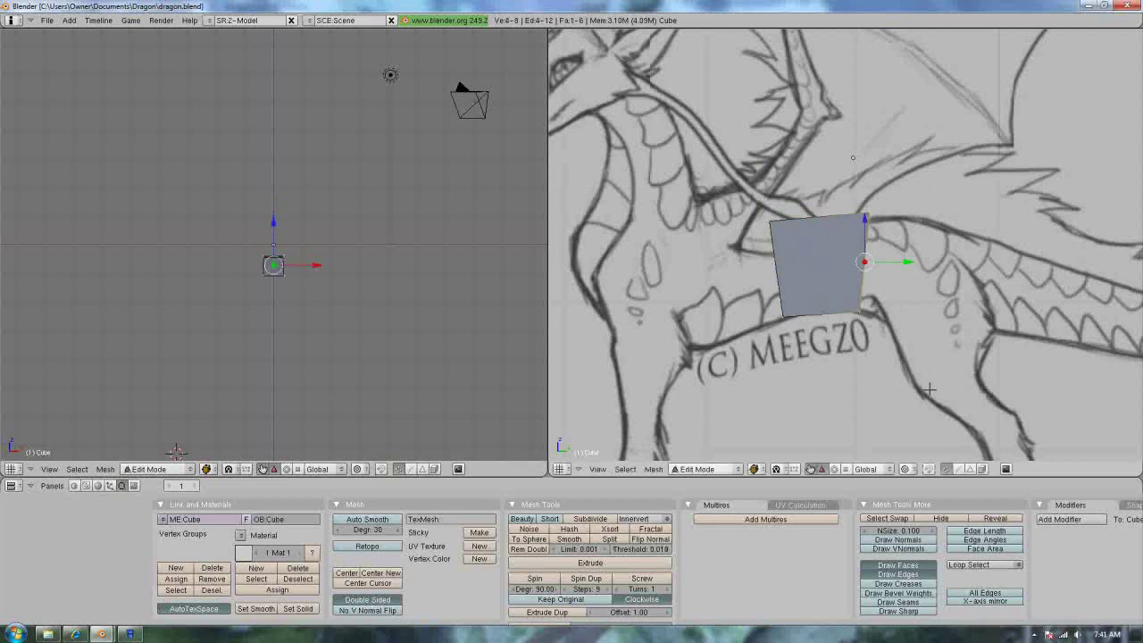
pyautogui.keyDown('shift'); pyautogui.moveTo(962, 313); pyautogui.dragTo(822, 296, button='middle'); pyautogui.keyUp('shift')
pyautogui.keyDown('shift'); pyautogui.moveTo(583, 299); pyautogui.dragTo(745, 326, button='middle'); pyautogui.keyUp('shift')
pyautogui.press('a')
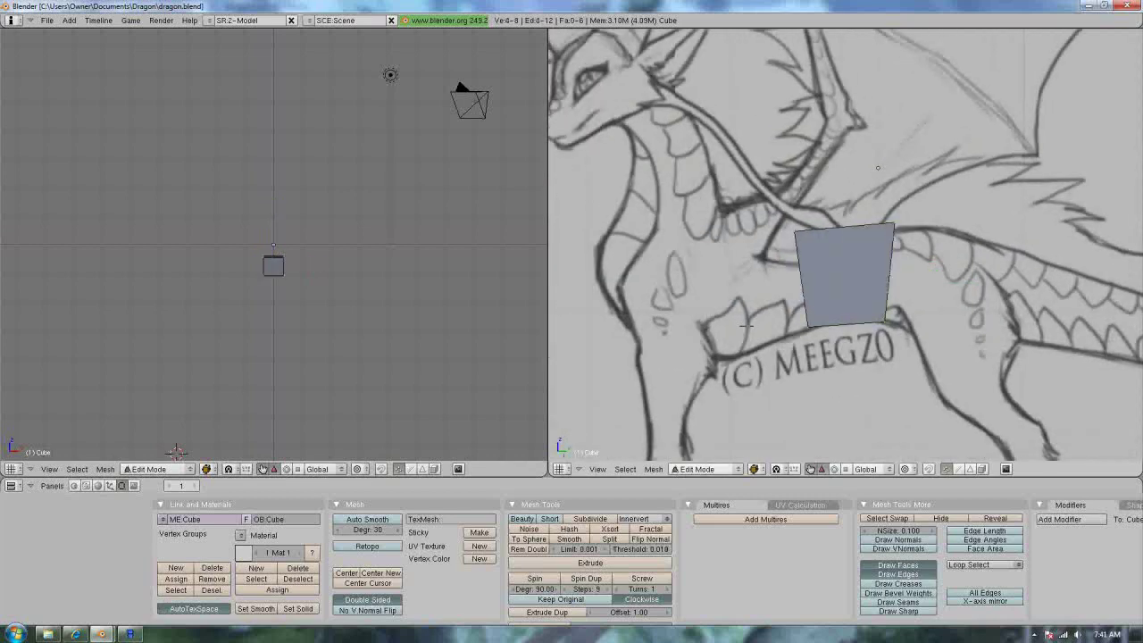
# Extrude the cube's rear face as a region over the dragon's hindquarters and adjust its position in side view.
pyautogui.press('b')
pyautogui.moveTo(864, 197); pyautogui.dragTo(951, 404)
pyautogui.moveTo(933, 305)
pyautogui.keyDown('shift'); pyautogui.mouseDown(button='middle')
pyautogui.moveTo(812, 300)
pyautogui.moveTo(745, 280)
pyautogui.mouseUp(button='middle'); pyautogui.keyUp('shift')
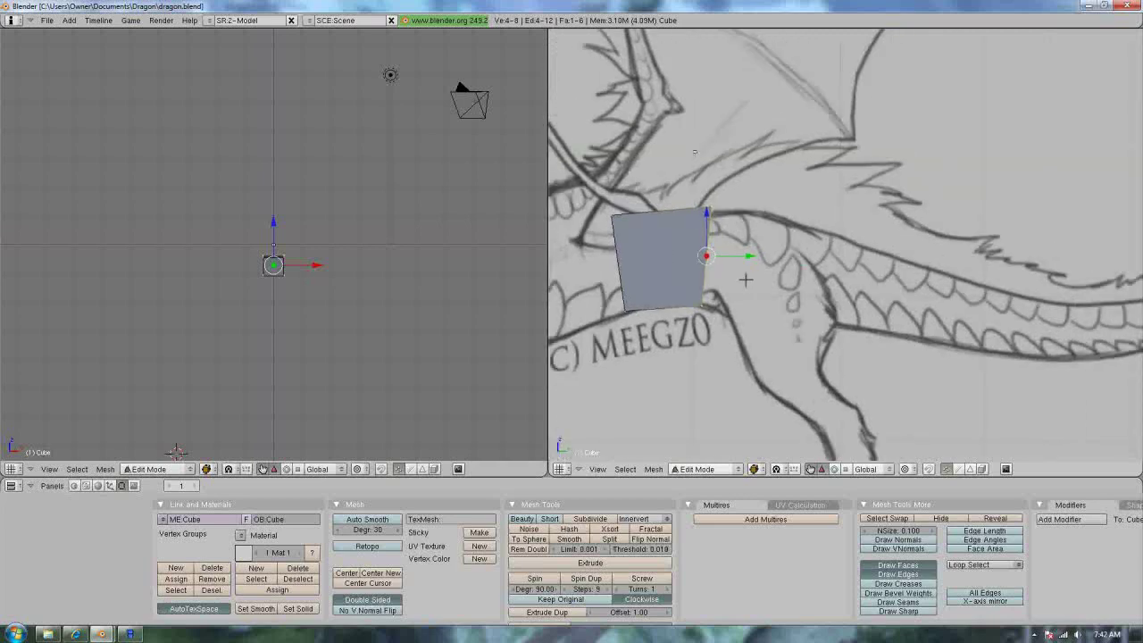
pyautogui.press('e')
pyautogui.click(746, 280)
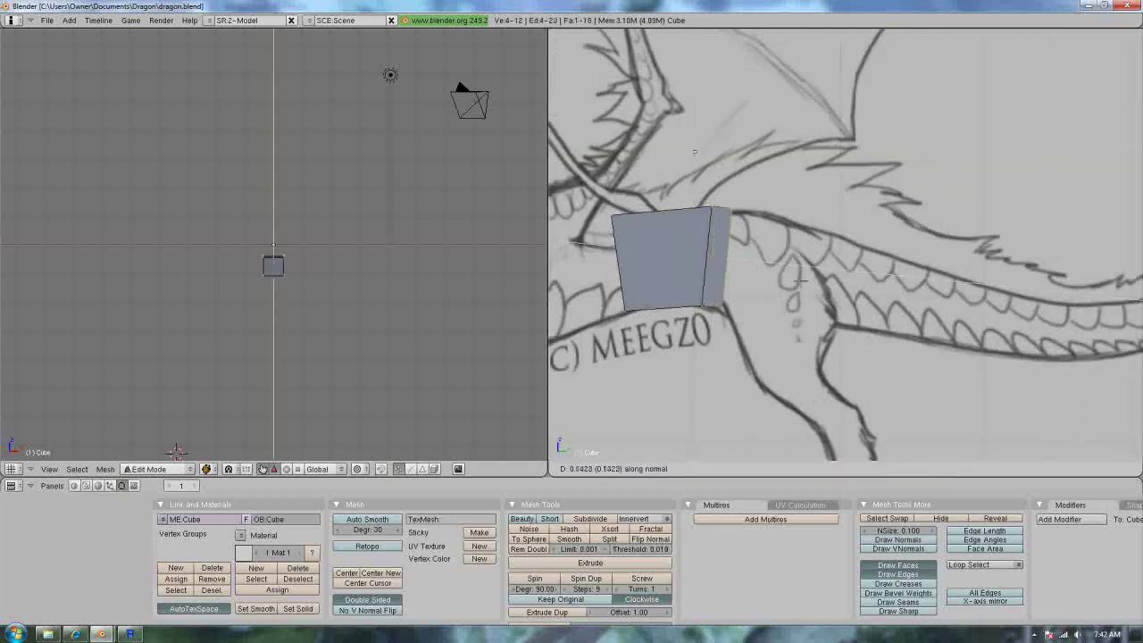
pyautogui.click(855, 284)
pyautogui.press('g')
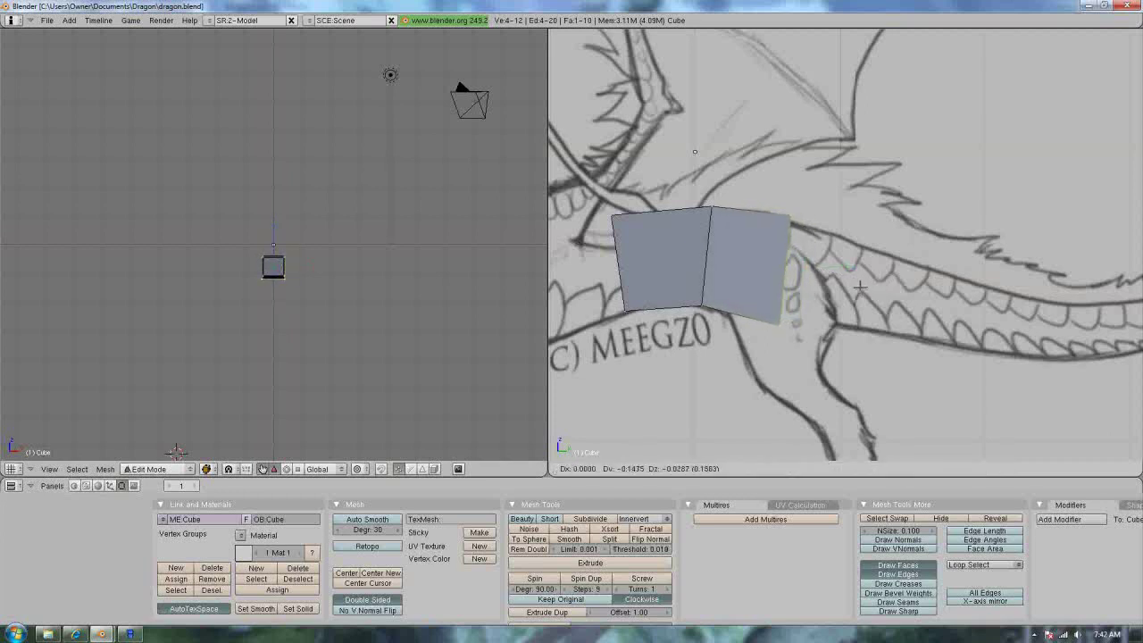
pyautogui.click(870, 288)
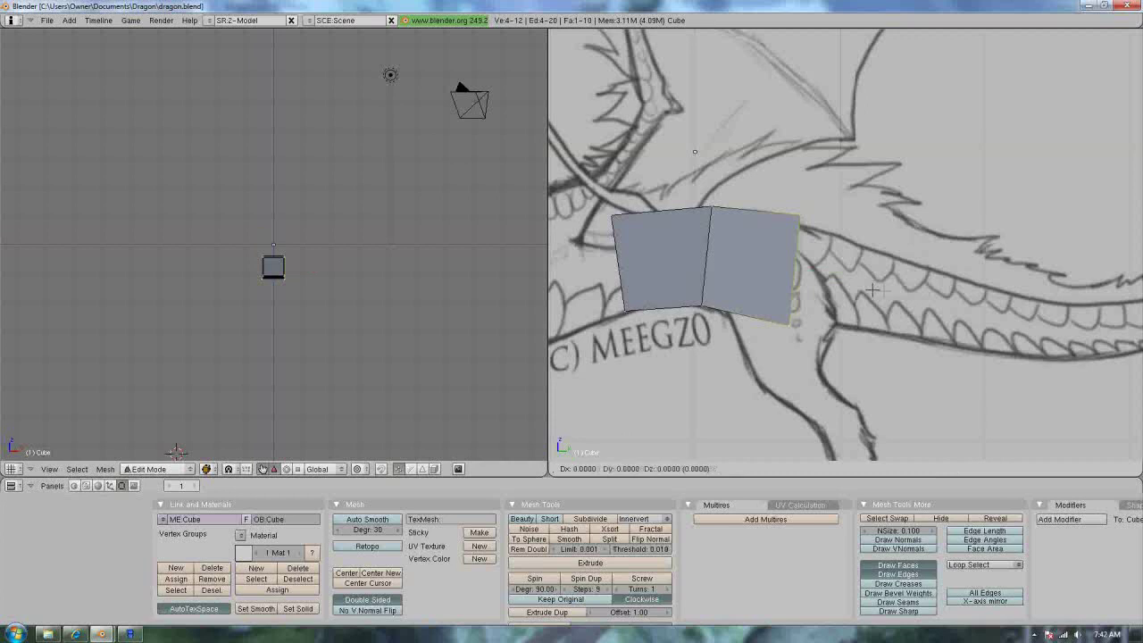
# Move the upper rear corner vertices slightly forward and down to the base of the dragon's tail.
pyautogui.press('a')
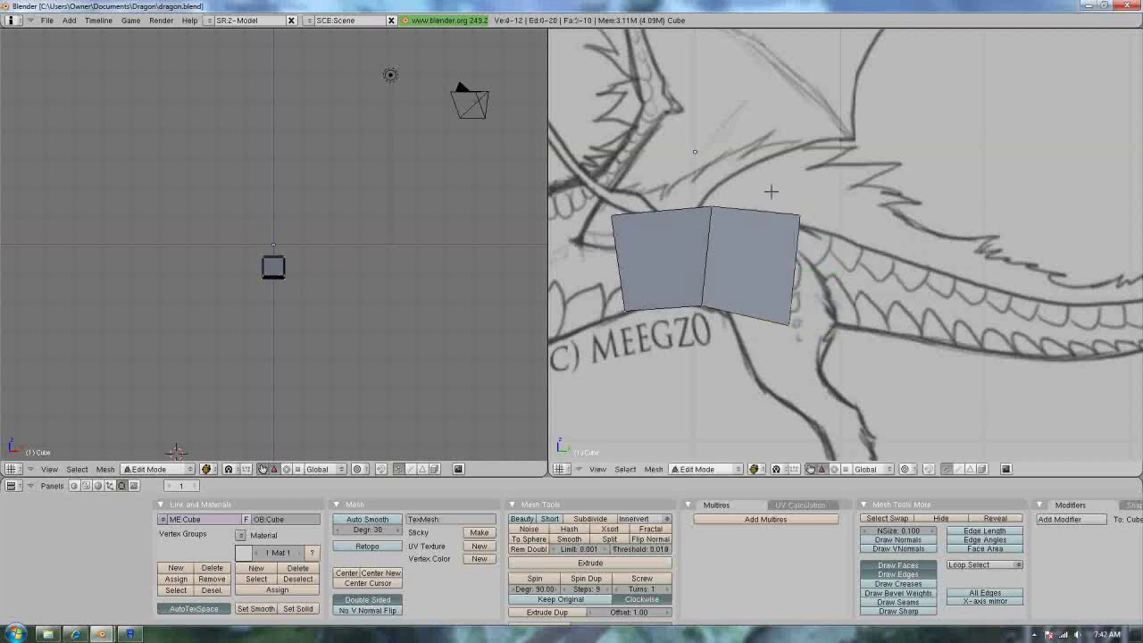
pyautogui.rightClick(798, 234)
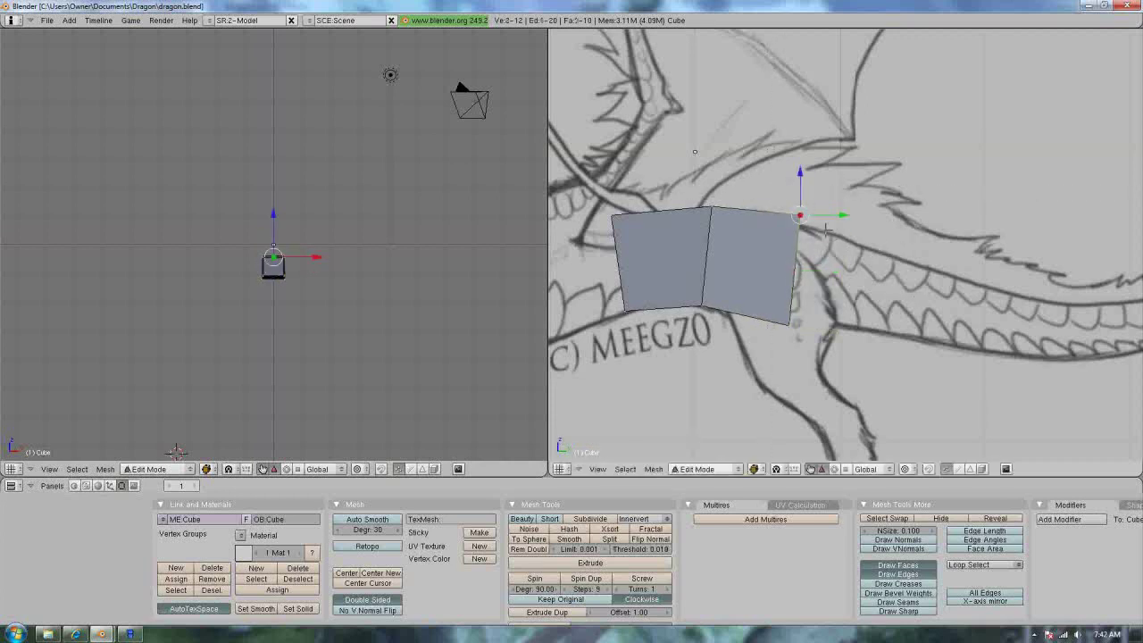
pyautogui.press('g')
pyautogui.click(820, 296)
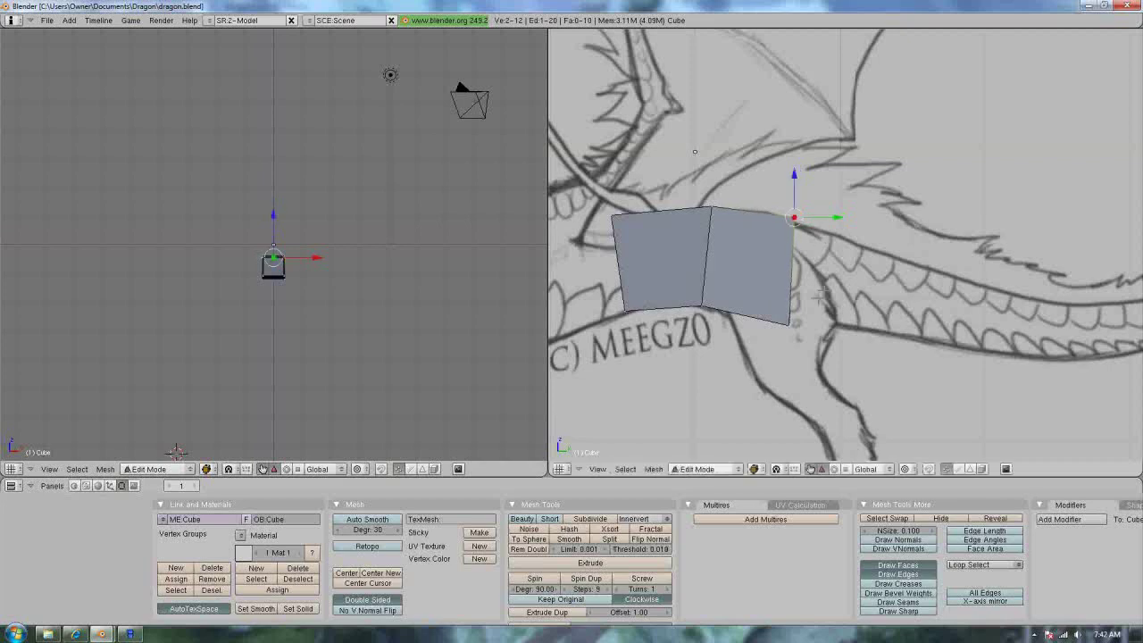
# Extrude the body's front face as a region forward to the back of the dragon's front leg.
pyautogui.scroll(-2, 758, 281)
pyautogui.keyDown('shift'); pyautogui.moveTo(758, 281); pyautogui.dragTo(945, 321, button='middle'); pyautogui.keyUp('shift')
pyautogui.press('a')
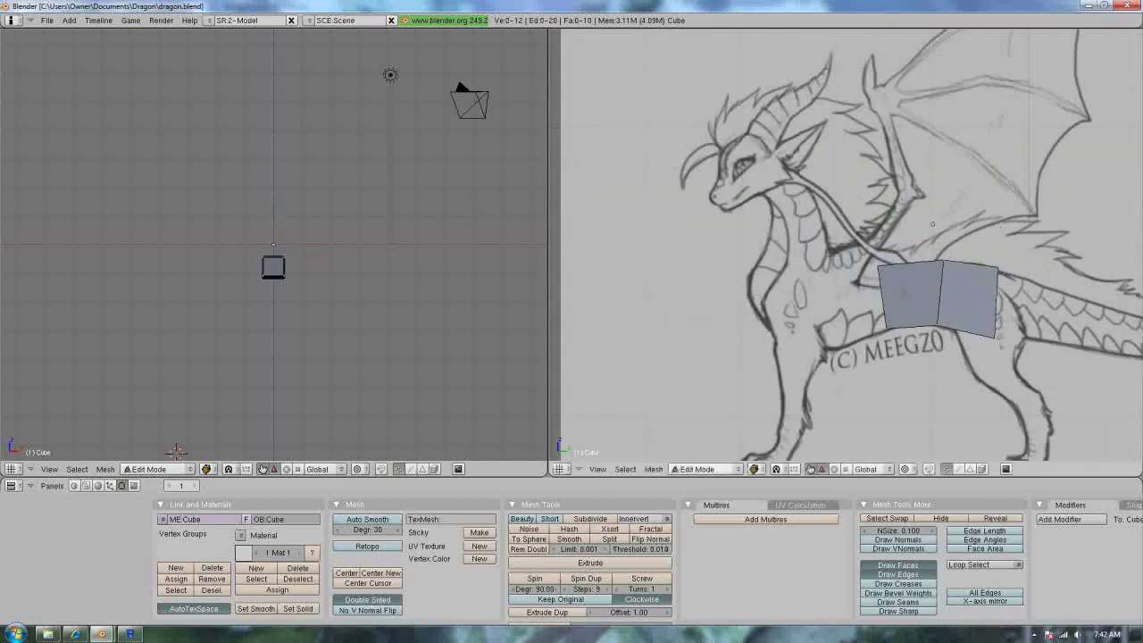
pyautogui.press('b')
pyautogui.moveTo(834, 240); pyautogui.dragTo(926, 346)
pyautogui.press('e')
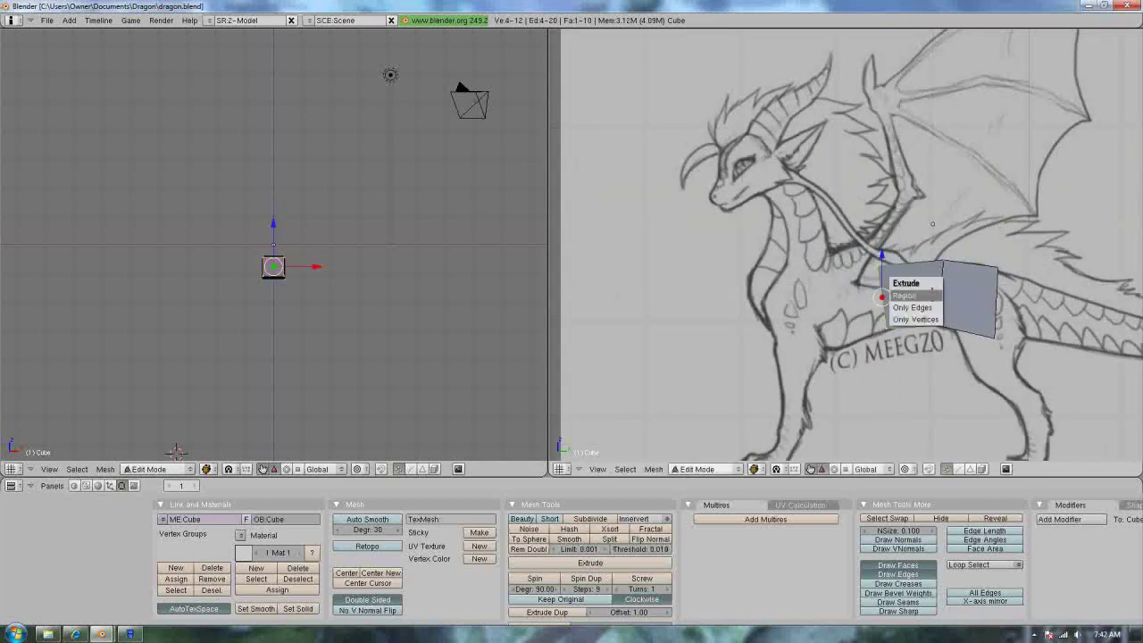
pyautogui.press('Return')
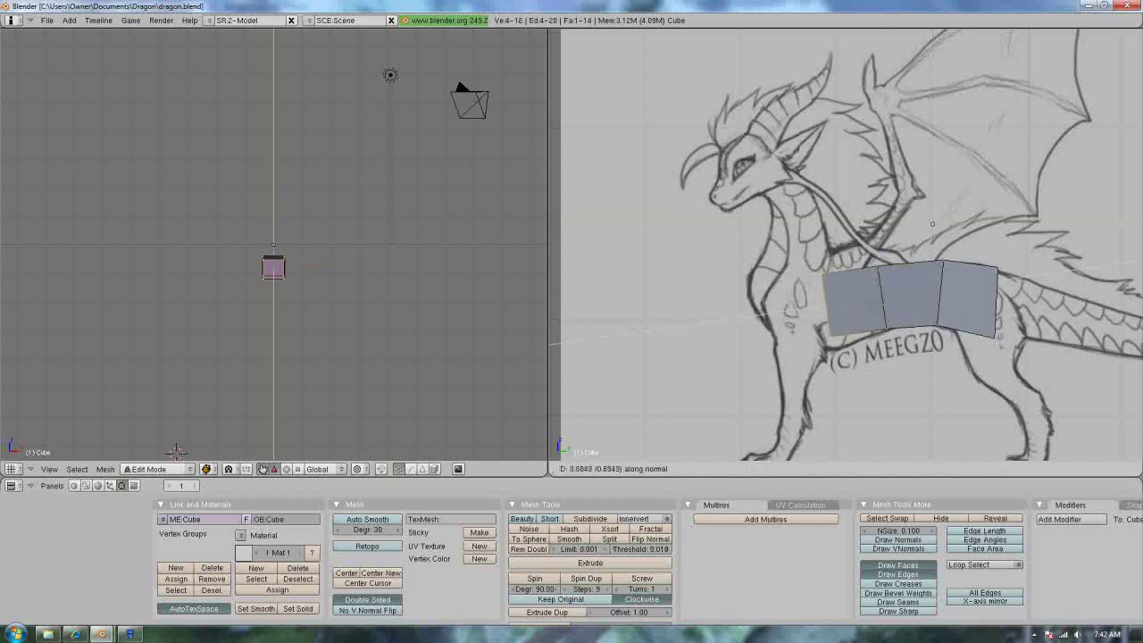
pyautogui.press('Return')
# Enlarge the new front face to the chest's depth, rotate it upright and move it slightly back toward the belly.
pyautogui.press('s')
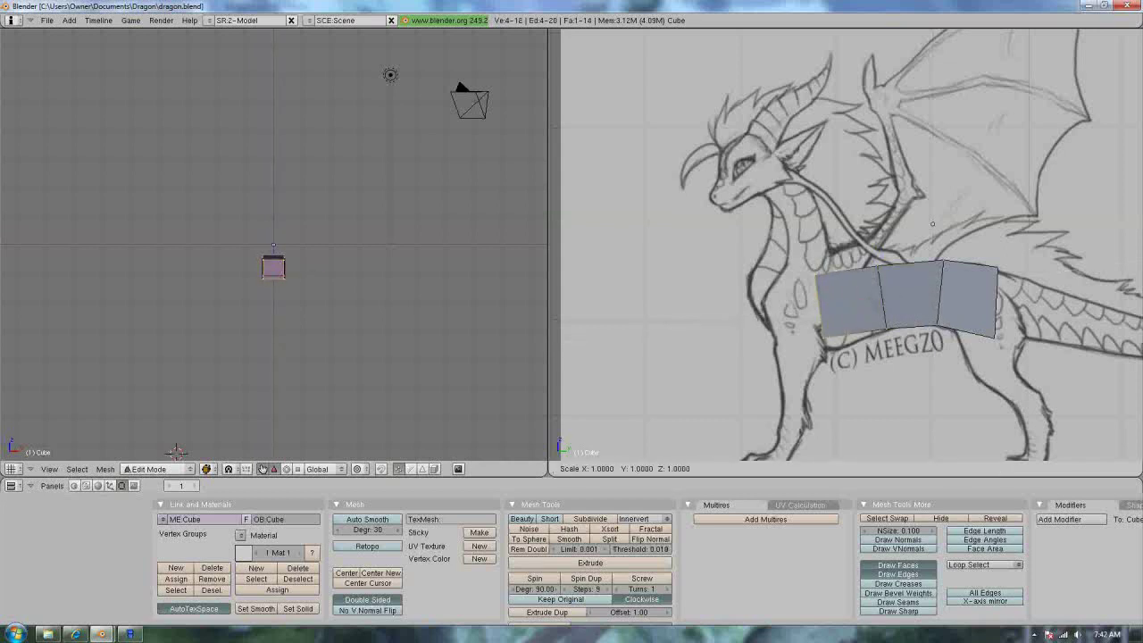
pyautogui.press('Return')
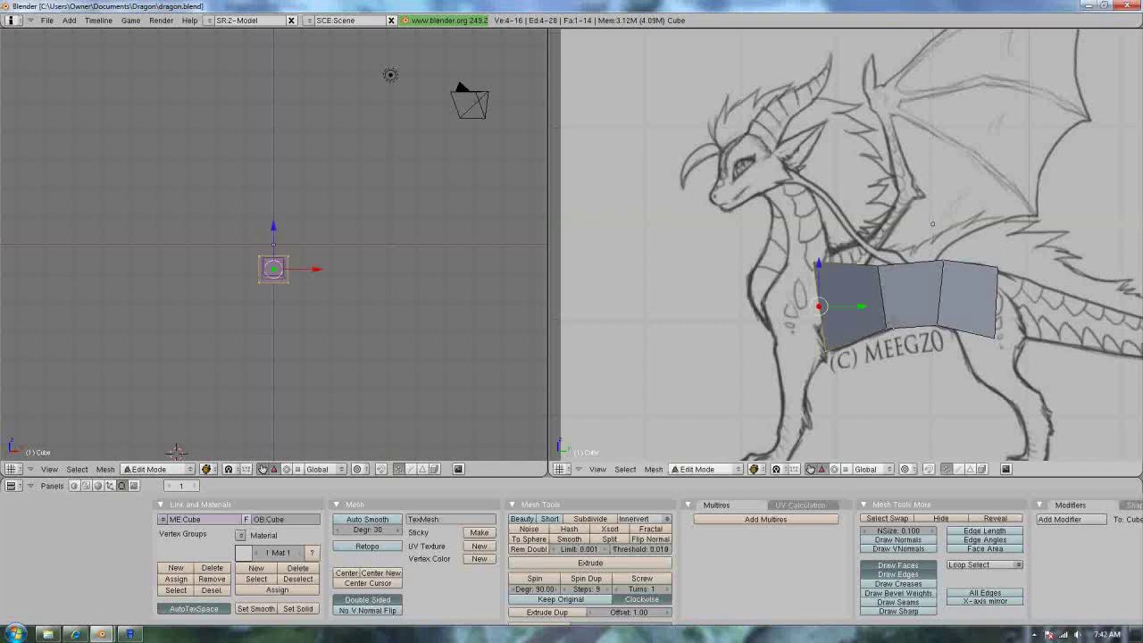
pyautogui.press('g')
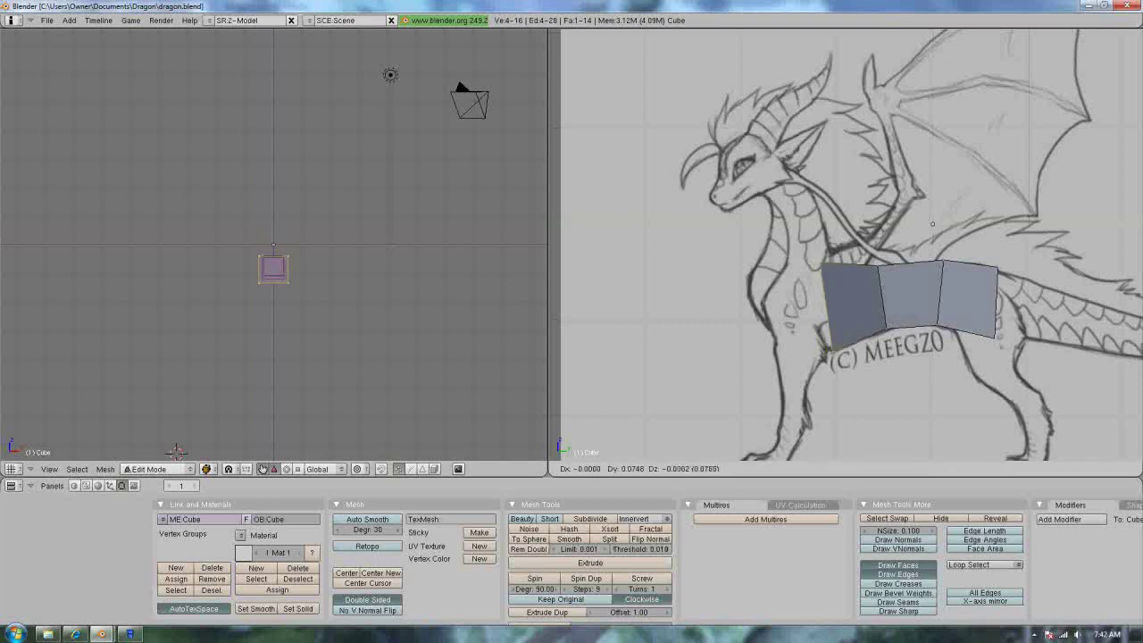
pyautogui.press('Return')
pyautogui.press('r')
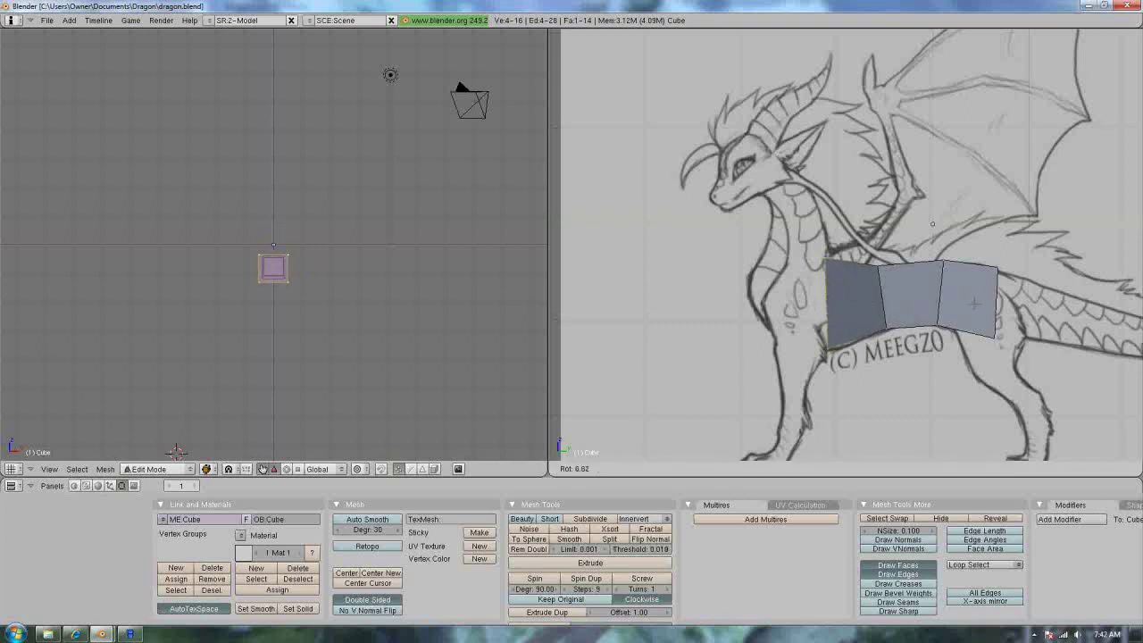
pyautogui.click(978, 312)
pyautogui.press('g')
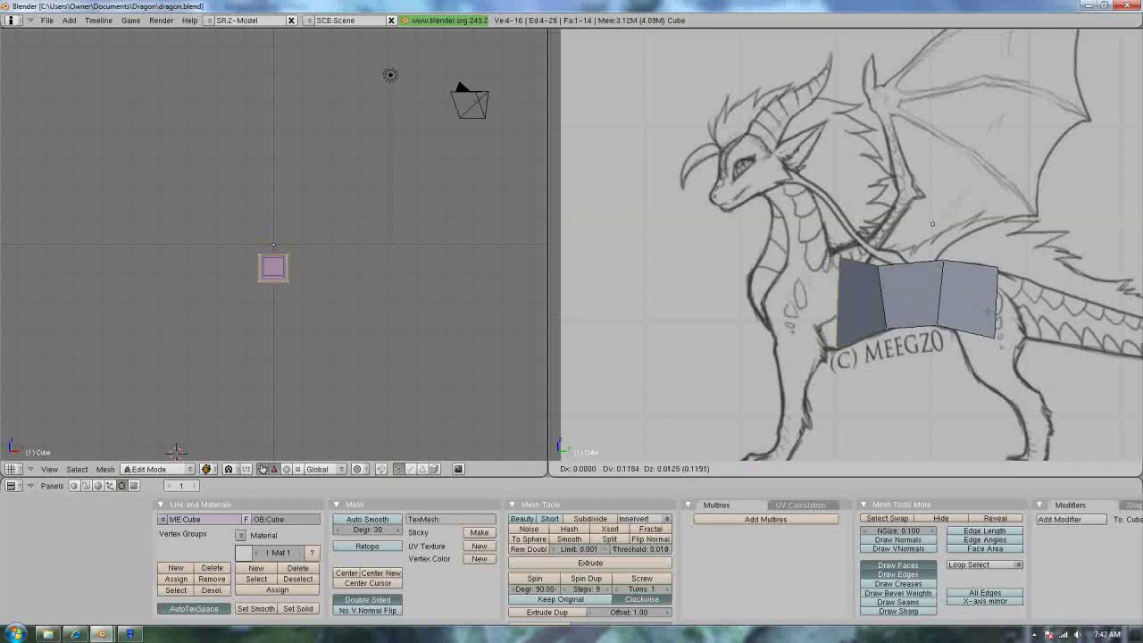
pyautogui.press('Return')
# Extrude the front face about 0.7 units into the chest, tilt its lower edge forward and move it back toward the shoulder.
pyautogui.press('e')
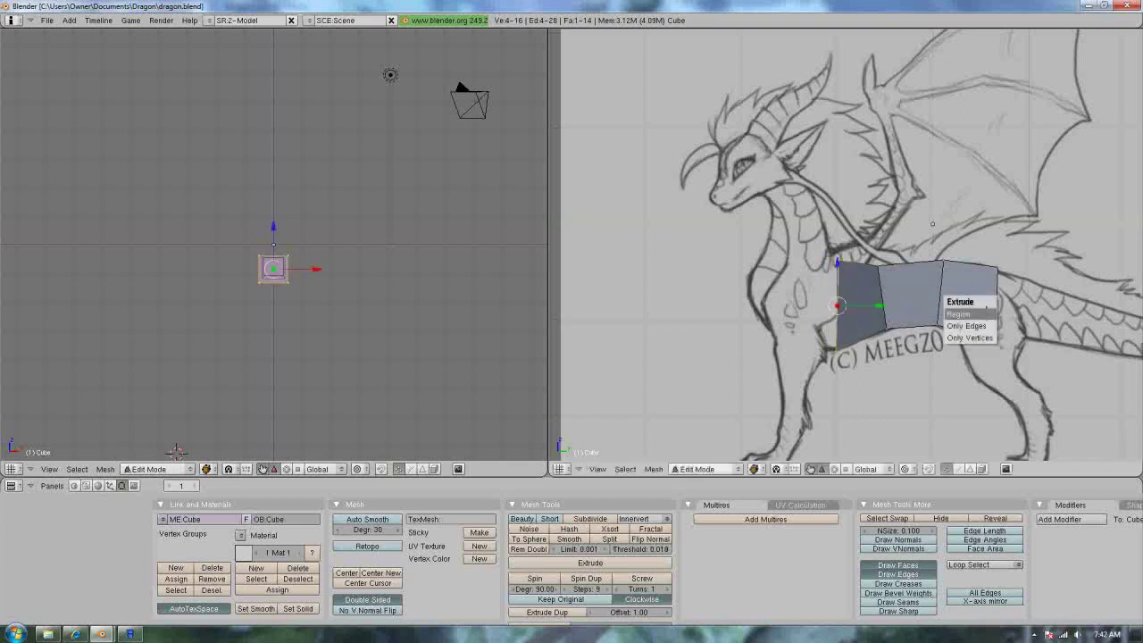
pyautogui.press('Return')
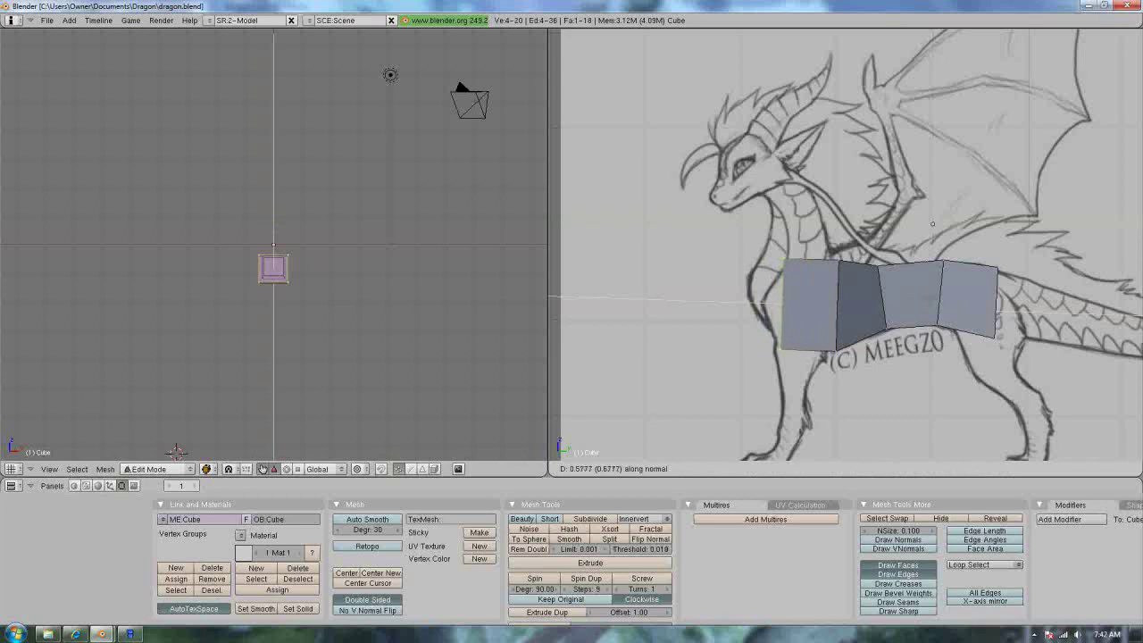
pyautogui.press('Return')
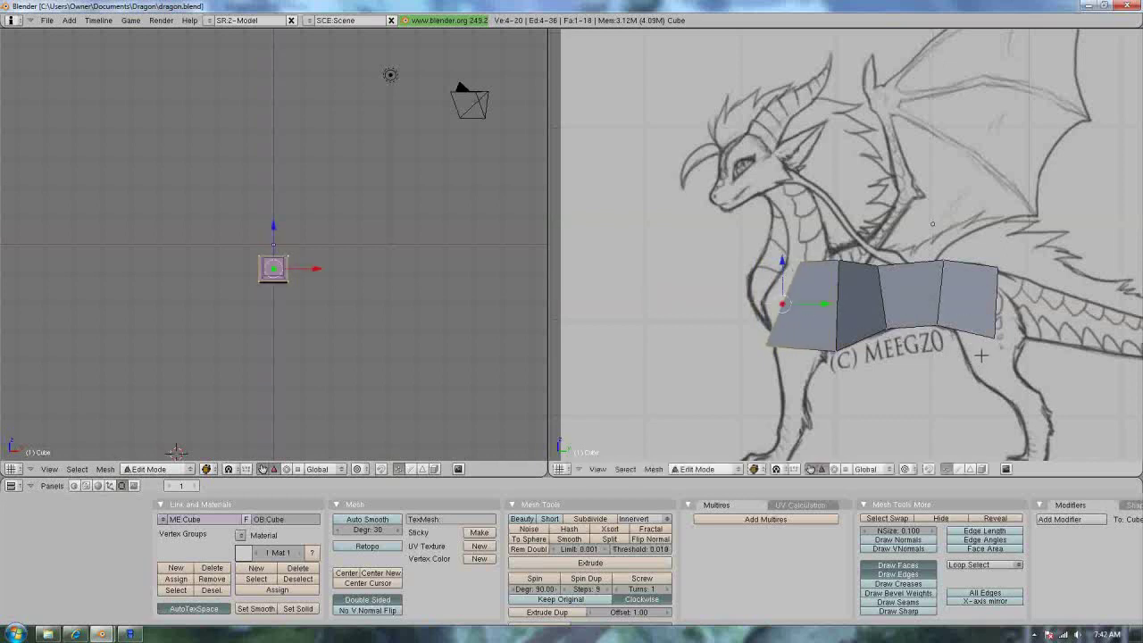
pyautogui.press('g')
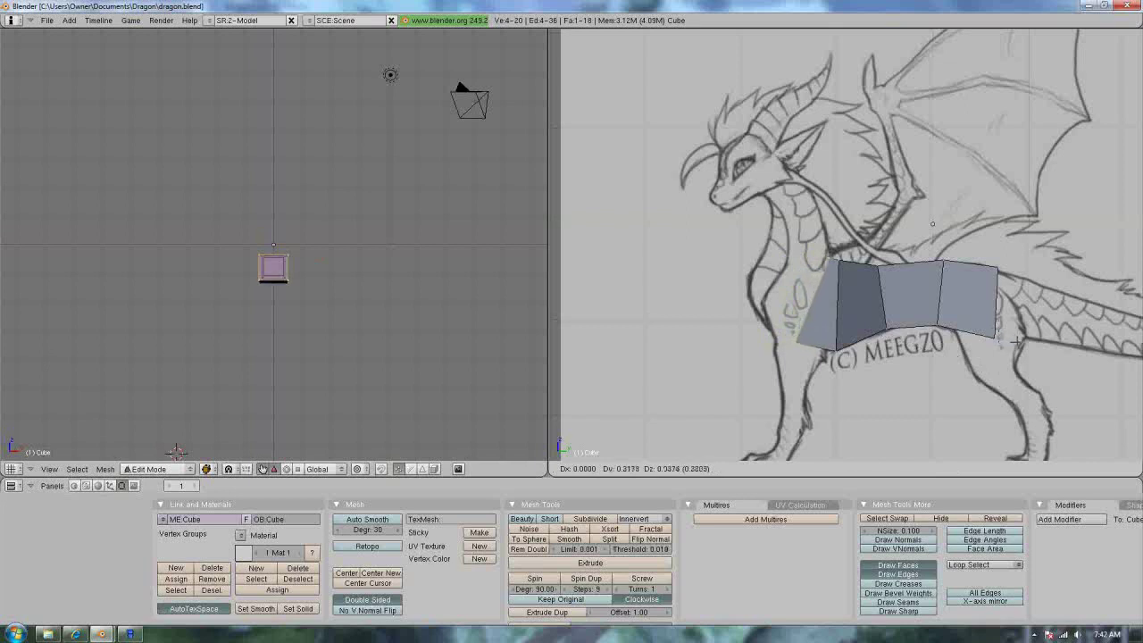
pyautogui.click(1015, 342)
# Deselect the mesh and save the scene over the existing dragon.blend file.
pyautogui.press('a')
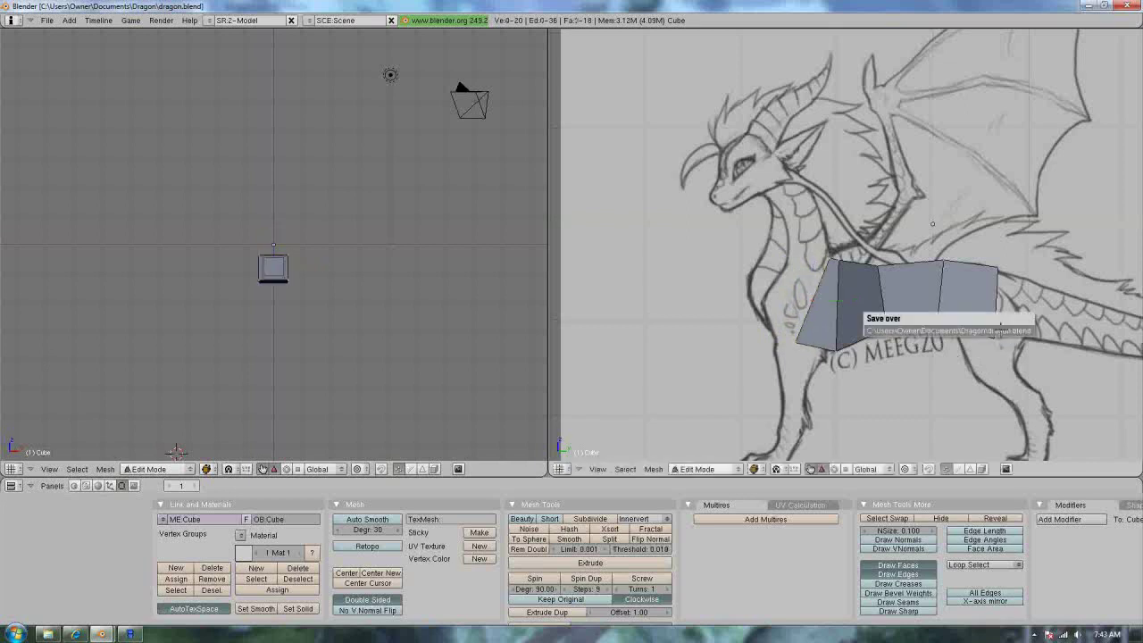
pyautogui.moveTo(983, 254)
pyautogui.mouseDown(button='middle')
pyautogui.moveTo(860, 301)
pyautogui.moveTo(982, 227)
pyautogui.mouseUp(button='middle')
pyautogui.press('KP_1')
pyautogui.scroll(-4, 1023, 231)
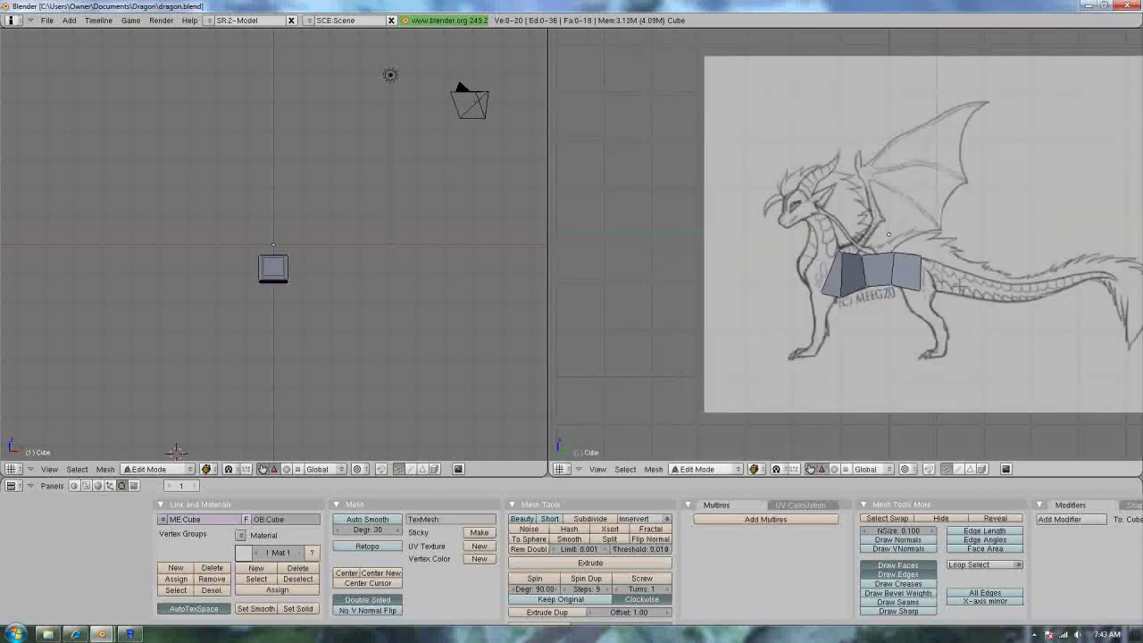
pyautogui.hotkey('ctrl', 'w')
pyautogui.click(950, 284)
pyautogui.keyDown('shift'); pyautogui.moveTo(922, 202); pyautogui.dragTo(835, 248, button='middle'); pyautogui.keyUp('shift')
pyautogui.scroll(3, 876, 386)
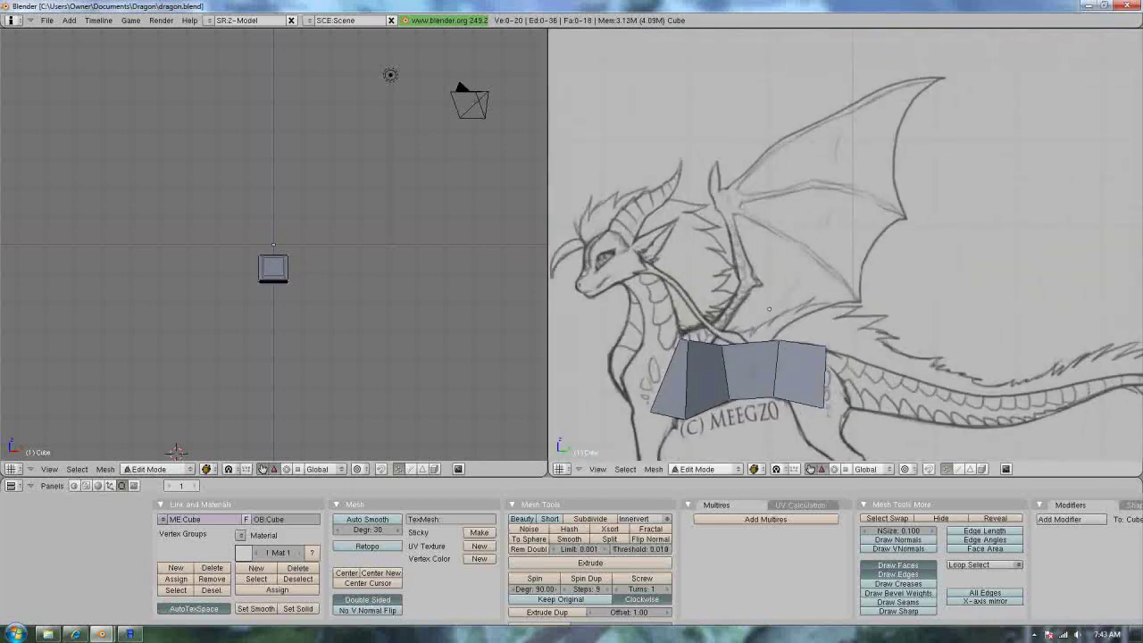
# Add a single vertical loop cut down the centre of the body in the front view and deselect the mesh.
pyautogui.moveTo(842, 322)
pyautogui.keyDown('shift'); pyautogui.mouseDown(button='middle')
pyautogui.moveTo(1057, 153)
pyautogui.moveTo(947, 239)
pyautogui.moveTo(874, 239)
pyautogui.mouseUp(button='middle'); pyautogui.keyUp('shift')
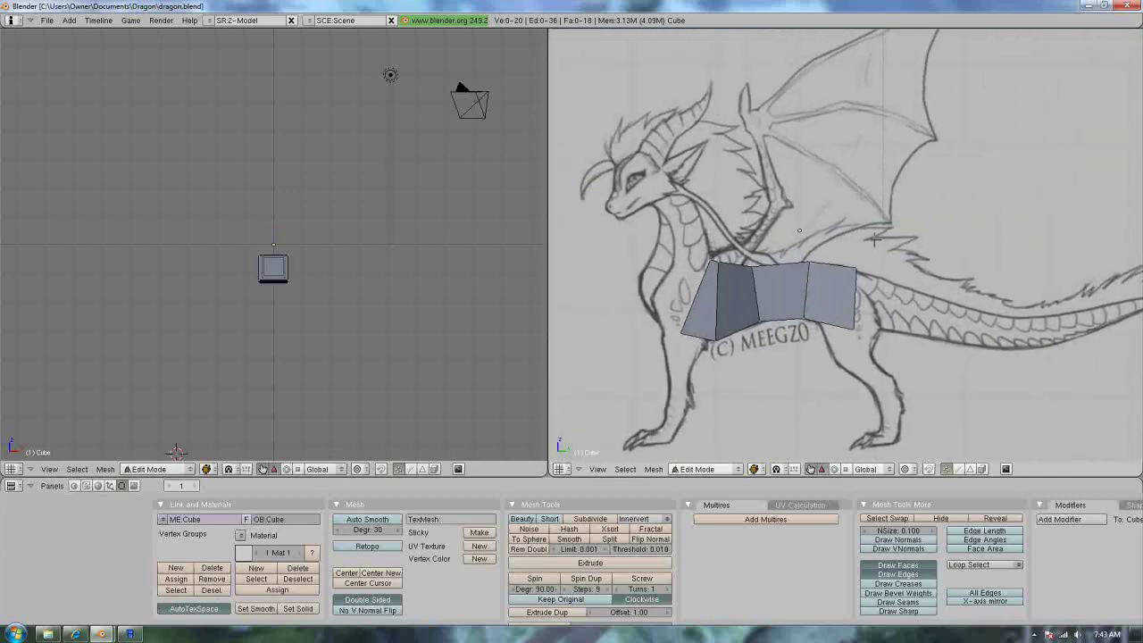
pyautogui.scroll(6, 268, 270)
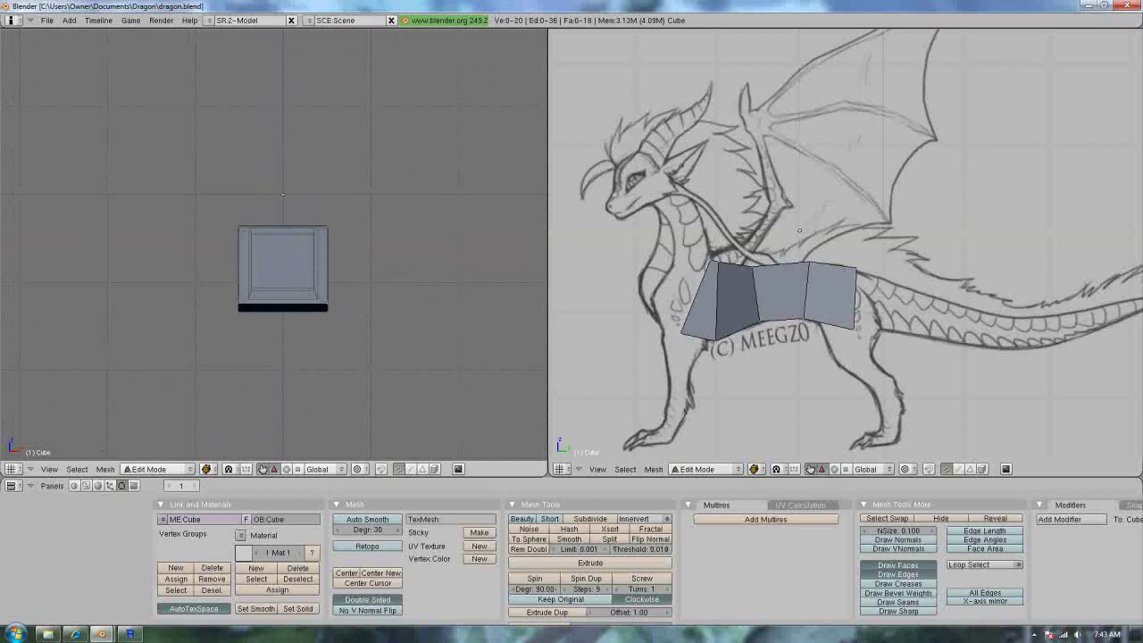
pyautogui.press('k')
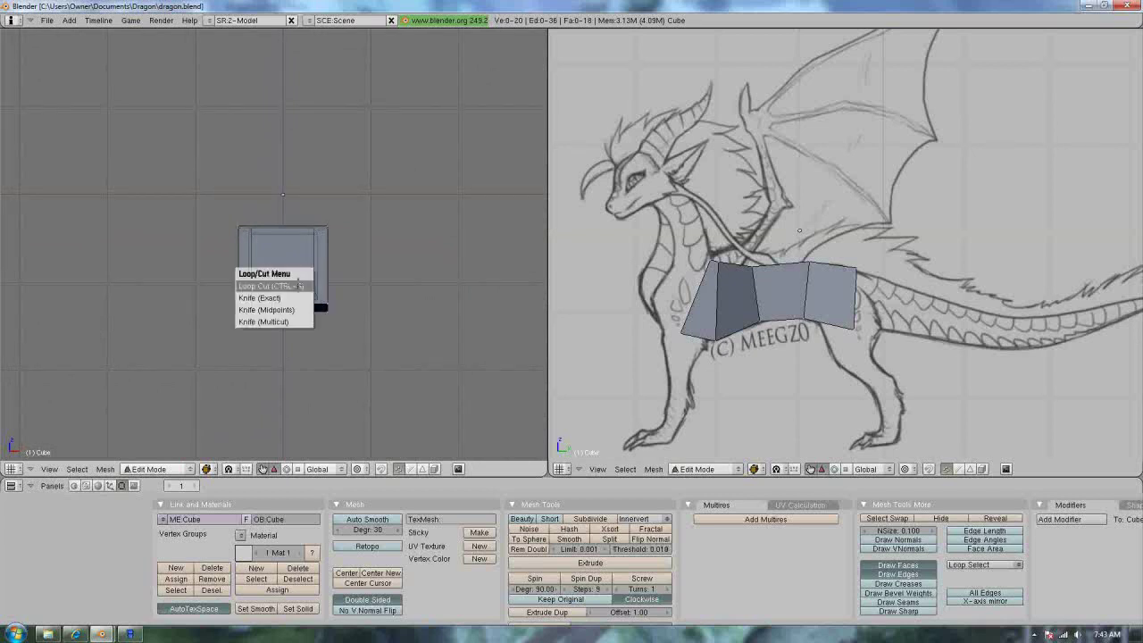
pyautogui.click(297, 285)
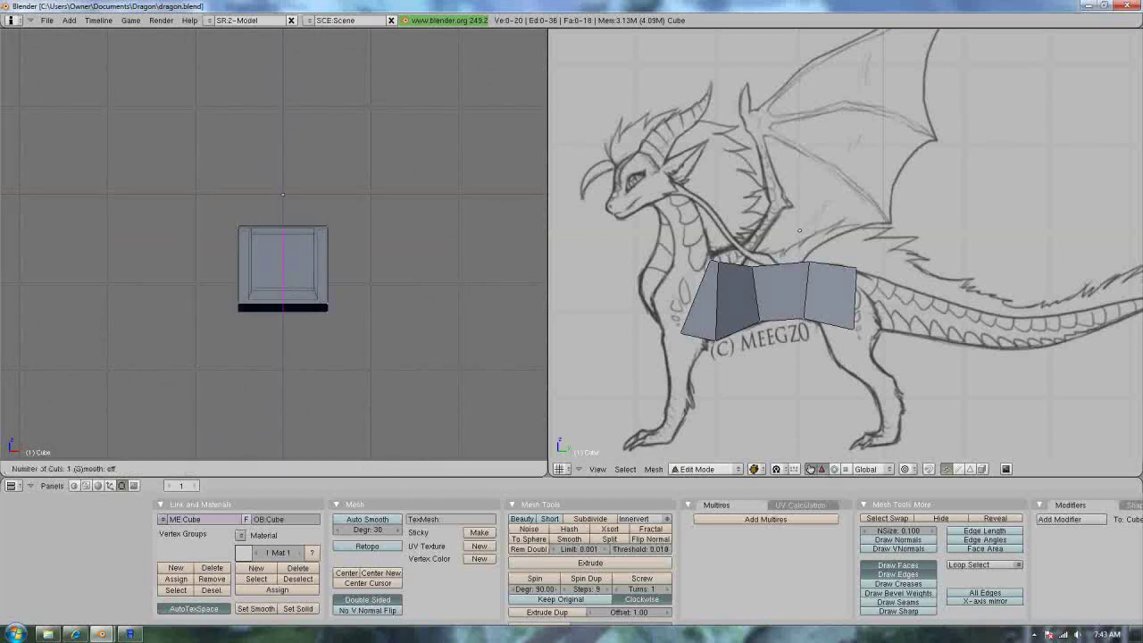
pyautogui.middleClick(293, 288)
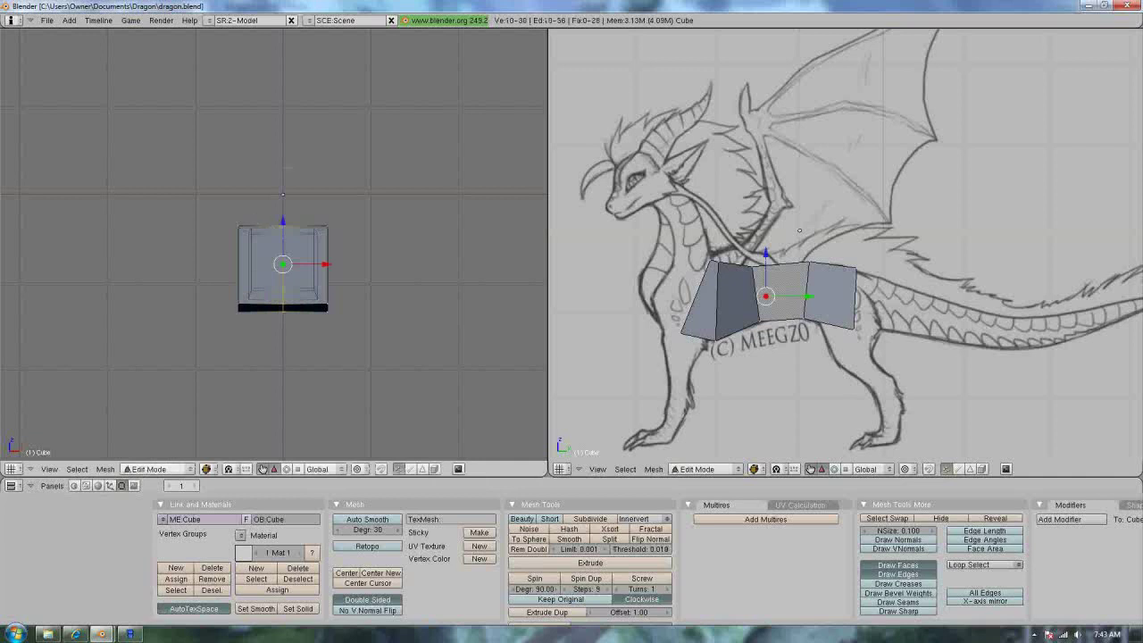
pyautogui.press('a')
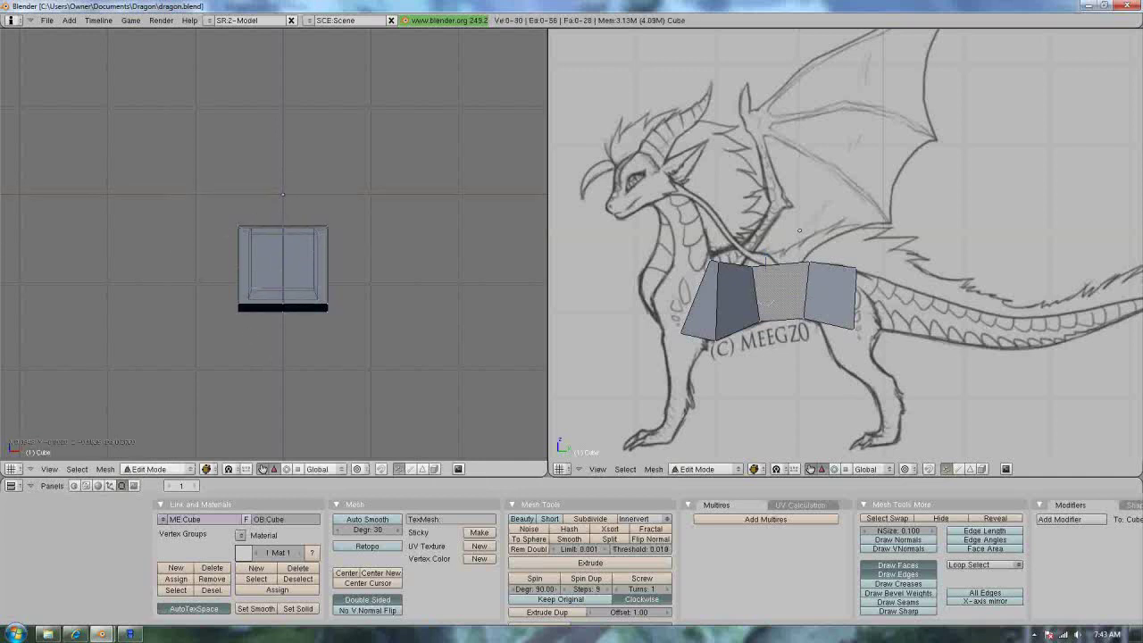
# Select one lengthwise half of the body in the front view and delete its geometry, leaving only the positive X half.
pyautogui.moveTo(287, 345); pyautogui.dragTo(288, 349)
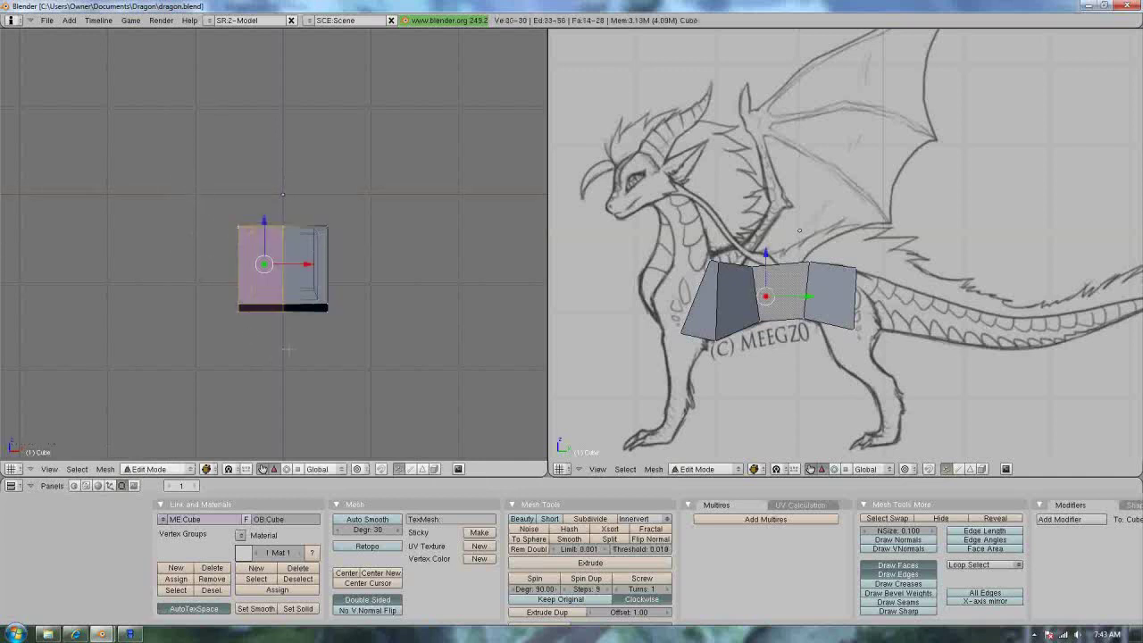
pyautogui.press('x')
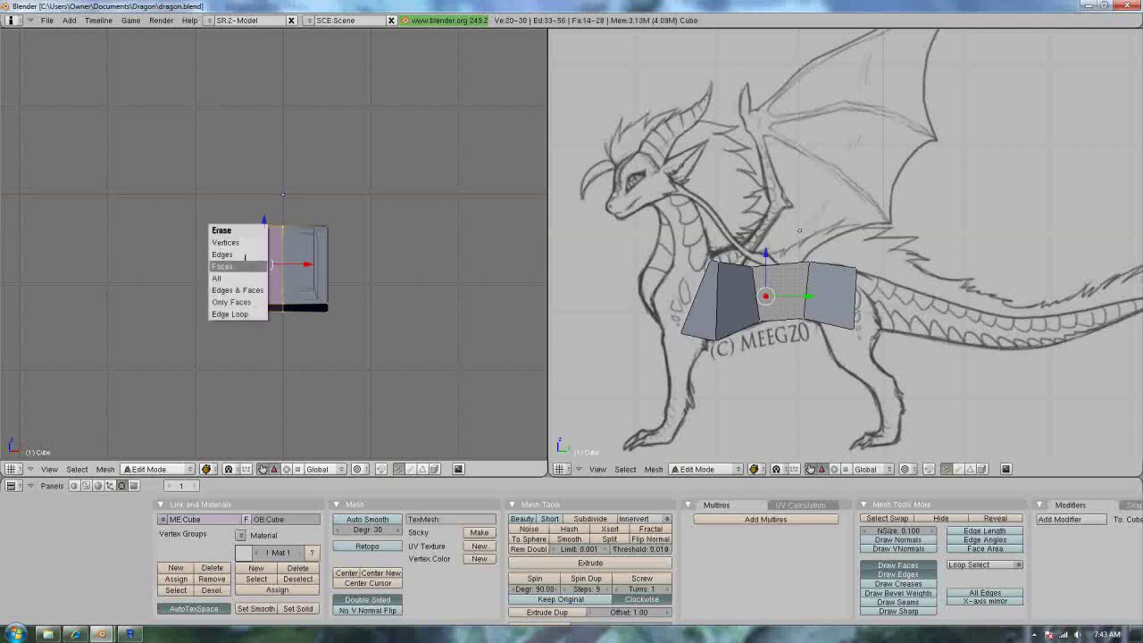
pyautogui.click(243, 262)
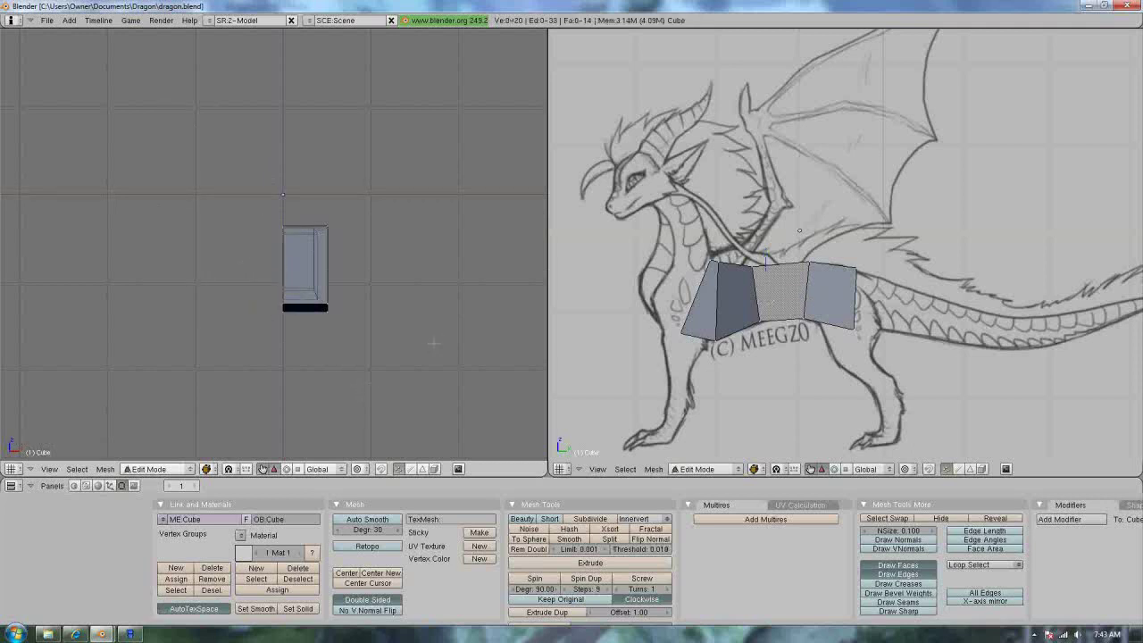
# Add a Mirror modifier with Do Clipping enabled to the half body and save over the existing dragon.blend file.
pyautogui.hscroll(3, 623, 589)
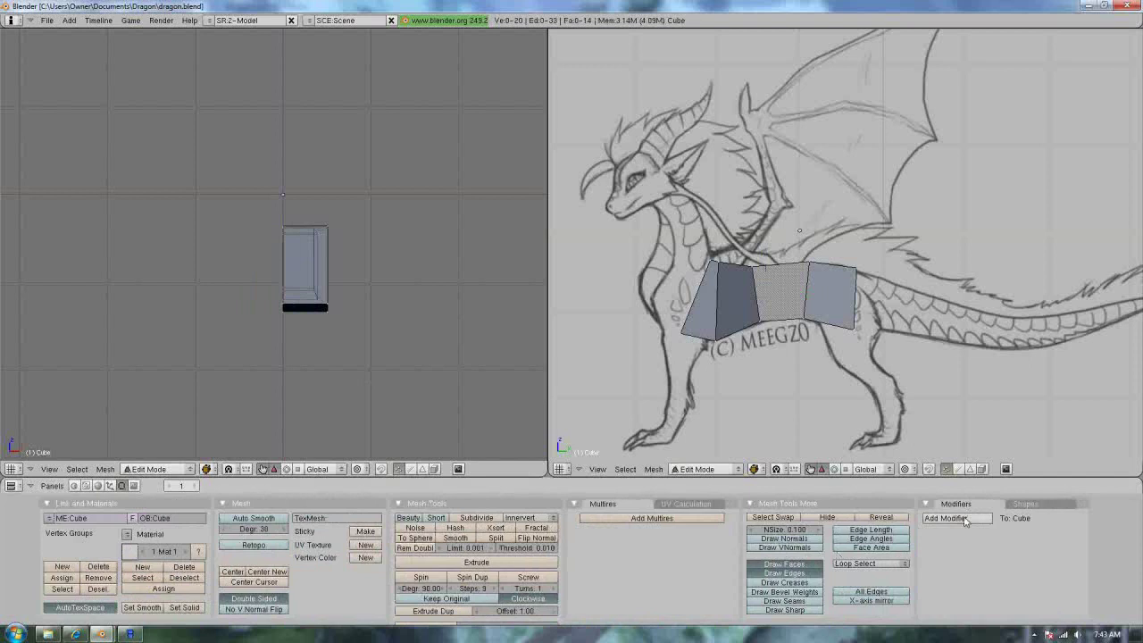
pyautogui.click(962, 519)
pyautogui.click(934, 356)
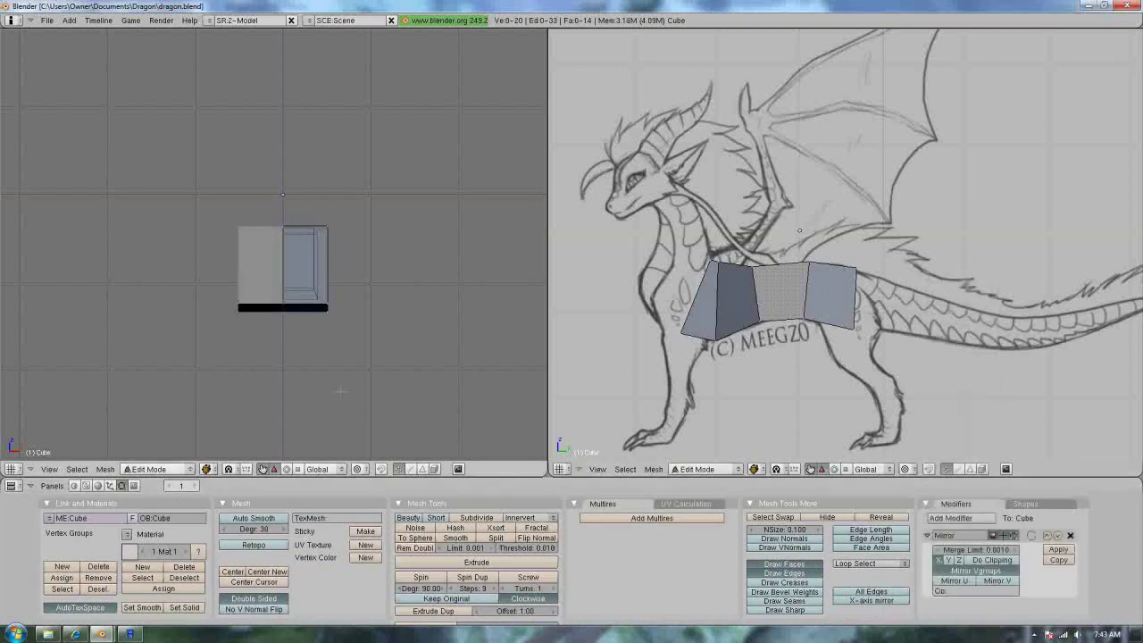
pyautogui.click(996, 564)
pyautogui.moveTo(287, 159); pyautogui.dragTo(350, 245, button='middle')
pyautogui.press('KP_1')
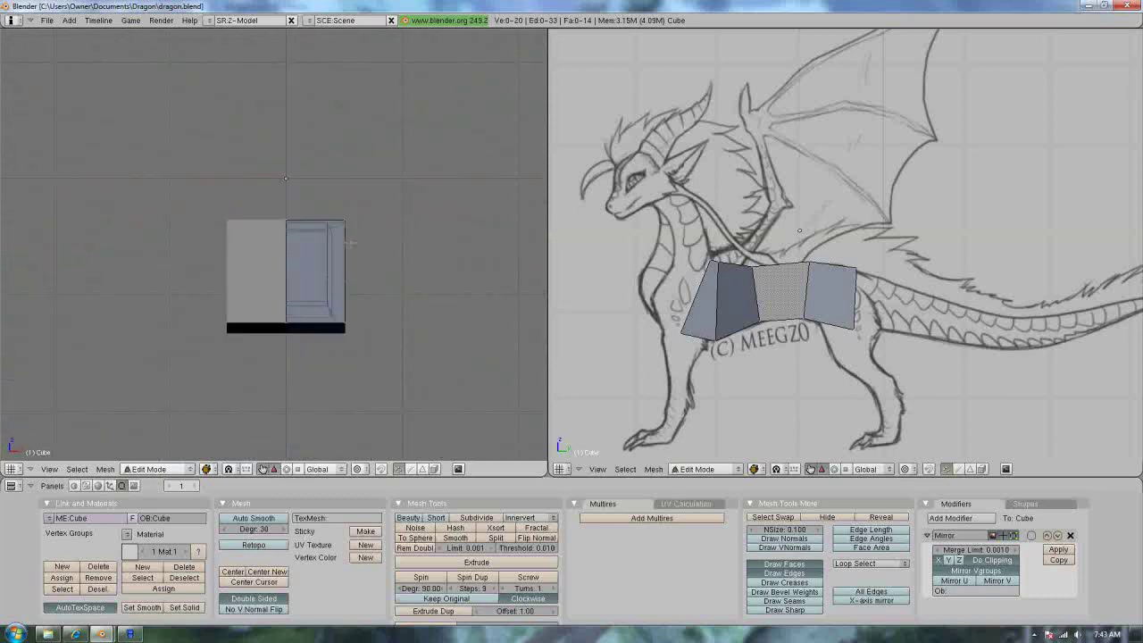
pyautogui.hotkey('ctrl', 'w')
pyautogui.click(351, 245)
# Box-select the body's front end face in the side view and extrude it as a region forward into the dragon's chest.
pyautogui.keyDown('shift'); pyautogui.moveTo(744, 298); pyautogui.dragTo(816, 304, button='middle'); pyautogui.keyUp('shift')
pyautogui.press('b')
pyautogui.moveTo(688, 209); pyautogui.dragTo(757, 352)
pyautogui.press('b')
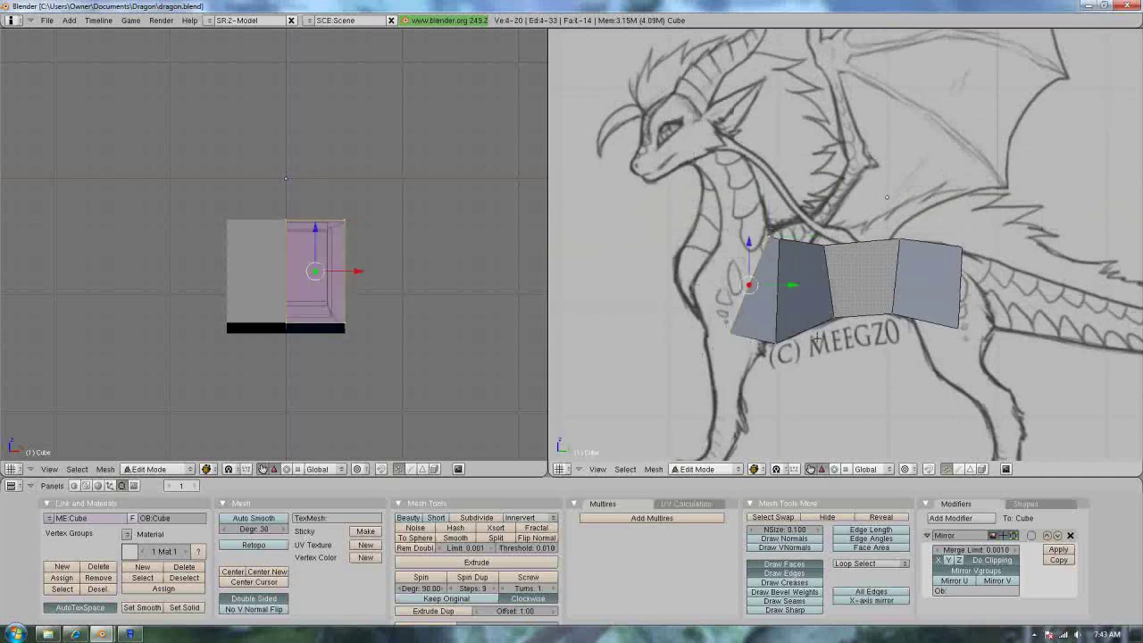
pyautogui.press('g')
pyautogui.rightClick(799, 325)
pyautogui.press('e')
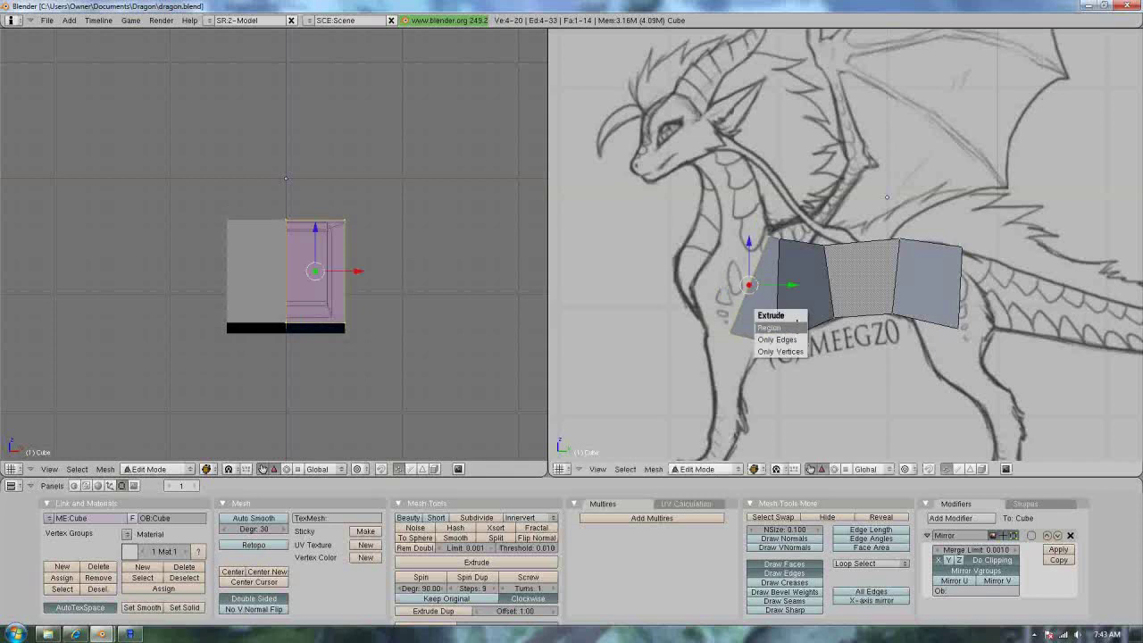
pyautogui.click(795, 327)
pyautogui.click(801, 271)
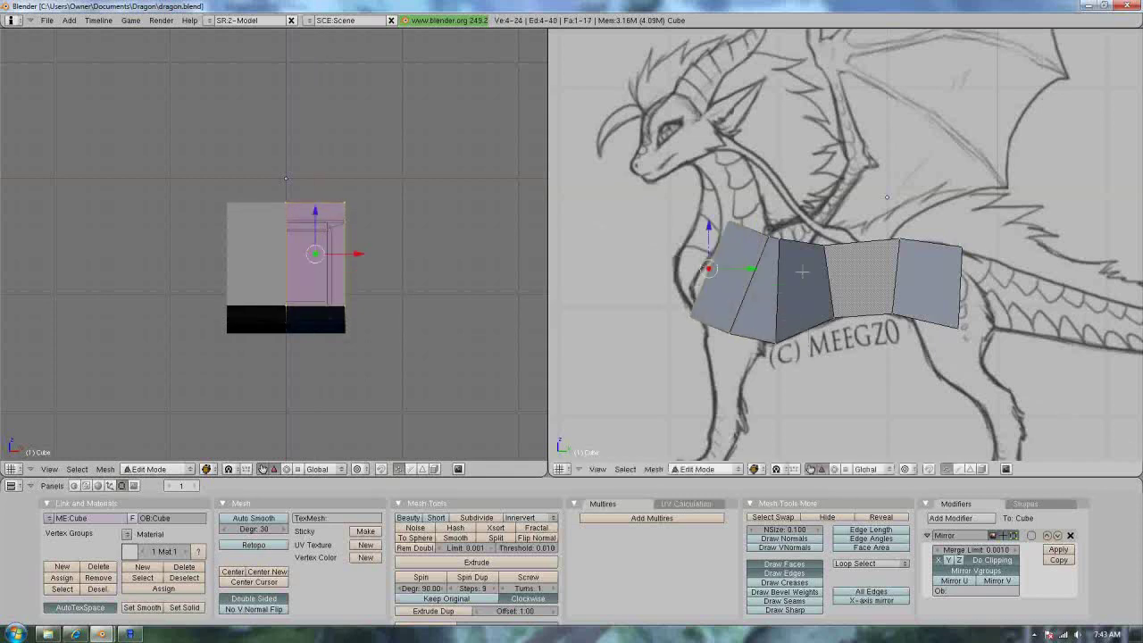
# Rotate the new chest face about 27° so its lower edge swings forward, and move it slightly back and up to the chest outline.
pyautogui.press('r')
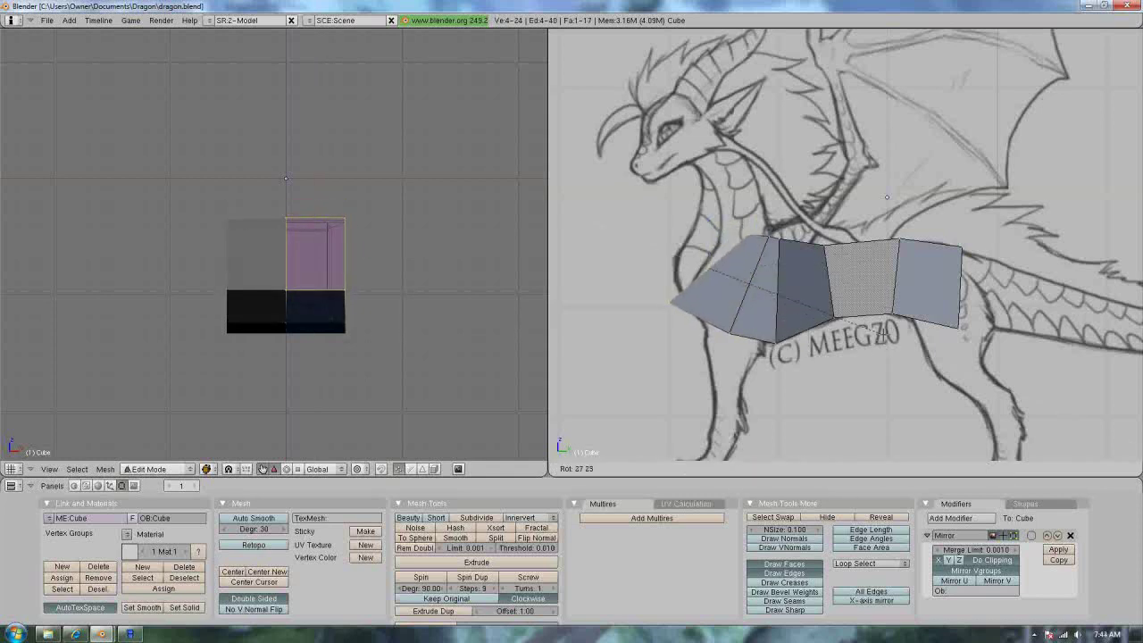
pyautogui.click(883, 334)
pyautogui.press('g')
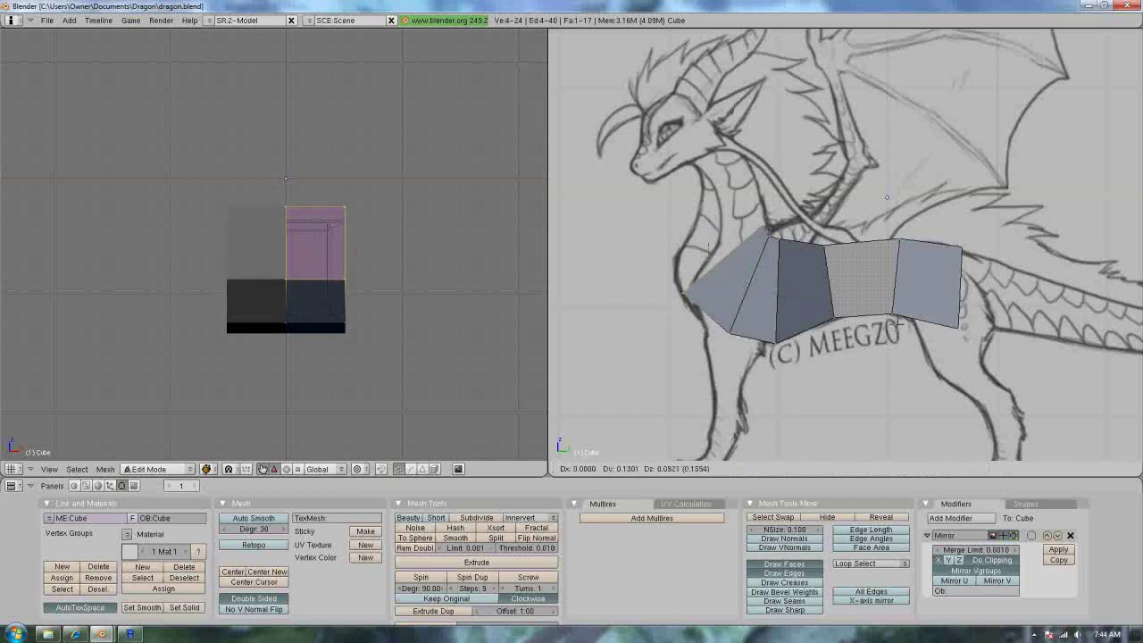
pyautogui.press('Return')
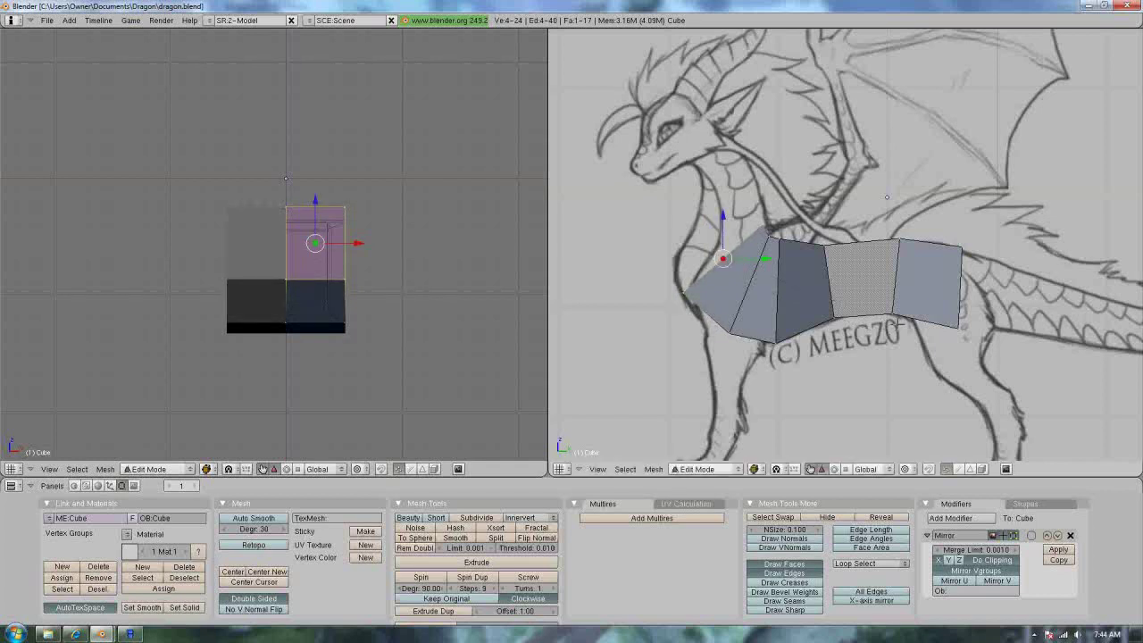
# Extrude the chest face as a region toward the neck, rotate it closer to level and move it back over the neck base.
pyautogui.press('e')
pyautogui.press('Return')
pyautogui.press('Return')
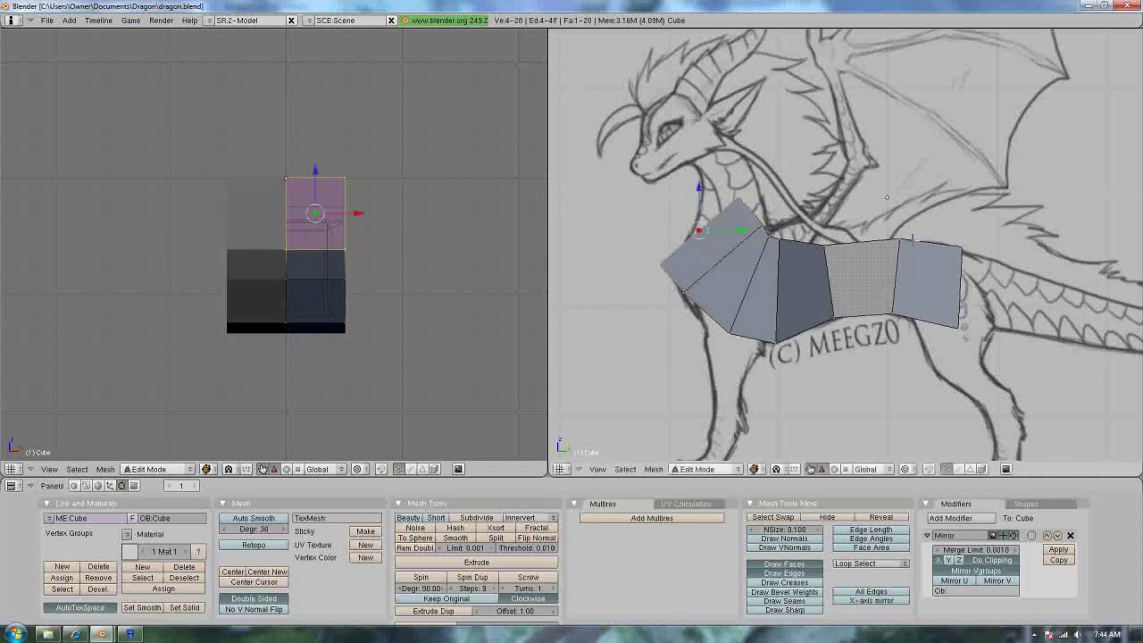
pyautogui.press('r')
pyautogui.click(927, 328)
pyautogui.press('g')
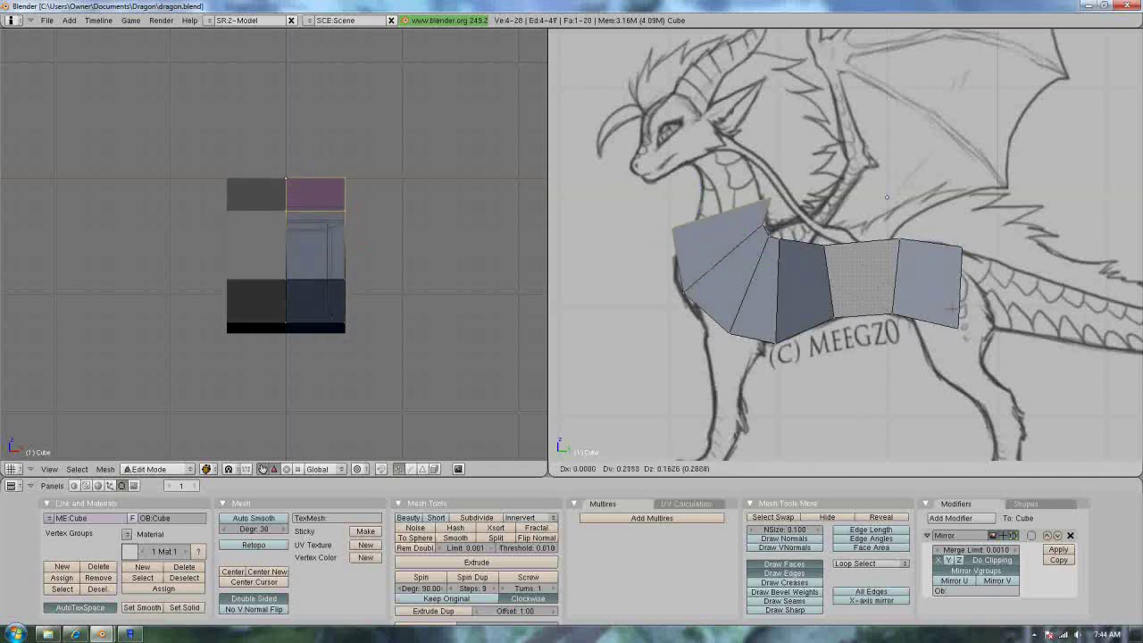
pyautogui.press('Return')
# Scale the neck-base face down to about three quarters of its size and move it slightly up to fit the drawing.
pyautogui.press('s')
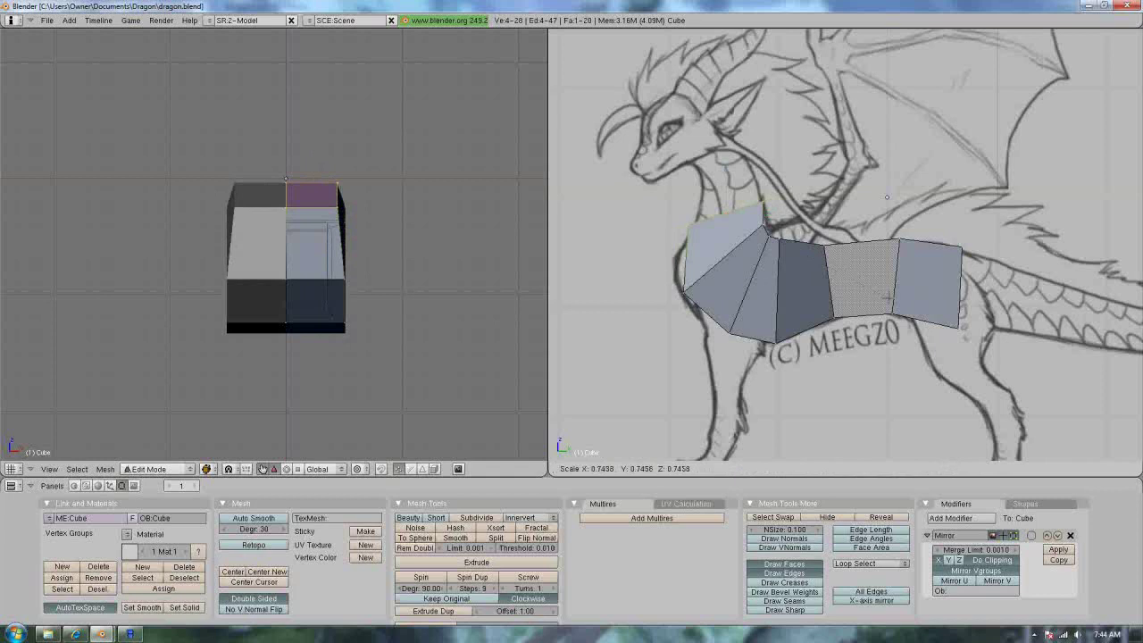
pyautogui.click(882, 296)
pyautogui.press('s')
pyautogui.click(878, 296)
pyautogui.press('g')
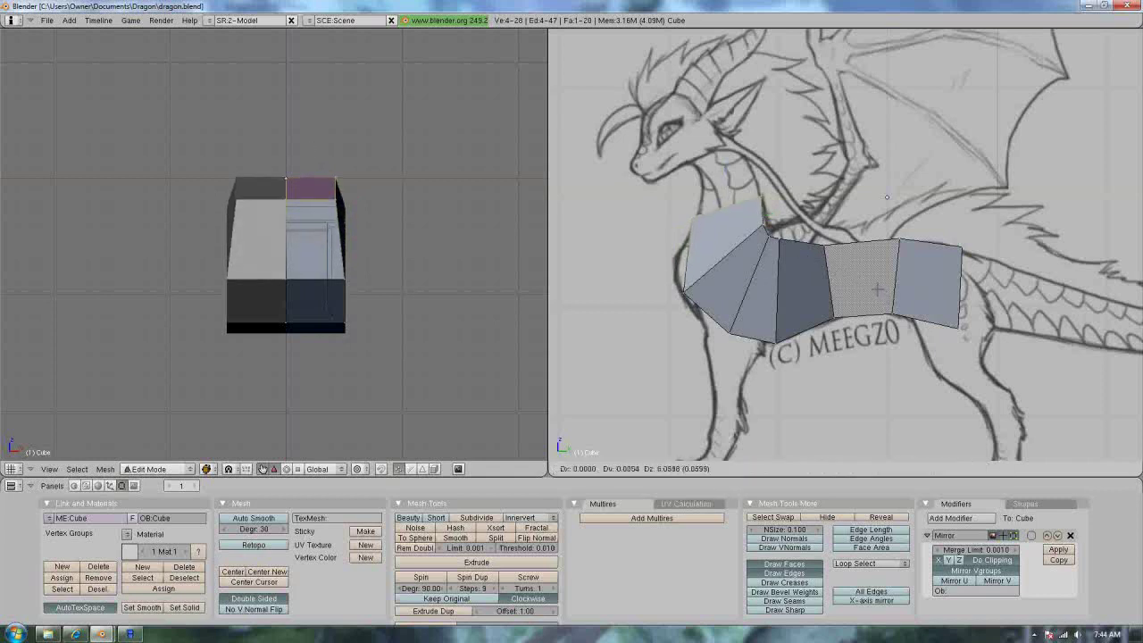
pyautogui.click(877, 287)
# Add a single loop cut across the newest segment, between the chest and the neck base.
pyautogui.press('k')
pyautogui.click(831, 275)
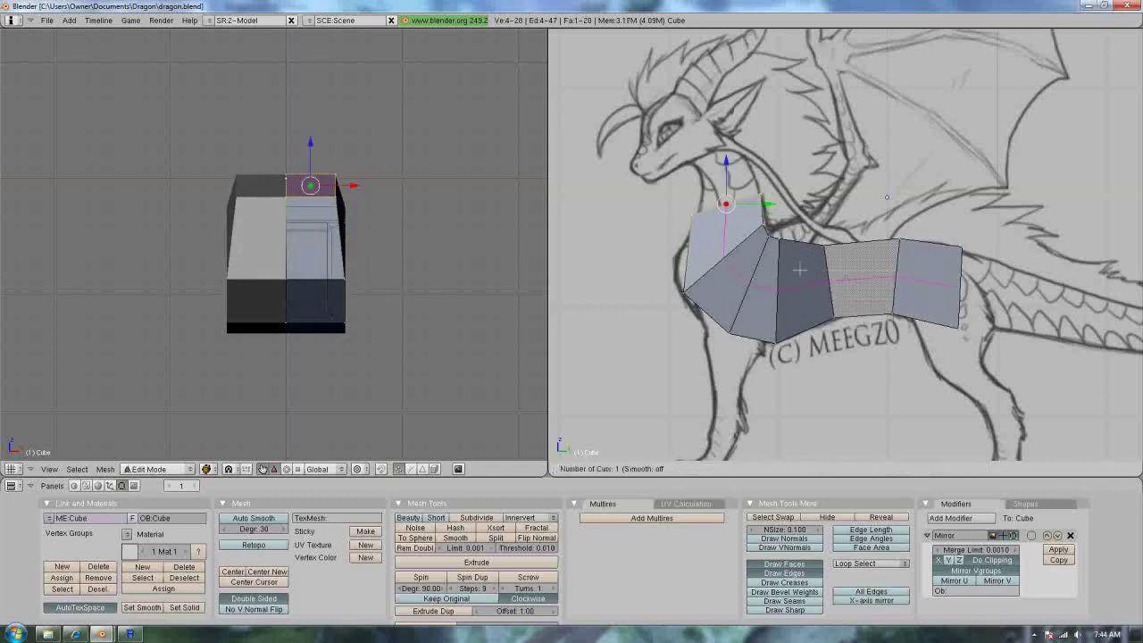
pyautogui.click(696, 242)
pyautogui.click(703, 254)
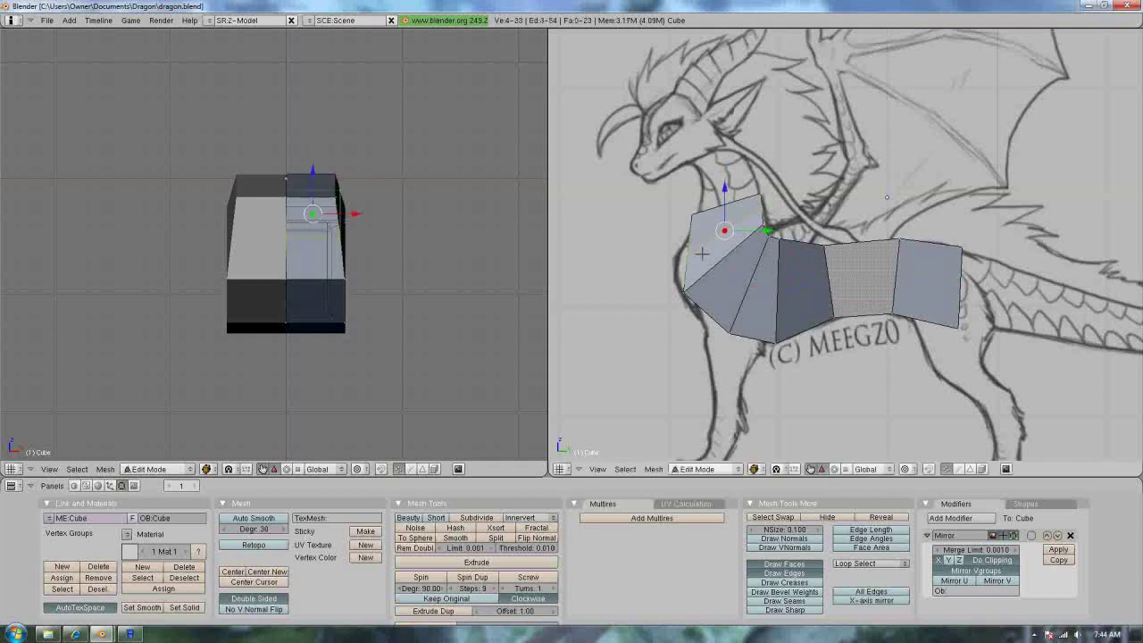
# Scale the new edge loop to about 1.17 along global Y and move it slightly forward and down to the chest outline.
pyautogui.press('s')
pyautogui.press('x')
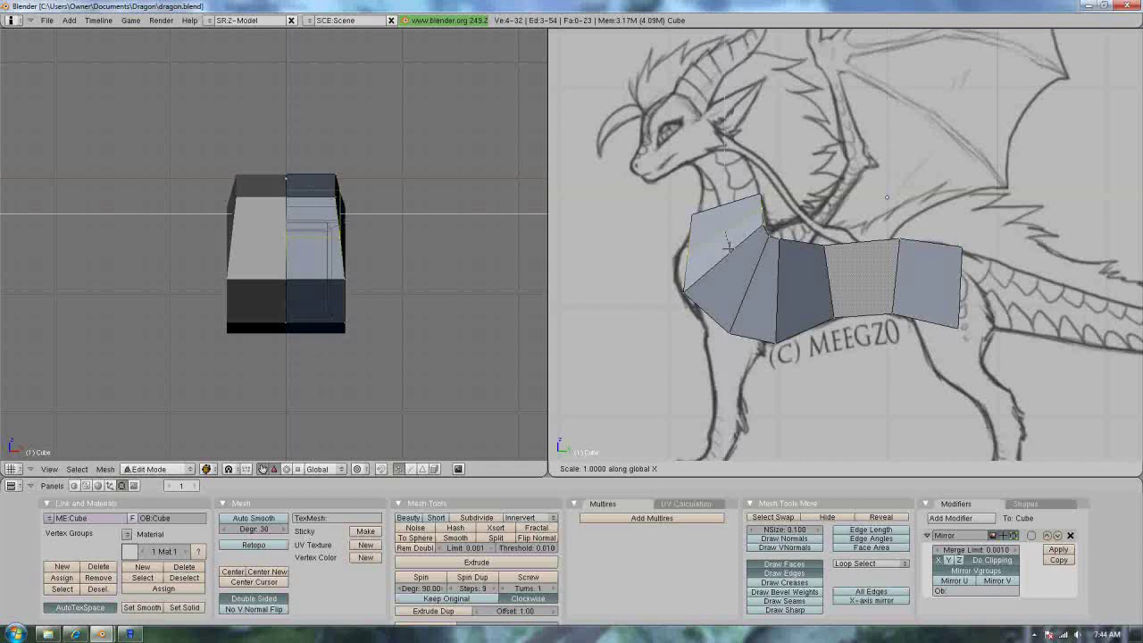
pyautogui.press('y')
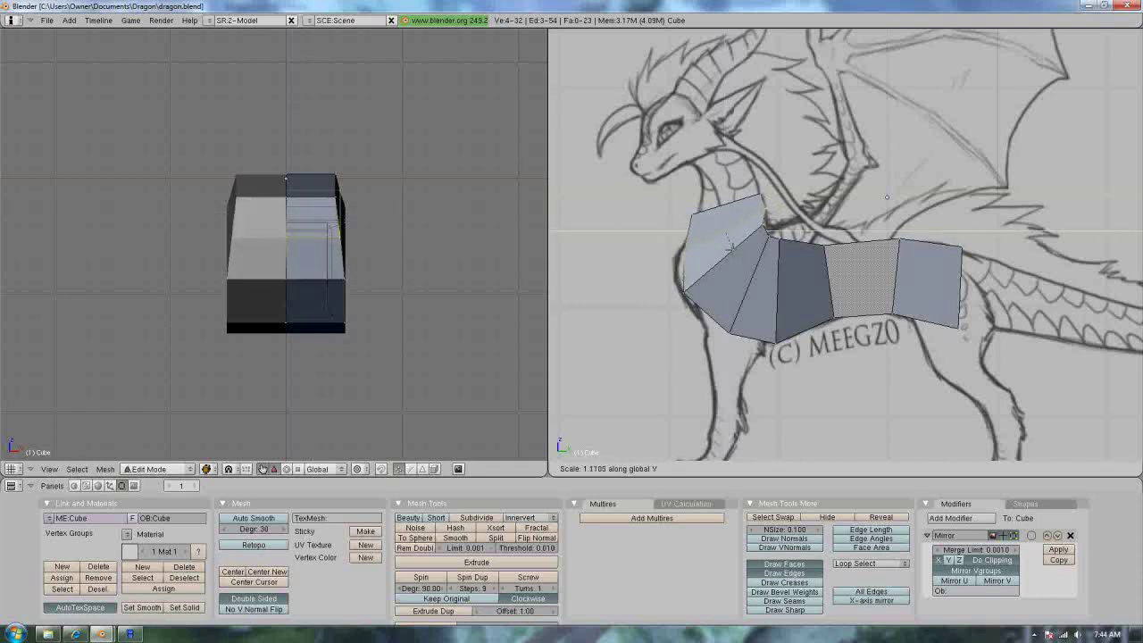
pyautogui.click(732, 249)
pyautogui.press('g')
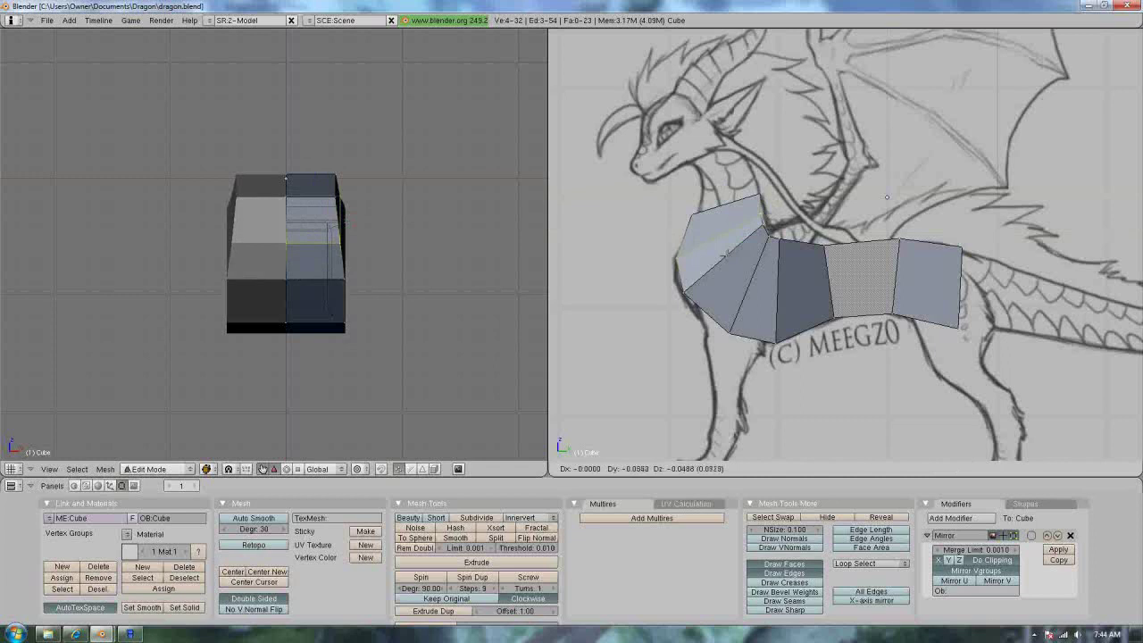
pyautogui.click(725, 255)
# Select only the neck base's upper face and extrude it as a region up along the neck.
pyautogui.press('a')
pyautogui.press('b')
pyautogui.moveTo(677, 190); pyautogui.dragTo(764, 207)
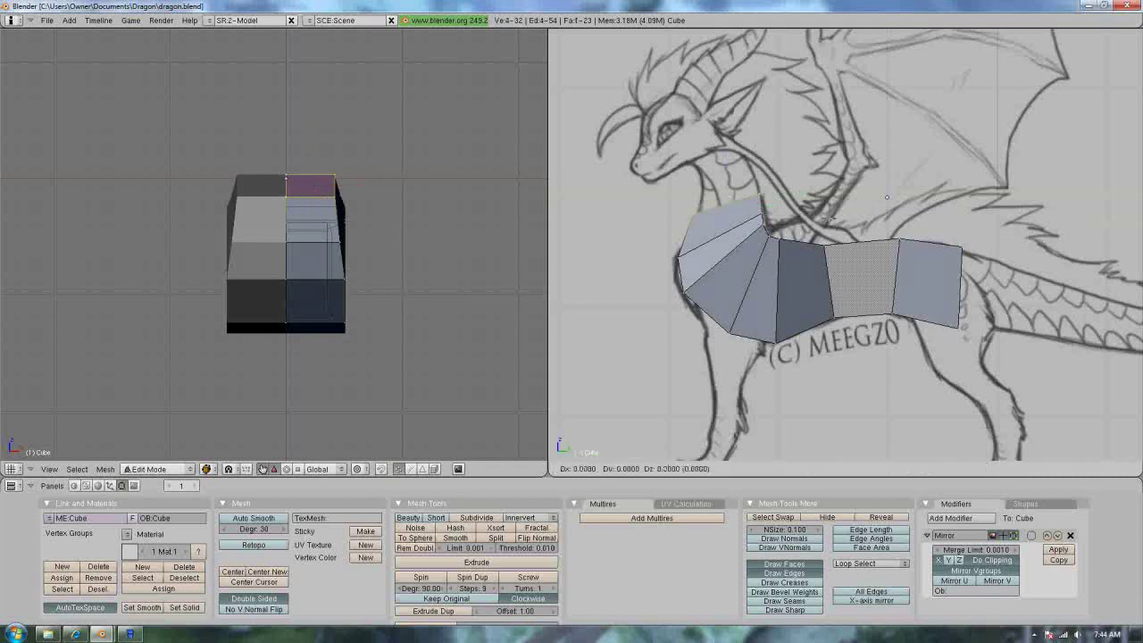
pyautogui.press('e')
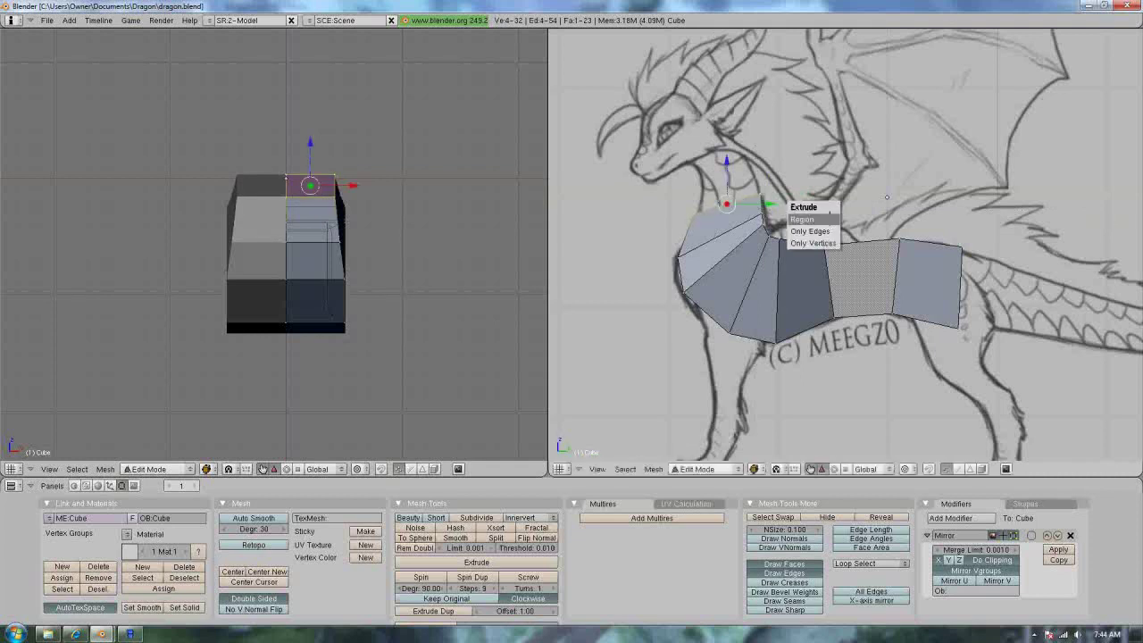
pyautogui.press('Return')
pyautogui.click(818, 179)
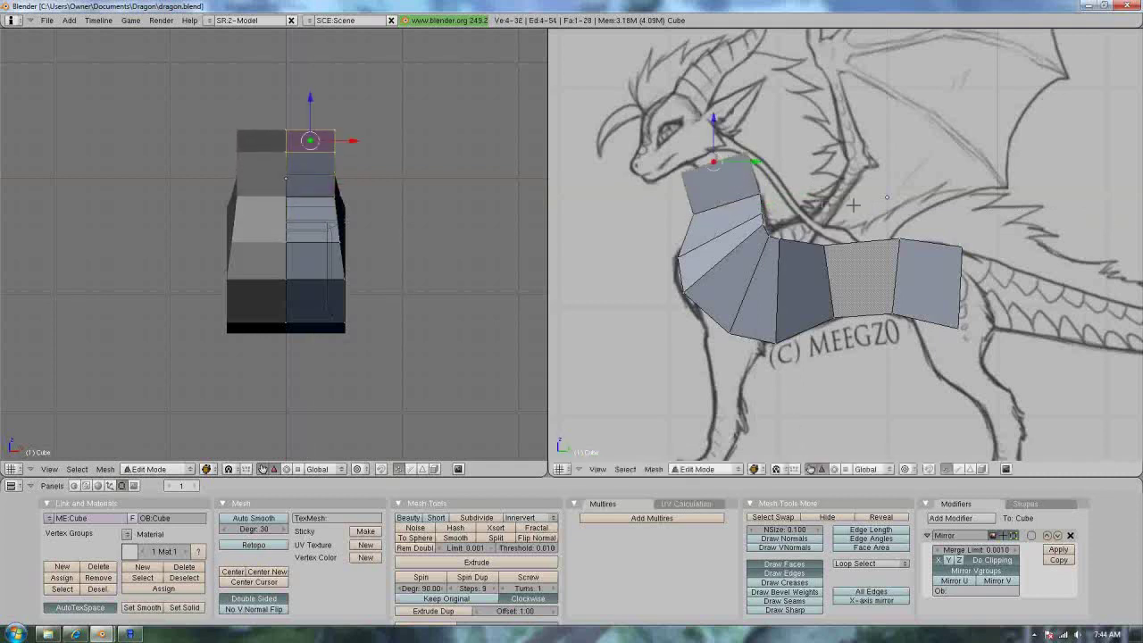
# Scale down the neck's new end face and move it back and slightly down to match the drawn neck.
pyautogui.press('s')
pyautogui.click(815, 198)
pyautogui.press('g')
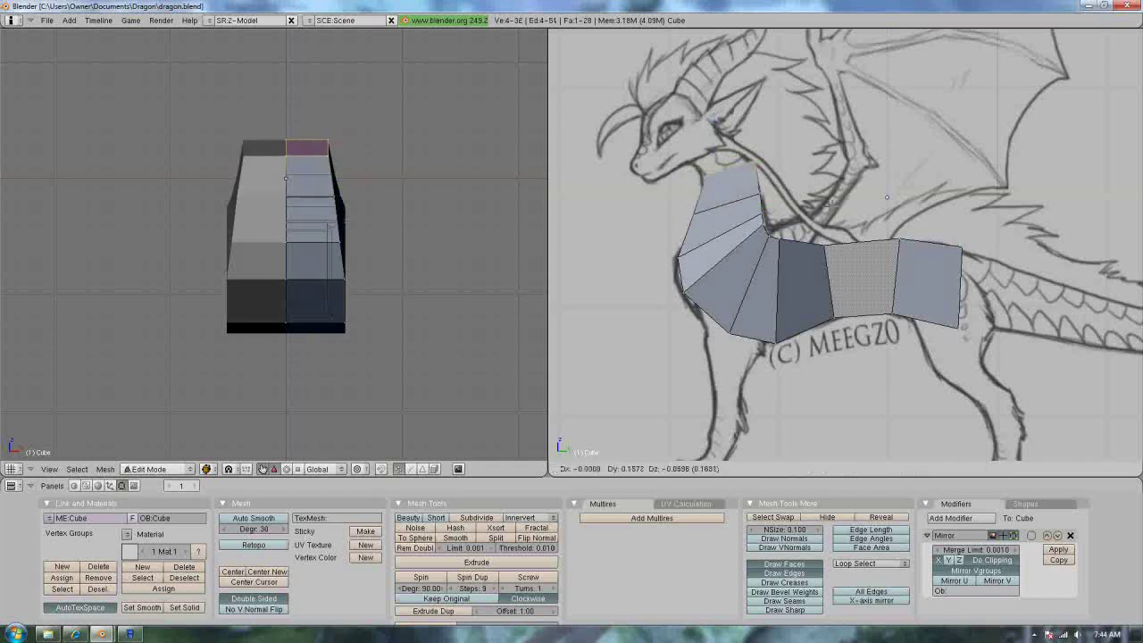
pyautogui.click(825, 209)
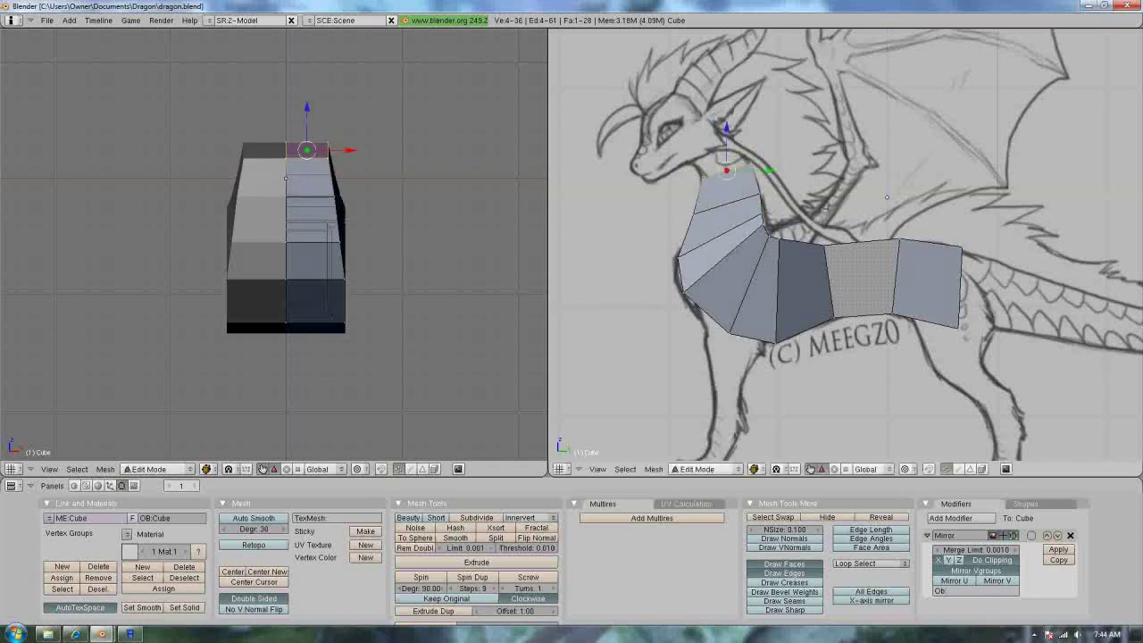
# Extrude the neck's end face as a region up to the back of the dragon's head.
pyautogui.press('e')
pyautogui.click(825, 208)
pyautogui.click(816, 180)
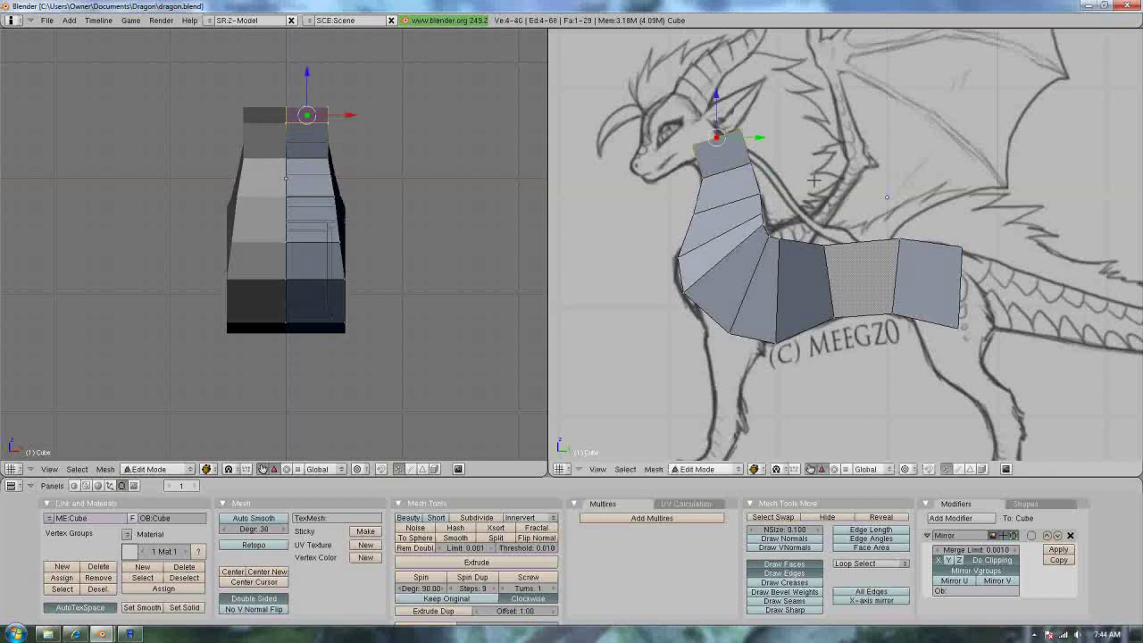
# Move the neck's end face slightly back and rotate it about -22.5° so it tilts toward the head.
pyautogui.press('g')
pyautogui.click(806, 147)
pyautogui.press('r')
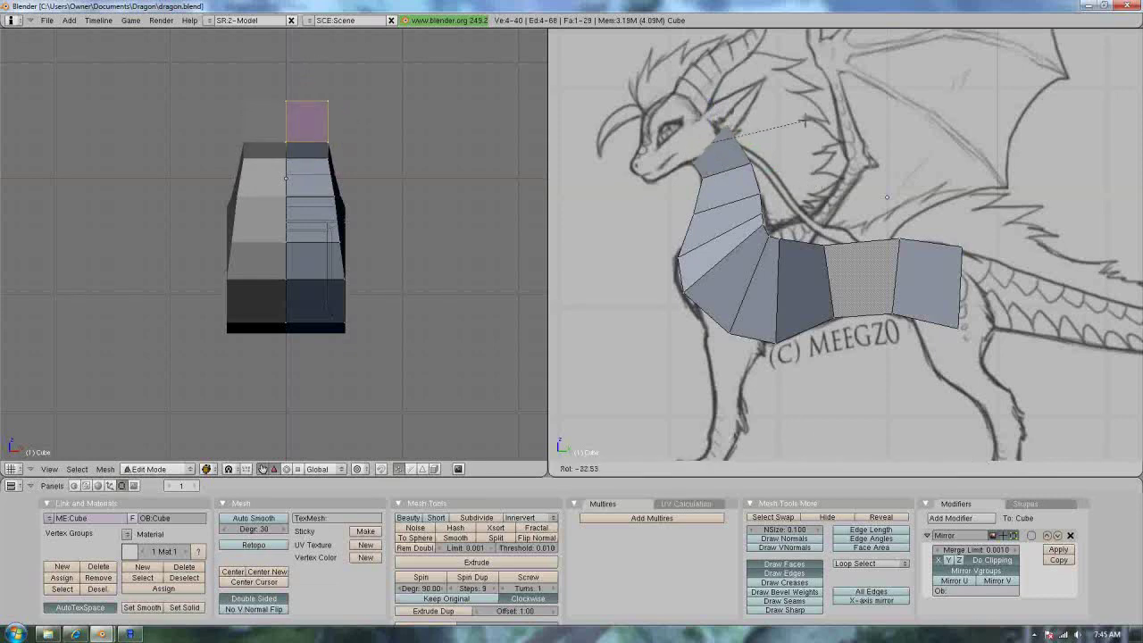
pyautogui.click(805, 123)
pyautogui.scroll(-4, 884, 224)
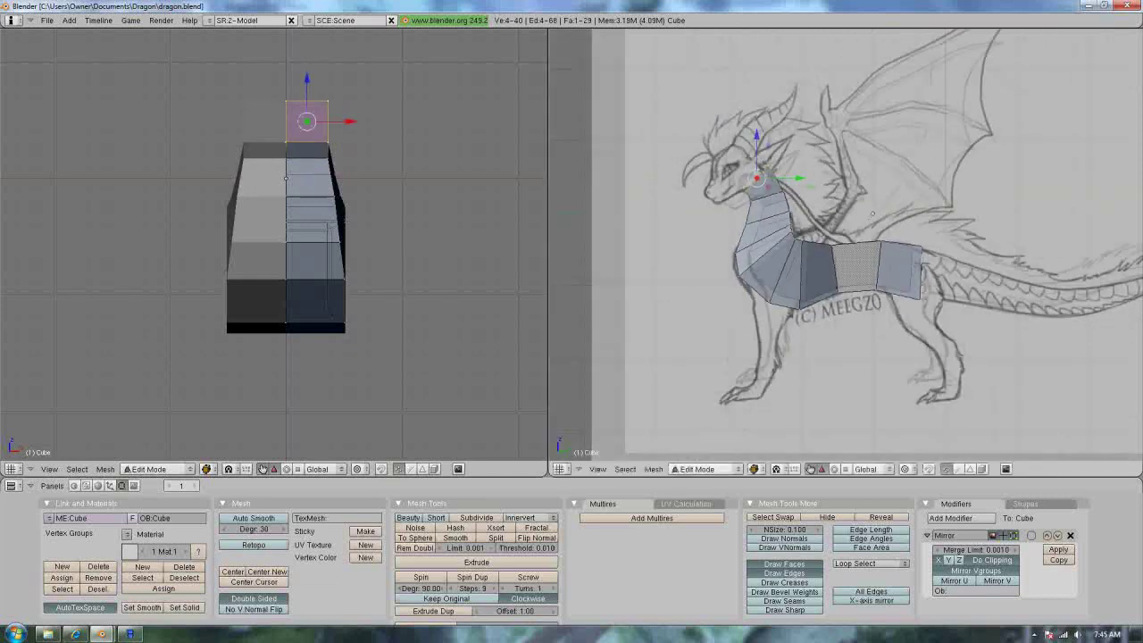
# Select only the body's rear face and extrude it as a region backward to the base of the drawn tail.
pyautogui.scroll(6, 912, 286)
pyautogui.scroll(-4, 913, 286)
pyautogui.keyDown('shift'); pyautogui.moveTo(913, 286); pyautogui.dragTo(736, 266, button='middle'); pyautogui.keyUp('shift')
pyautogui.press('a')
pyautogui.press('b')
pyautogui.moveTo(737, 219); pyautogui.dragTo(766, 302)
pyautogui.rightClick(773, 291)
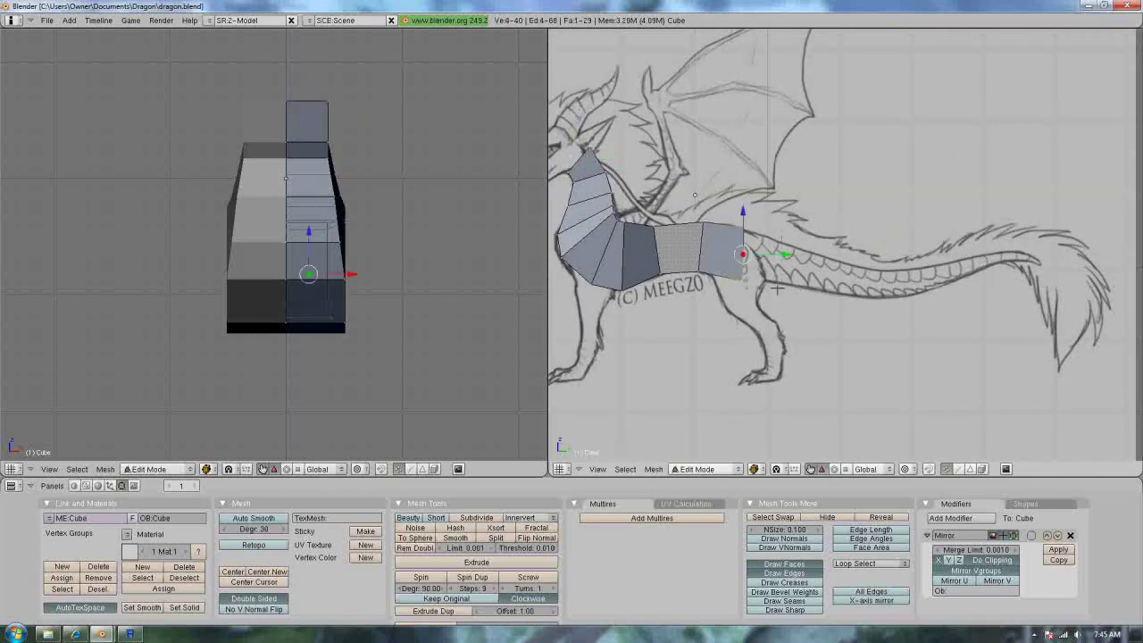
pyautogui.press('e')
pyautogui.click(833, 292)
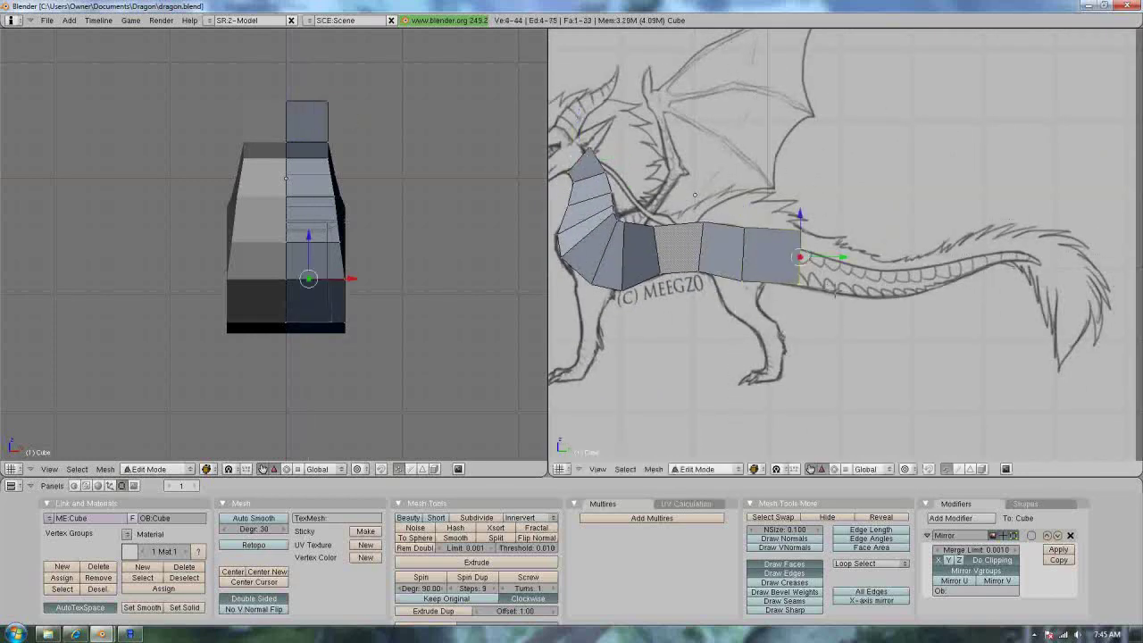
# Scale down the new rear end face and move it slightly down to match the drawn tail base.
pyautogui.press('s')
pyautogui.click(824, 288)
pyautogui.press('g')
pyautogui.click(823, 296)
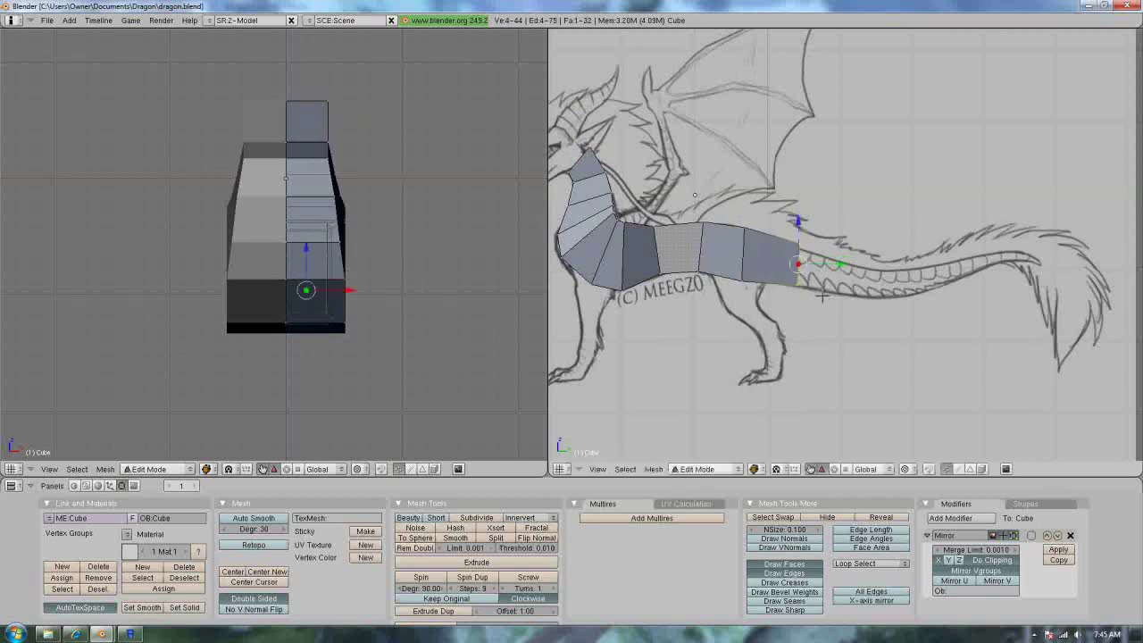
# Extrude the tail base's end face as a region backward and down along the tail, and scale the new end down.
pyautogui.press('e')
pyautogui.click(821, 298)
pyautogui.click(882, 317)
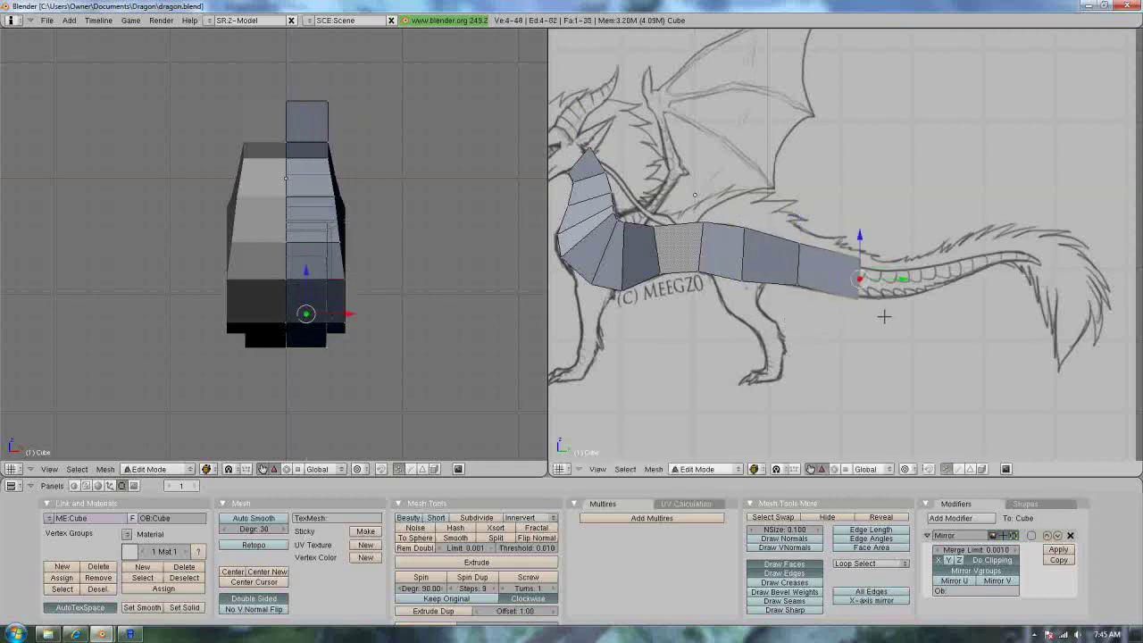
pyautogui.press('s')
pyautogui.click(864, 310)
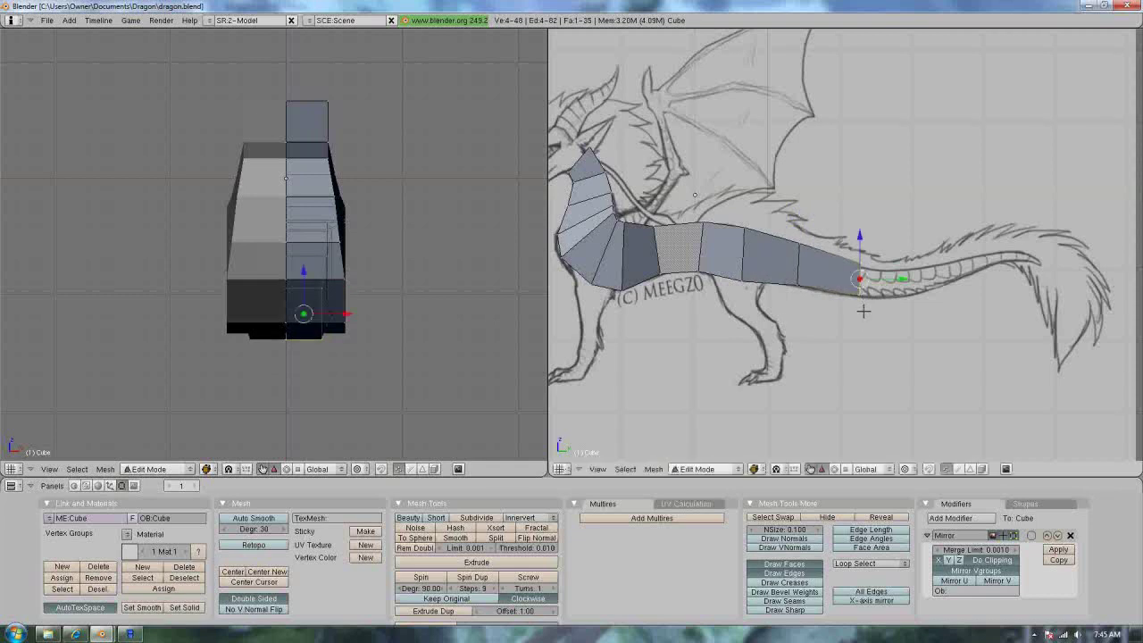
# Select the edge loop between the two new tail segments and move it slightly down.
pyautogui.press('a')
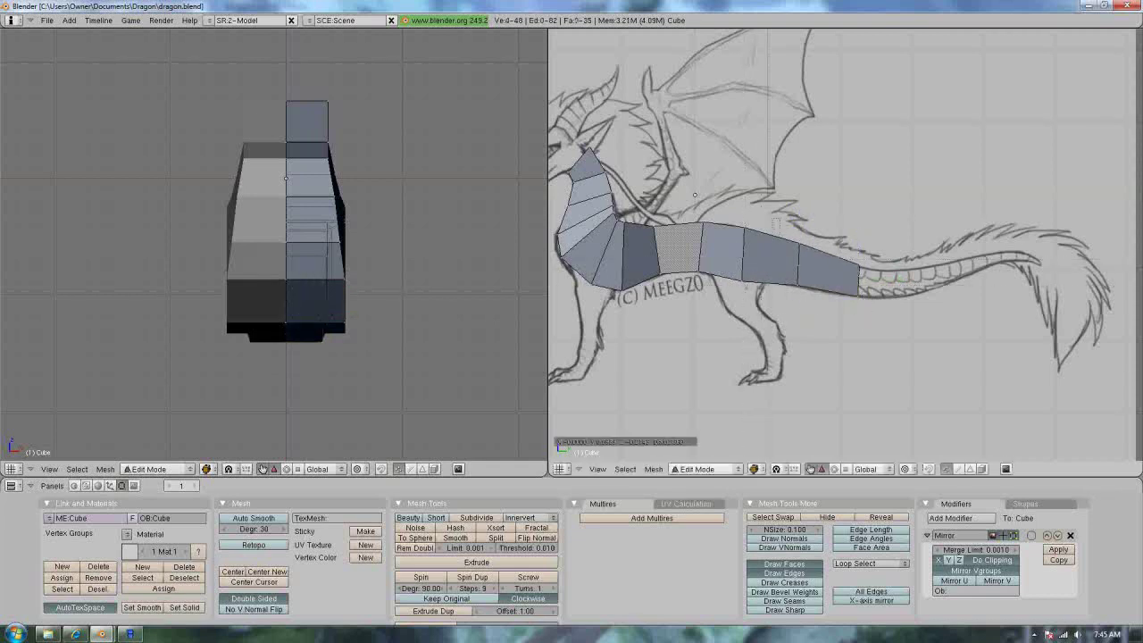
pyautogui.rightClick(820, 316)
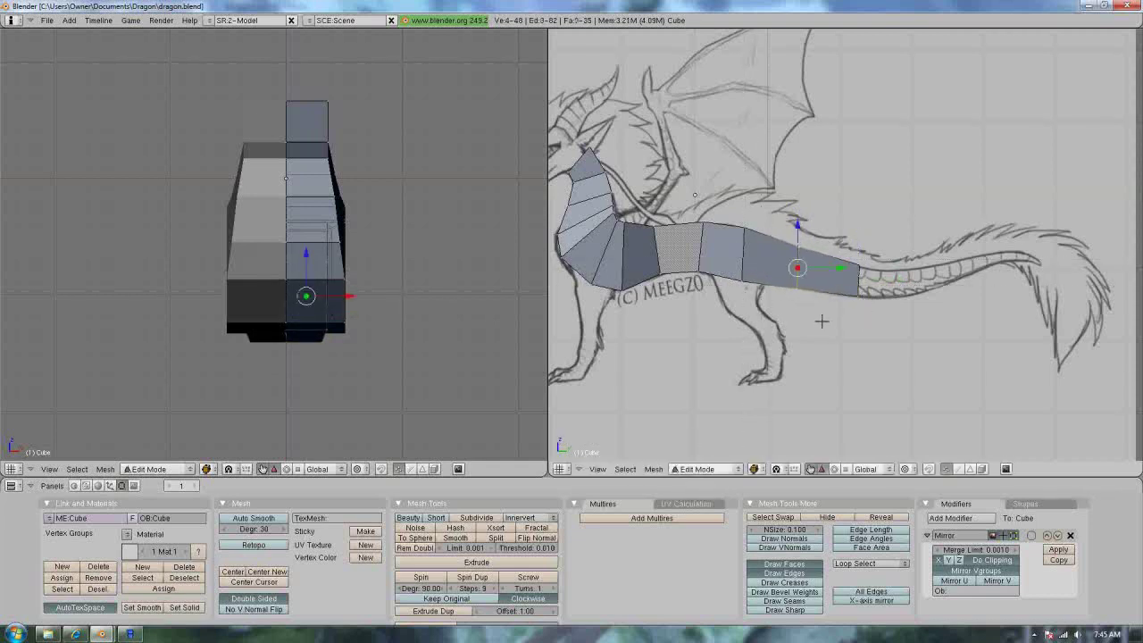
pyautogui.press('a')
# Switch the side view's draw type to Wireframe so the reference drawing shows through the mesh.
pyautogui.scroll(-1, 785, 228)
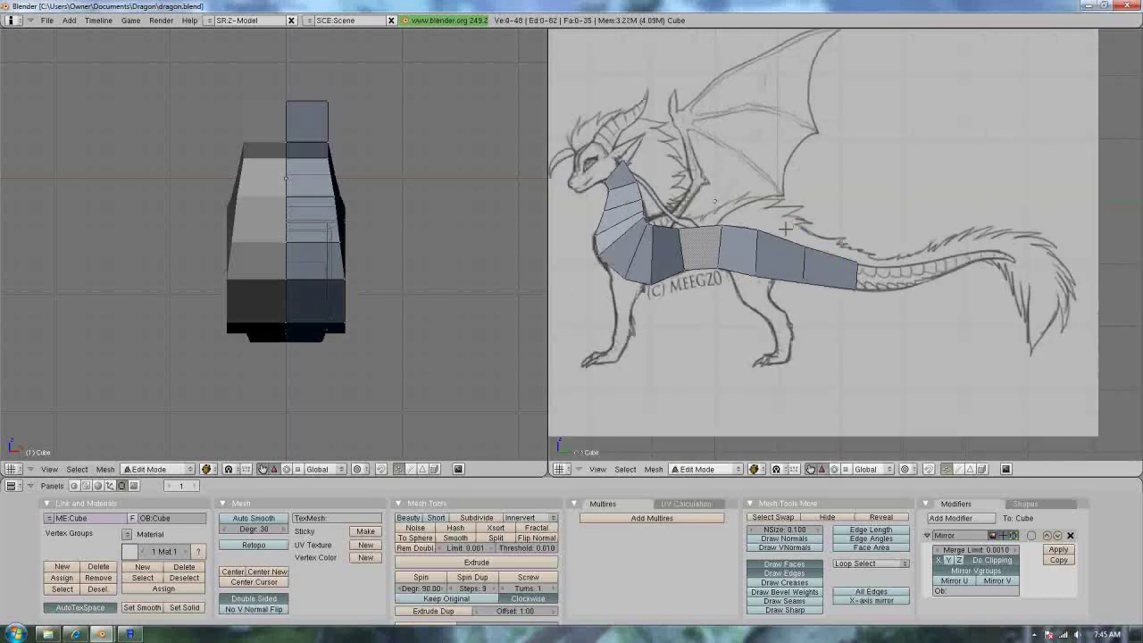
pyautogui.keyDown('shift'); pyautogui.moveTo(774, 306); pyautogui.dragTo(819, 313, button='middle'); pyautogui.keyUp('shift')
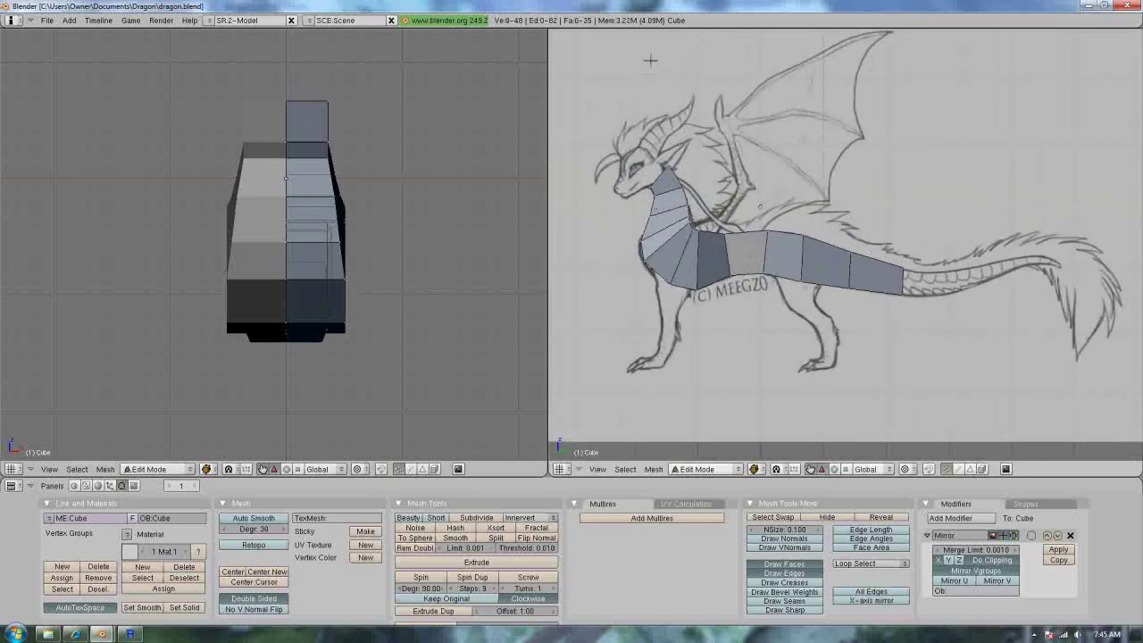
pyautogui.keyDown('shift'); pyautogui.moveTo(775, 130); pyautogui.dragTo(808, 112, button='middle'); pyautogui.keyUp('shift')
pyautogui.scroll(1, 810, 117)
pyautogui.click(705, 469)
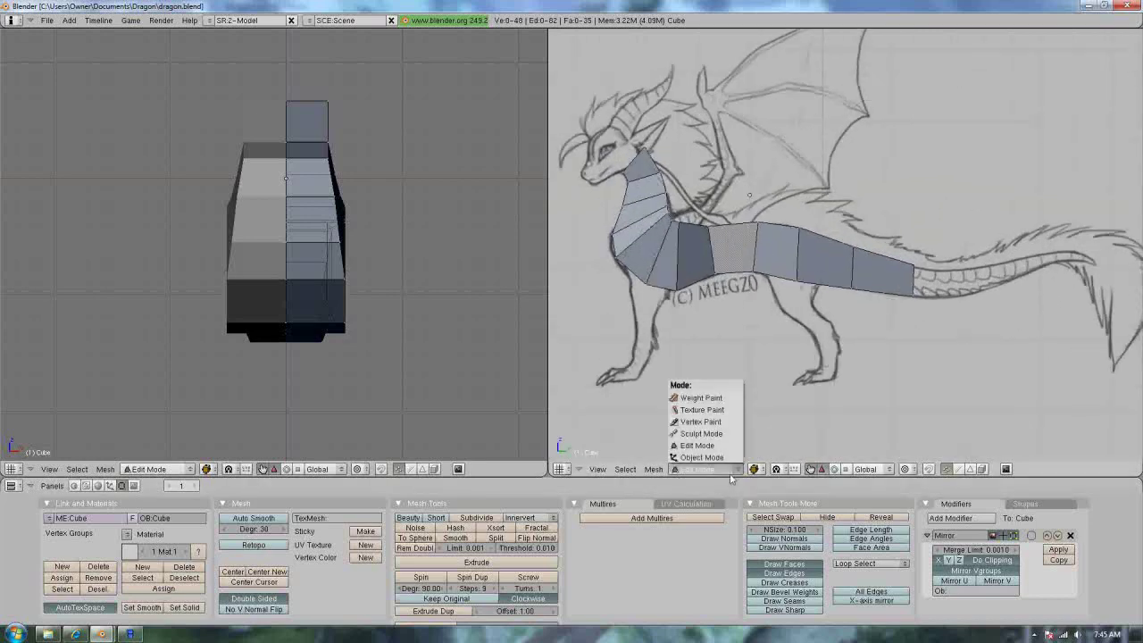
pyautogui.click(752, 470)
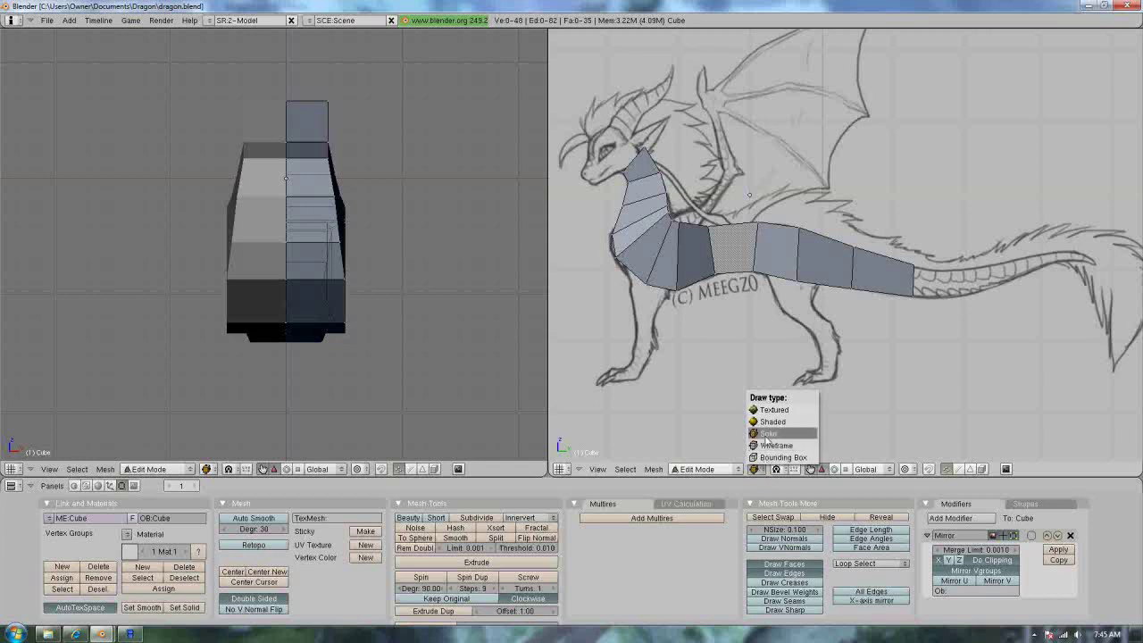
pyautogui.click(769, 445)
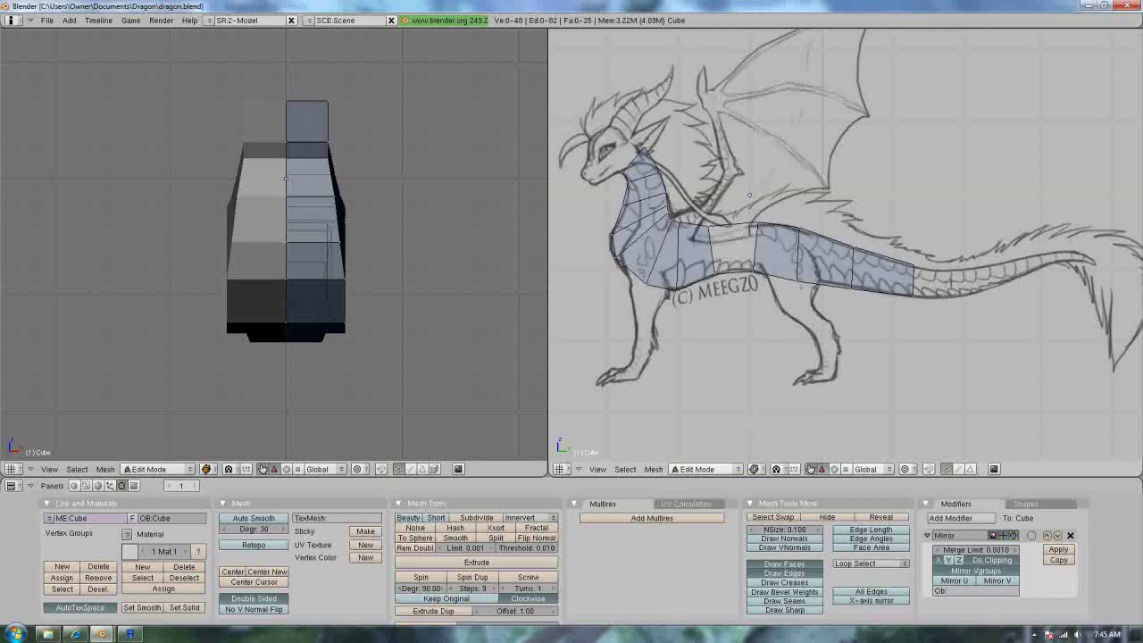
# Select the lower vertices of the loop between the two tail segments and nudge them onto the drawn underside.
pyautogui.keyDown('shift'); pyautogui.moveTo(749, 195); pyautogui.dragTo(608, 199, button='middle'); pyautogui.keyUp('shift')
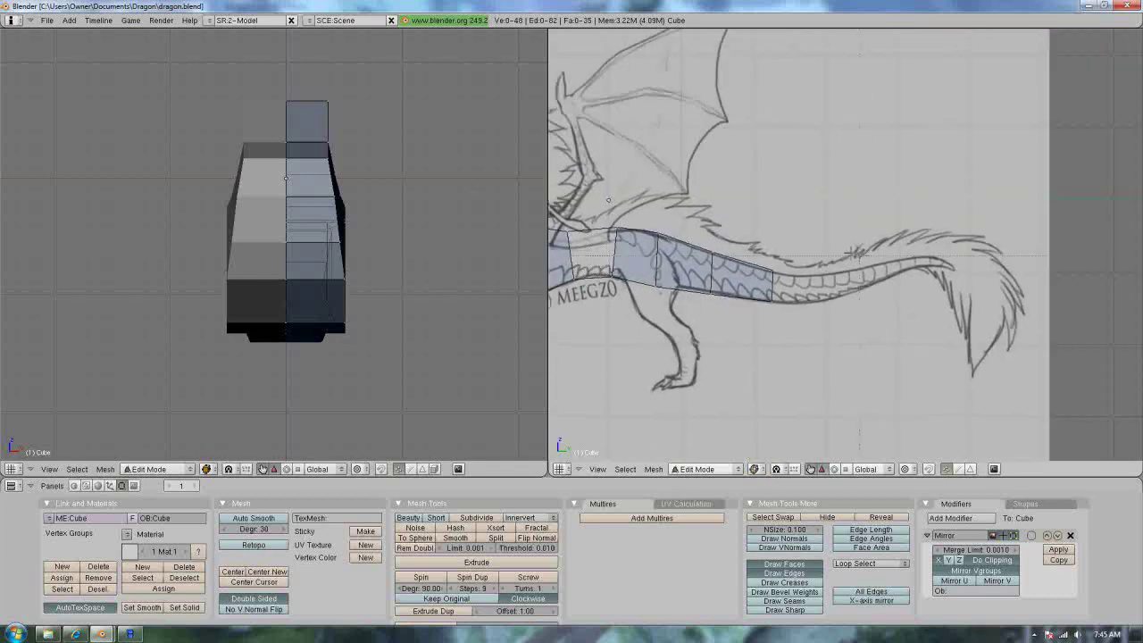
pyautogui.rightClick(728, 314)
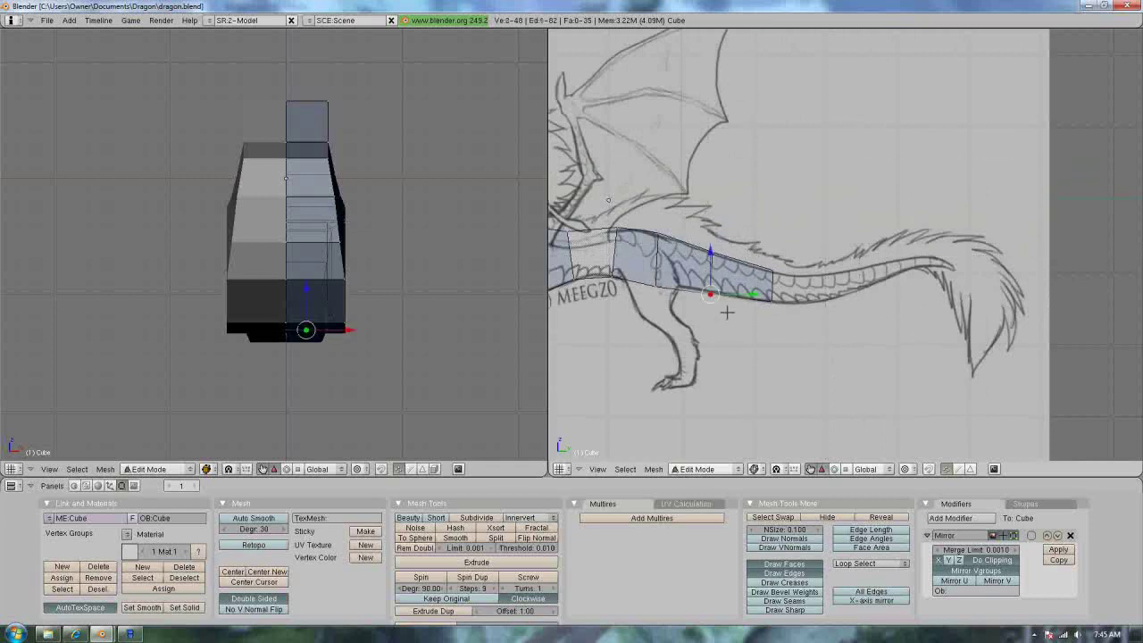
pyautogui.press('g')
pyautogui.click(725, 310)
pyautogui.press('a')
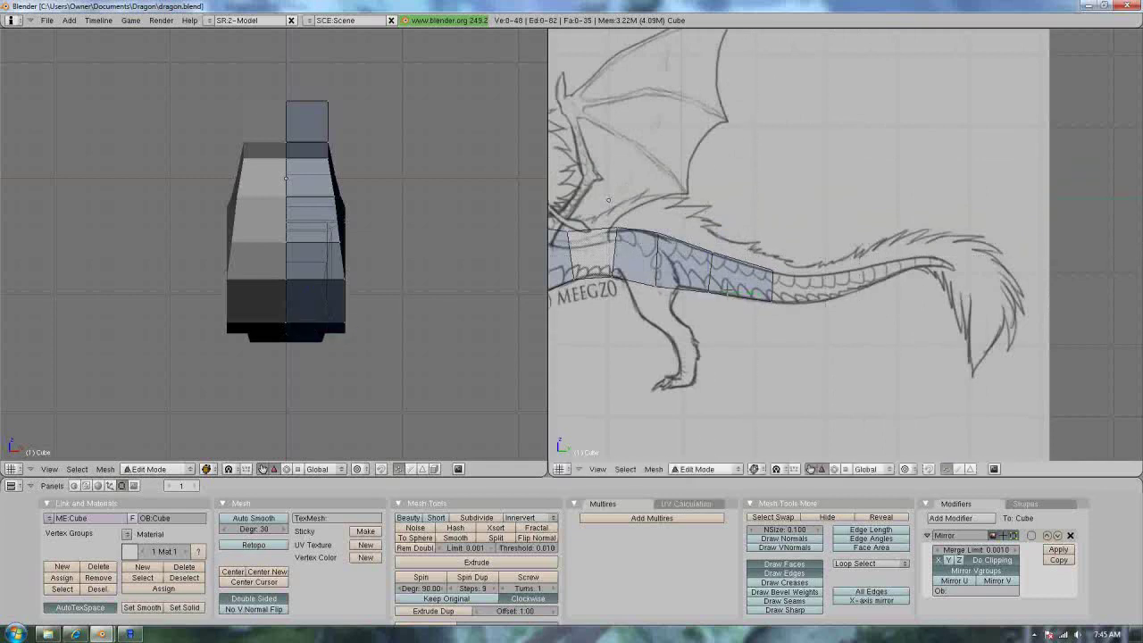
# Extrude the tail's end face as a region farther back, then scale and position the new end within the drawn tail outline.
pyautogui.rightClick(771, 273)
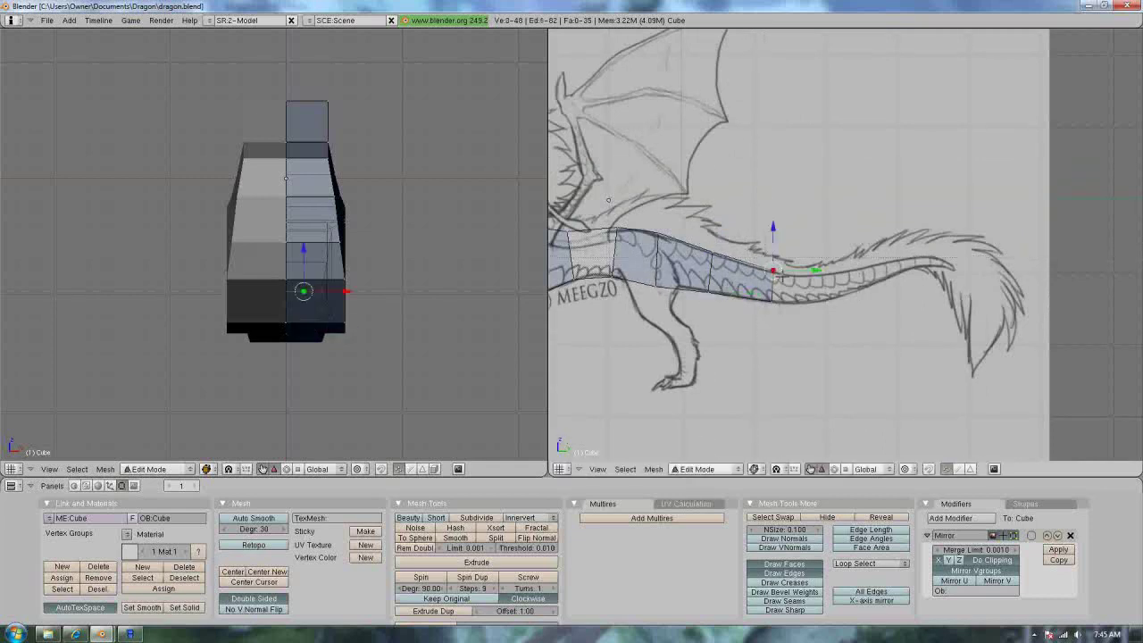
pyautogui.keyDown('shift'); pyautogui.rightClick(771, 299); pyautogui.keyUp('shift')
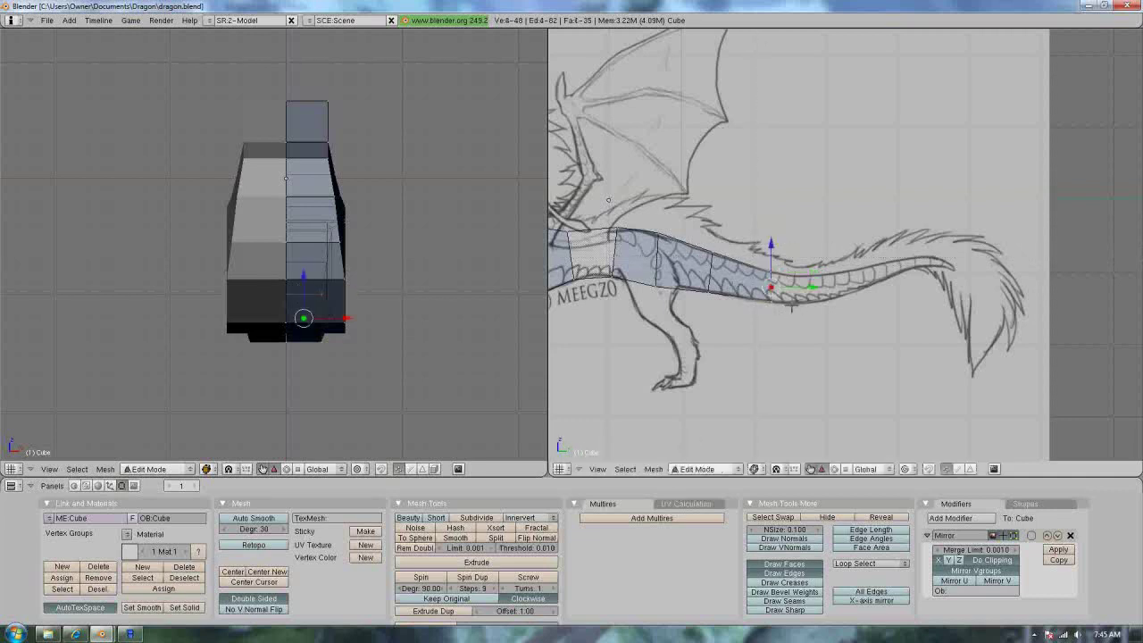
pyautogui.press('e')
pyautogui.click(795, 292)
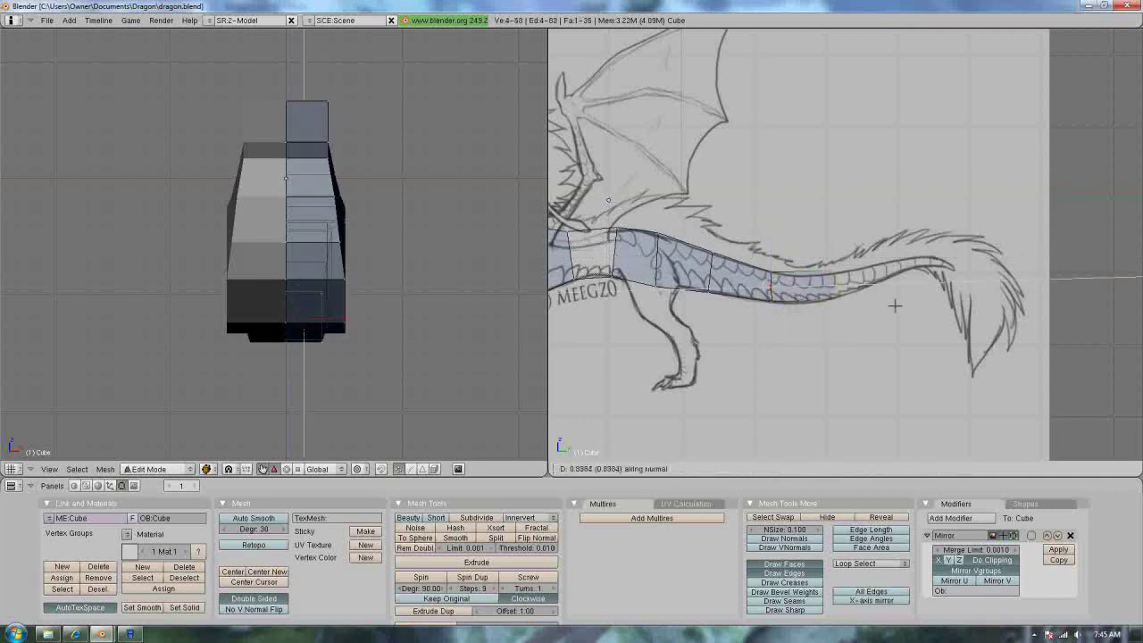
pyautogui.click(895, 306)
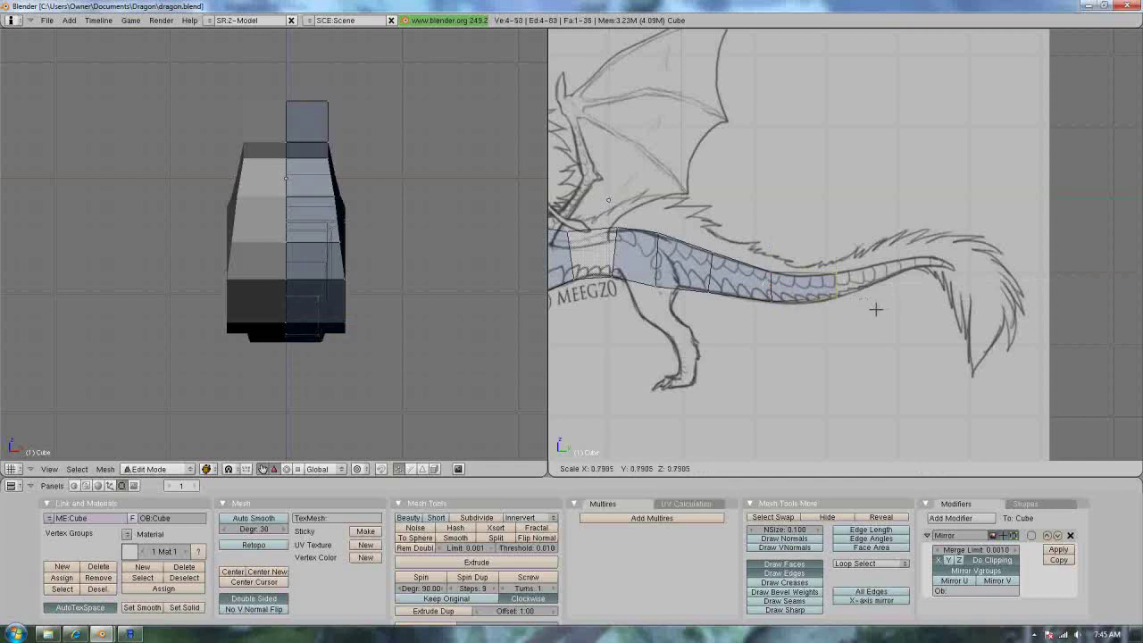
pyautogui.click(873, 309)
pyautogui.press('g')
pyautogui.click(864, 311)
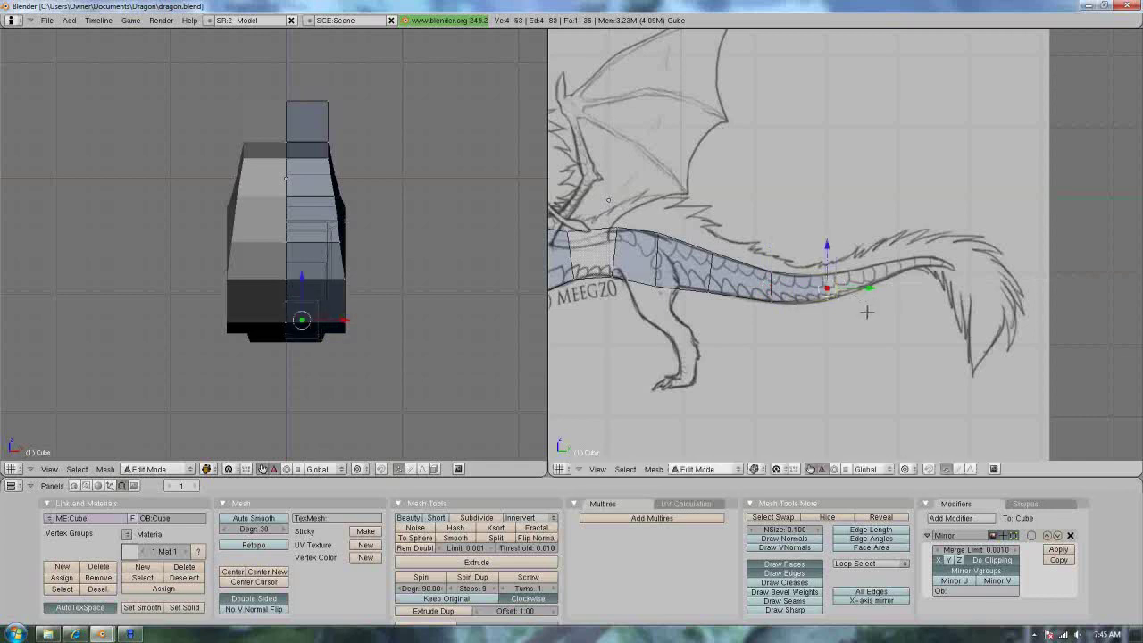
# Extrude the tail's end face back and up along the drawn curve, and scale the new end down to the outline.
pyautogui.press('e')
pyautogui.click(871, 300)
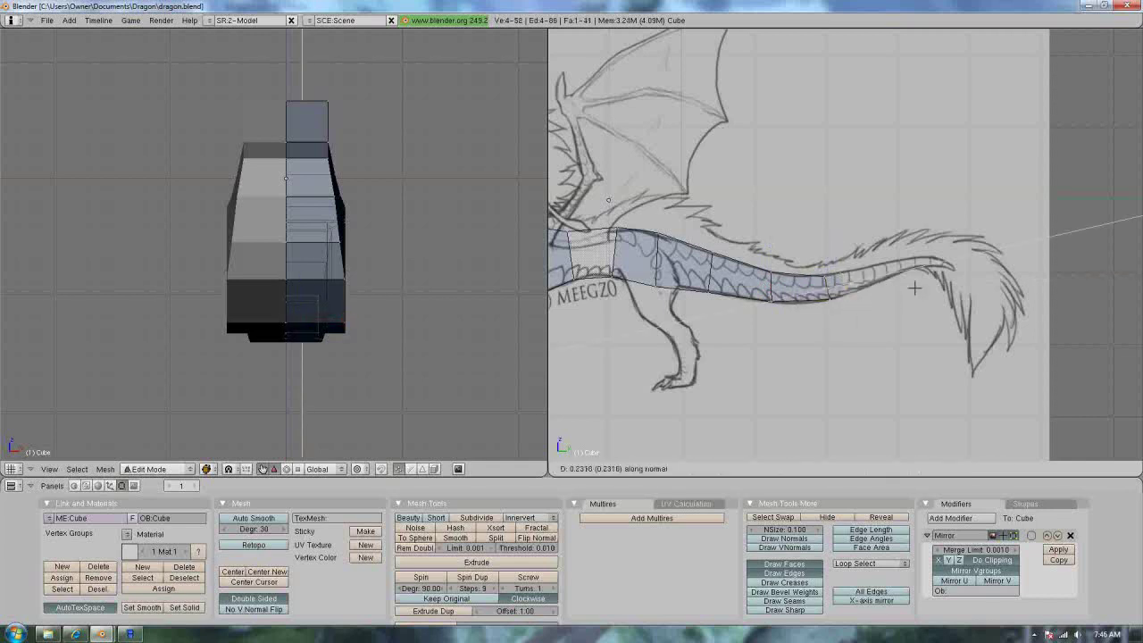
pyautogui.press('s')
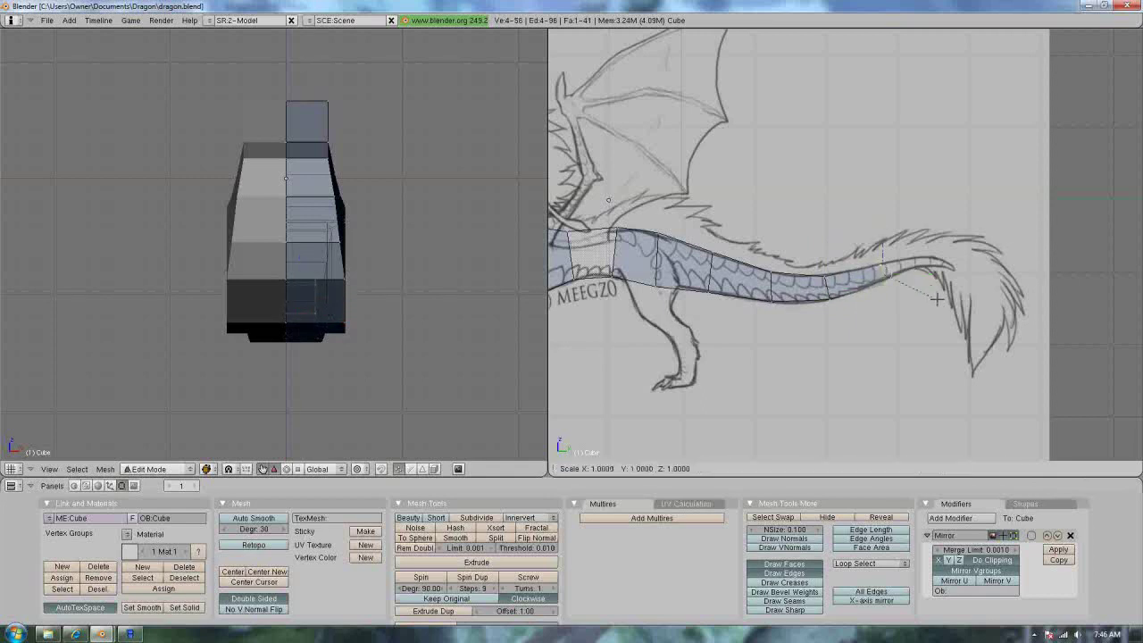
pyautogui.click(931, 295)
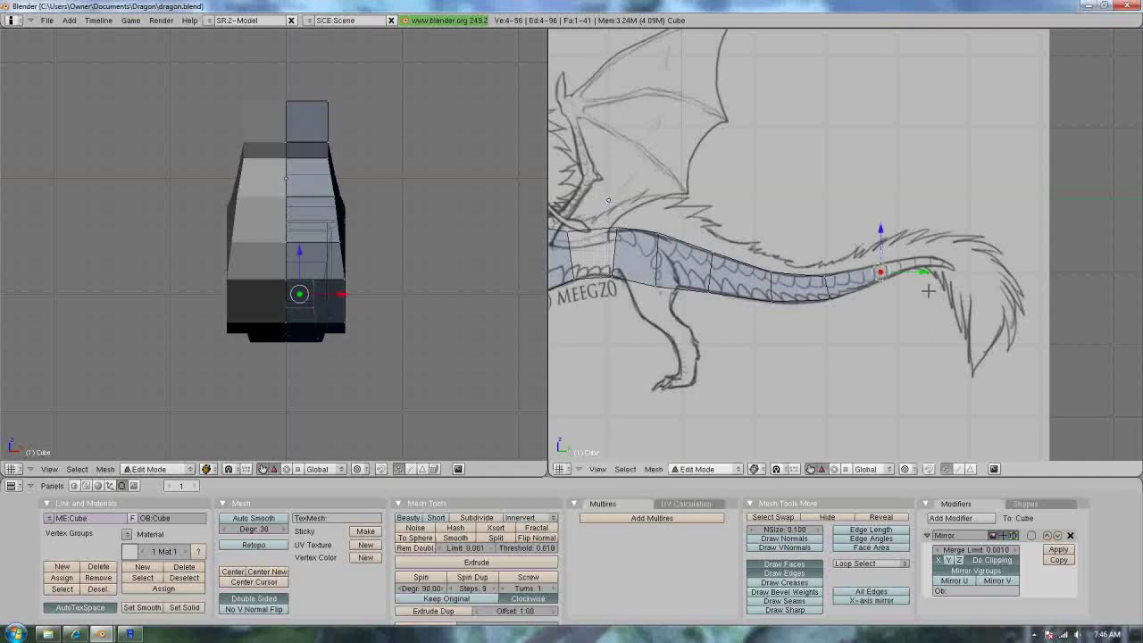
# Extrude another tail segment up to the crest near the tail tuft and shrink its end face to the drawn thickness.
pyautogui.press('e')
pyautogui.click(901, 292)
pyautogui.click(965, 284)
pyautogui.press('s')
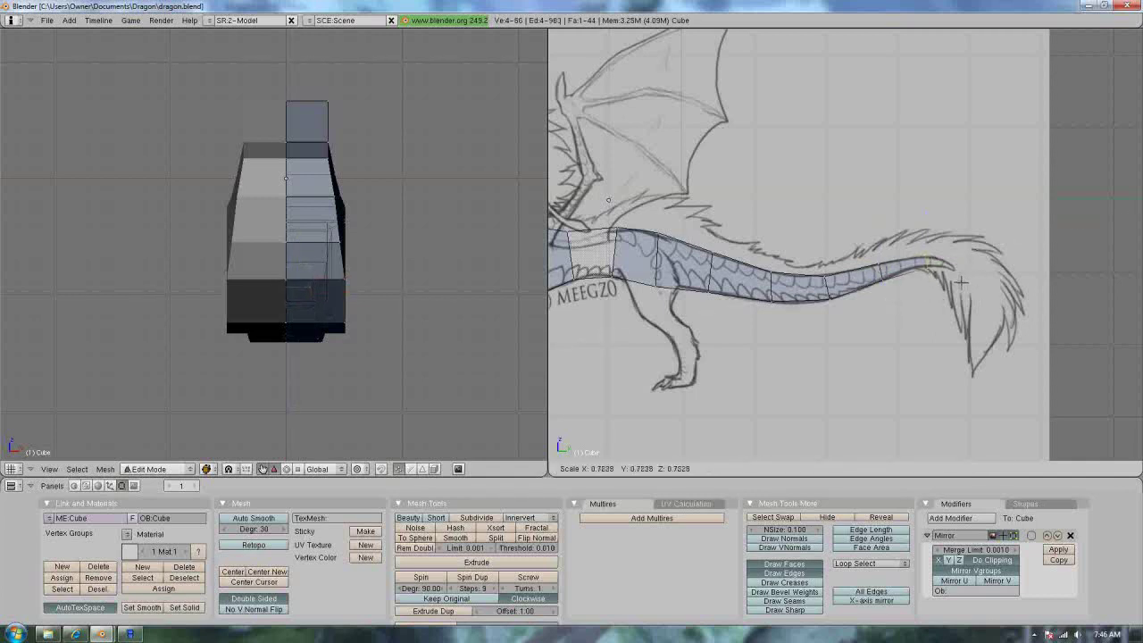
pyautogui.click(950, 278)
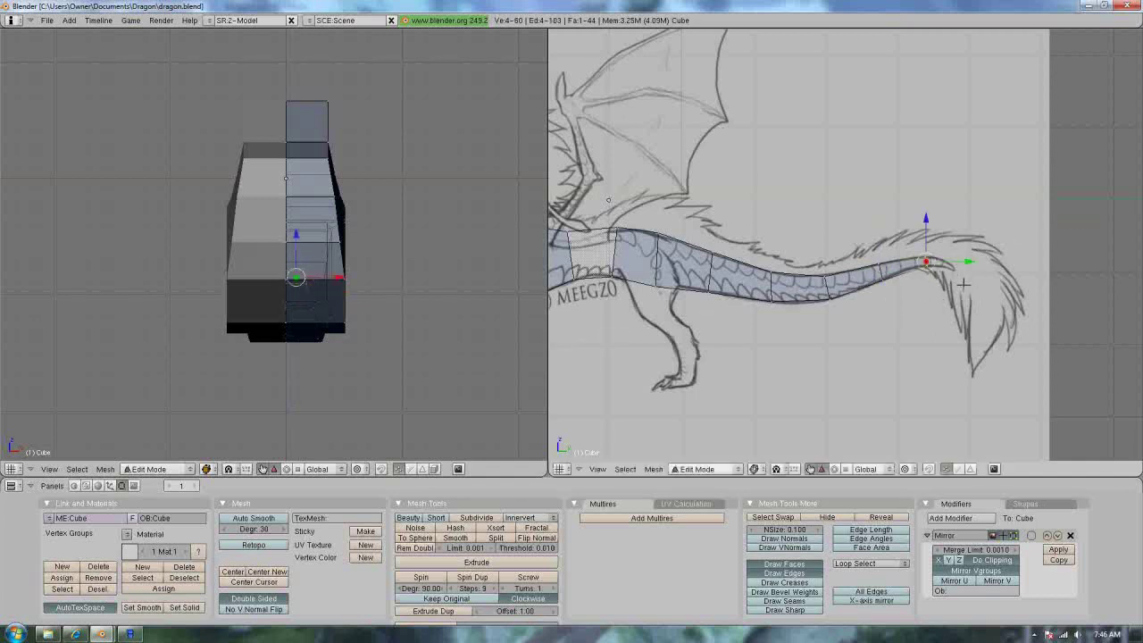
# Move the end face at the tail's crest slightly toward the body to align with the drawing.
pyautogui.press('g')
pyautogui.click(956, 284)
pyautogui.press('r')
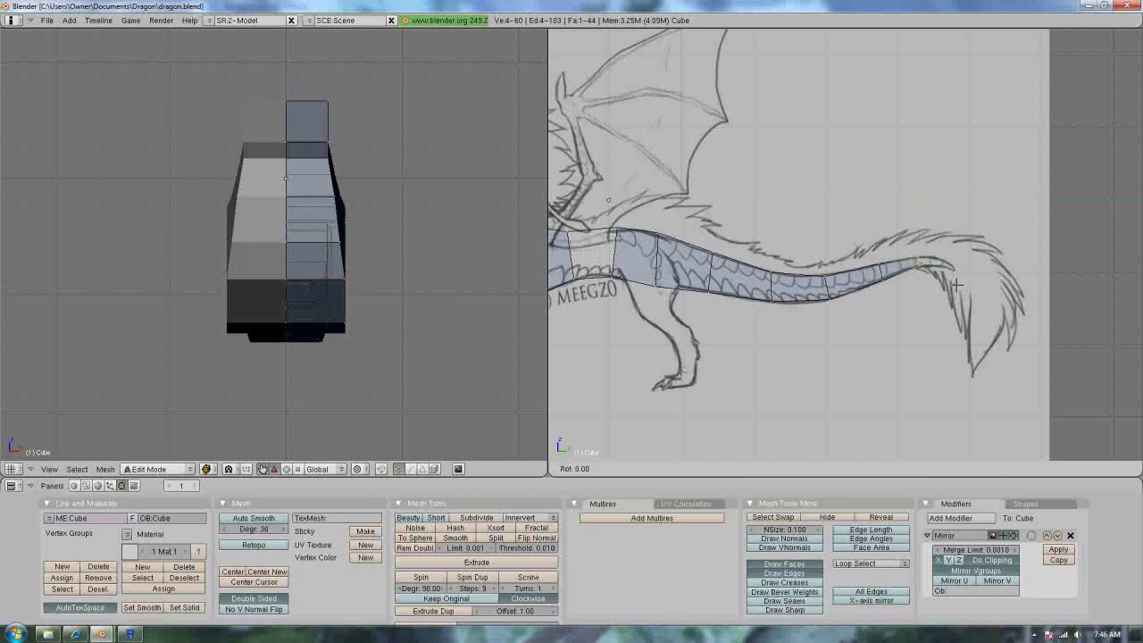
pyautogui.click(956, 285)
# Extrude the crest's end face as a region into the tail tuft and scale down the new end.
pyautogui.press('e')
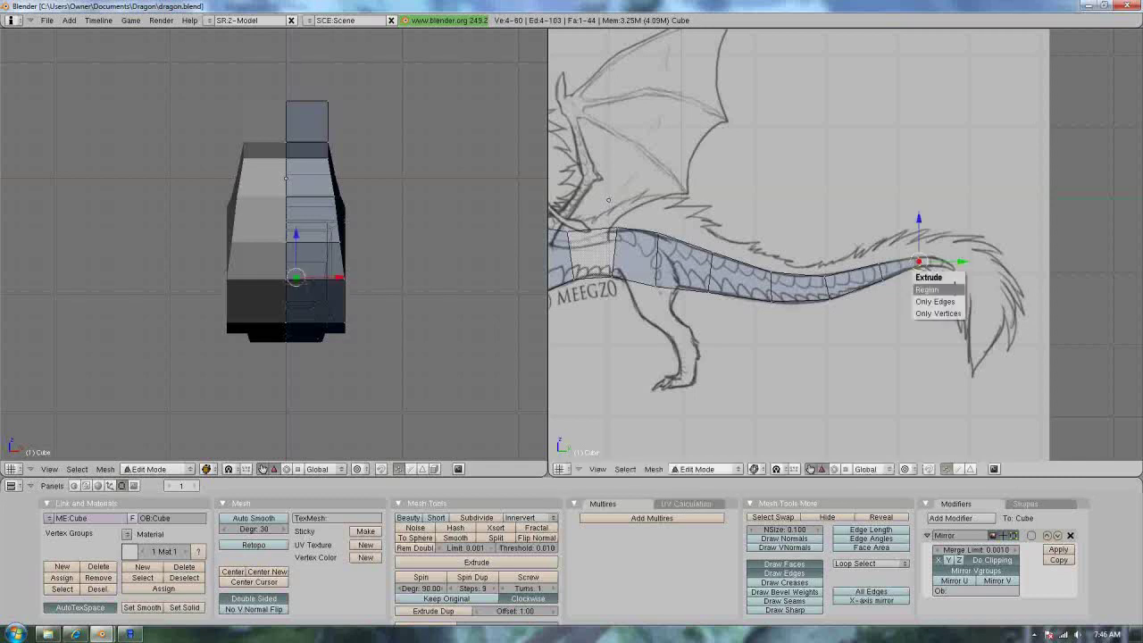
pyautogui.click(956, 284)
pyautogui.click(986, 287)
pyautogui.press('s')
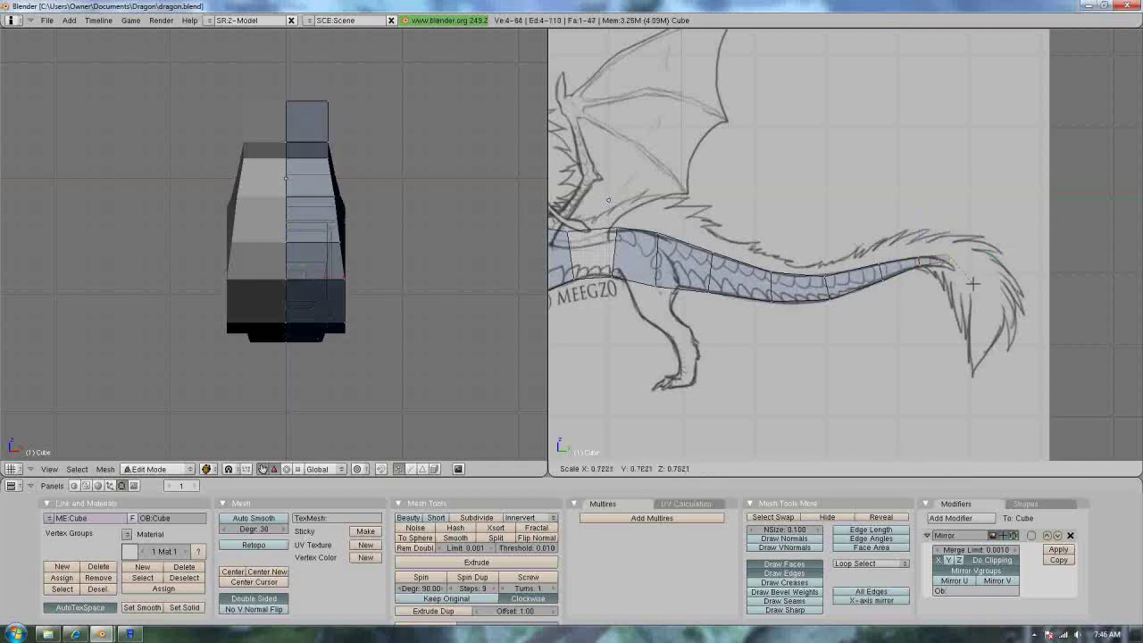
pyautogui.click(973, 284)
# Move the end face inside the tuft slightly down and rotate it to follow the tail's downward curve.
pyautogui.press('g')
pyautogui.press('r')
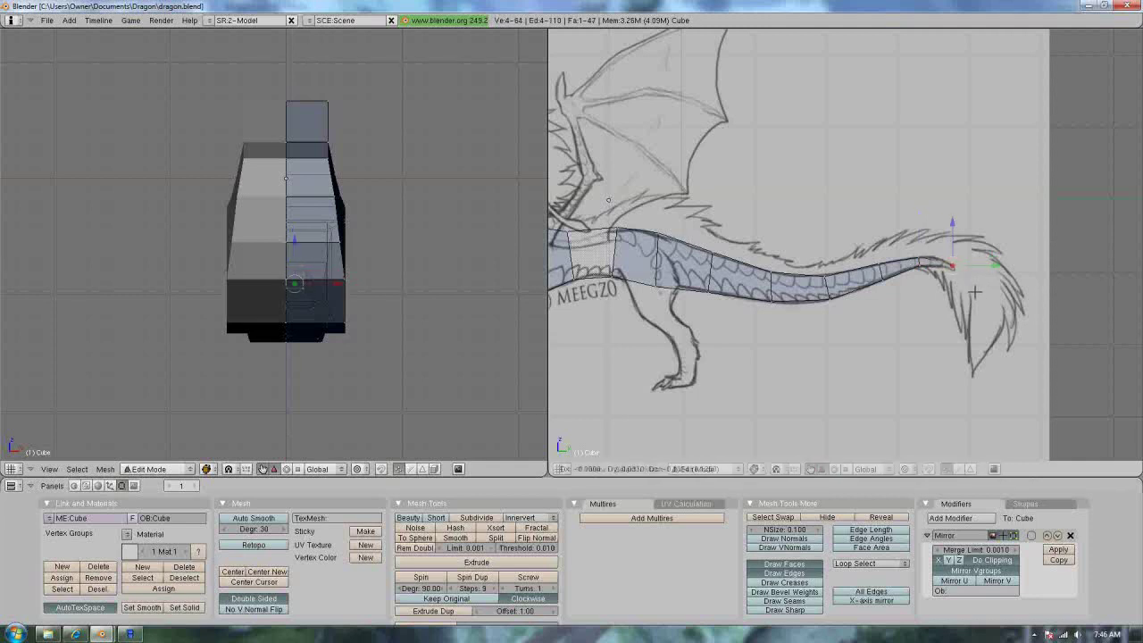
pyautogui.click(1017, 296)
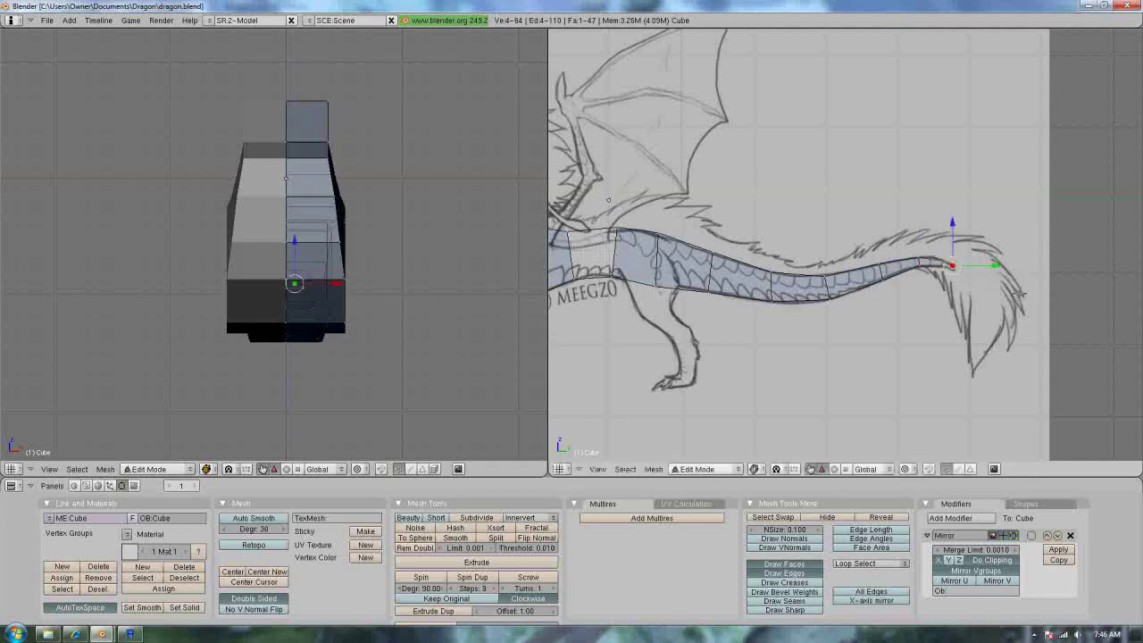
pyautogui.moveTo(998, 267); pyautogui.dragTo(994, 265)
pyautogui.click(991, 265)
# Extrude a short final segment at the tail tip, shrink its end face and move it slightly down.
pyautogui.press('e')
pyautogui.click(993, 267)
pyautogui.click(1000, 269)
pyautogui.press('s')
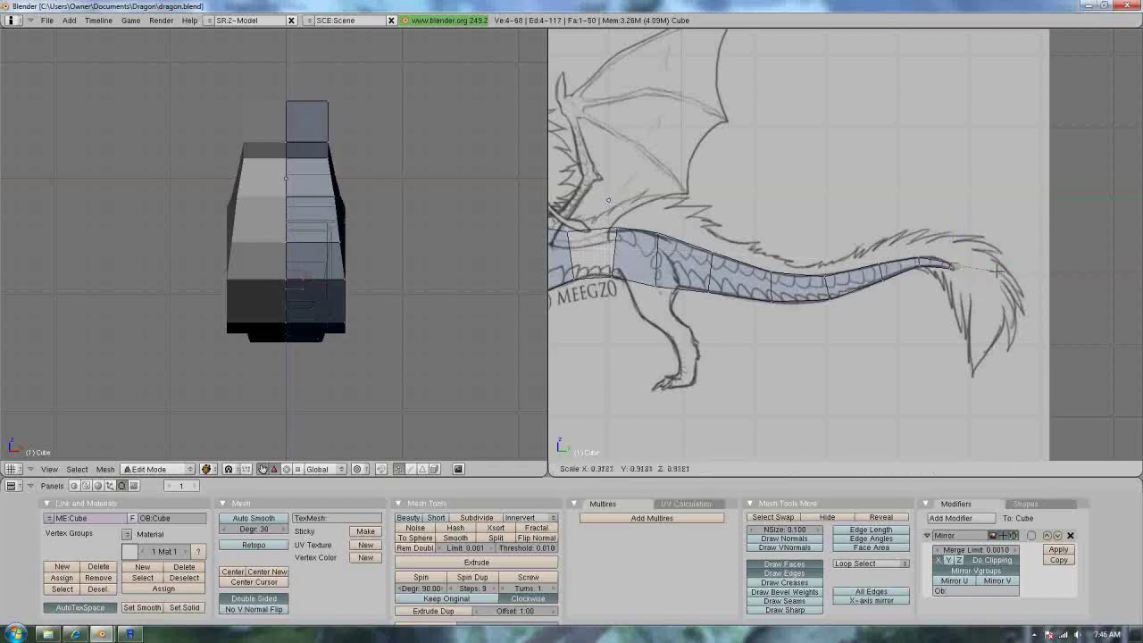
pyautogui.click(984, 271)
pyautogui.press('g')
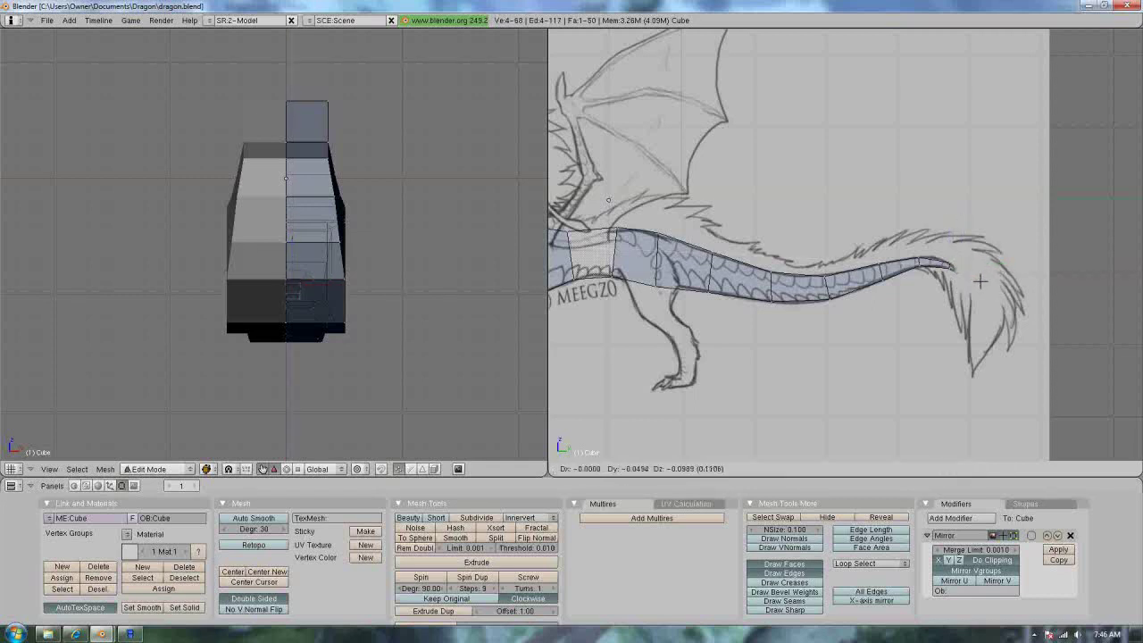
pyautogui.click(979, 281)
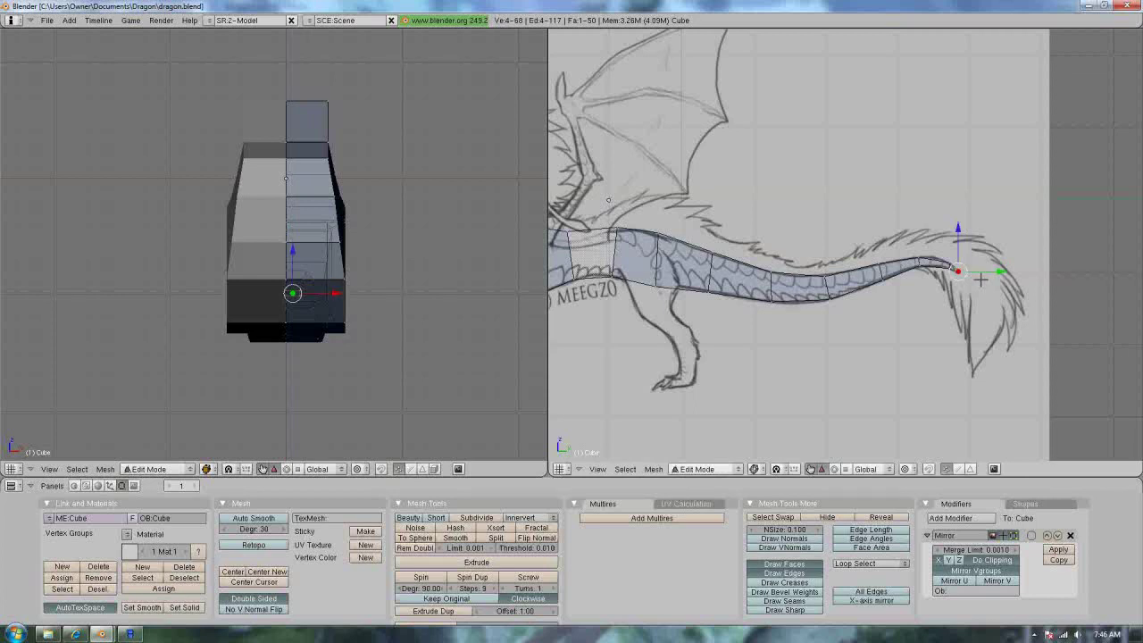
# Merge the tail tip's end vertices at their center to close the tail in a point.
pyautogui.hotkey('alt', 'm')
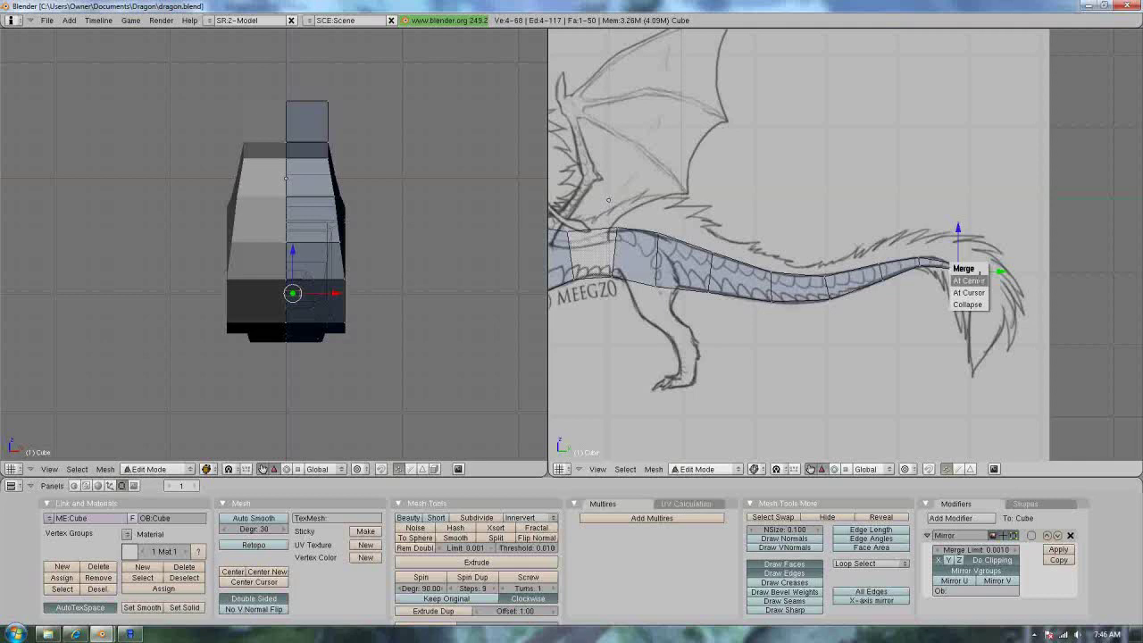
pyautogui.click(970, 280)
pyautogui.scroll(3, 846, 245)
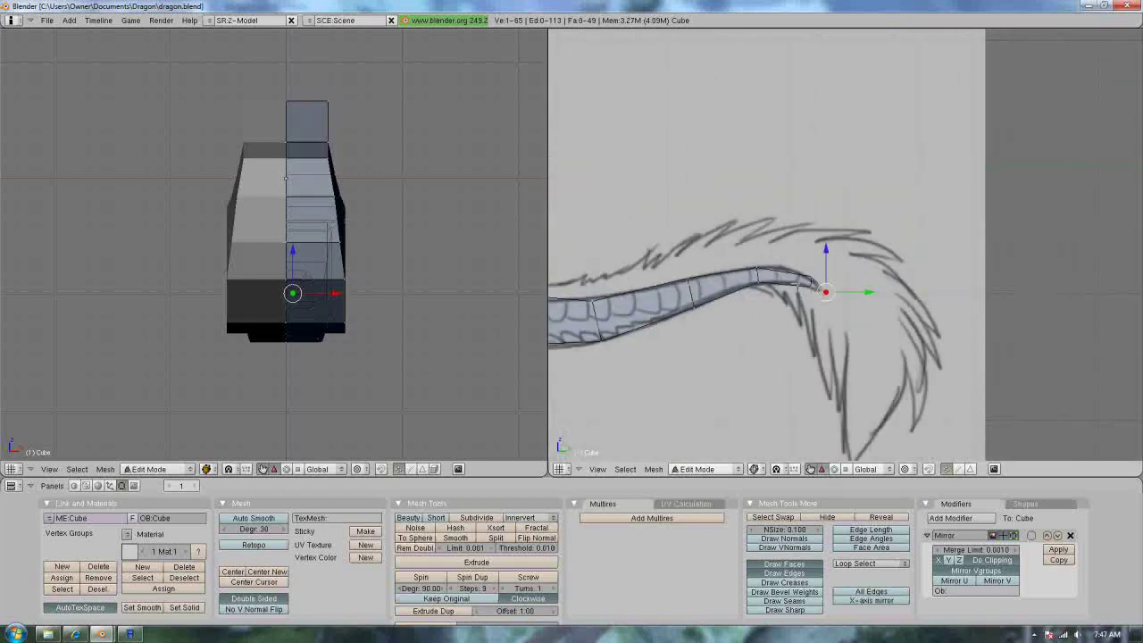
# Deselect all vertices and save the model over the existing dragon.blend file.
pyautogui.scroll(5, 849, 351)
pyautogui.keyDown('shift'); pyautogui.moveTo(849, 351); pyautogui.dragTo(791, 426, button='middle'); pyautogui.keyUp('shift')
pyautogui.press('KP_3')
pyautogui.press('KP_1')
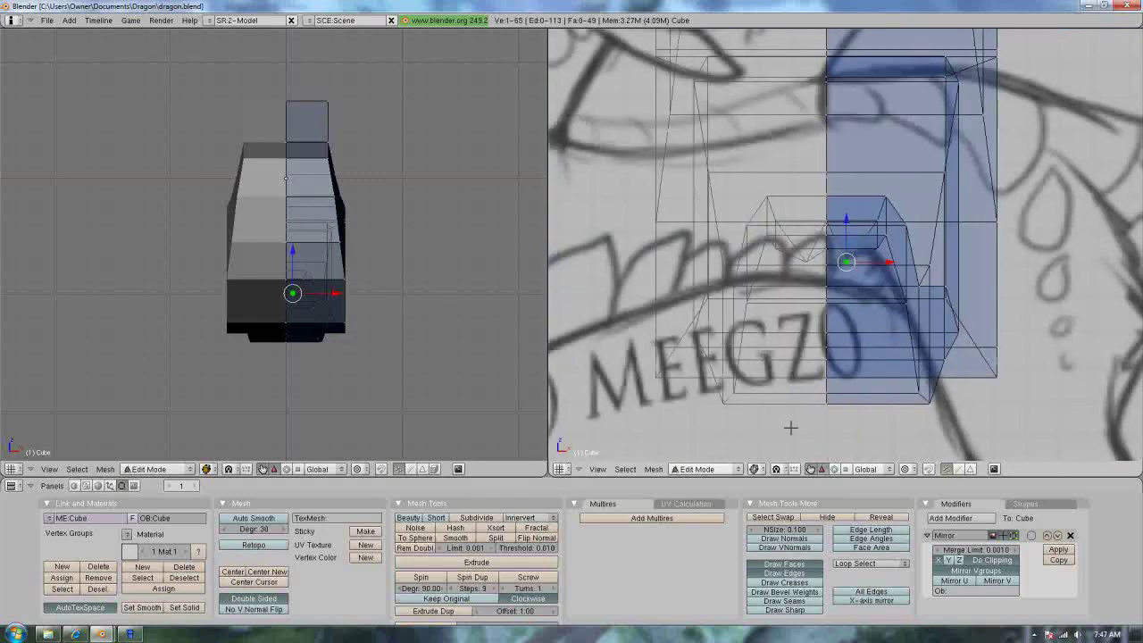
pyautogui.press('KP_3')
pyautogui.press('a')
pyautogui.scroll(-3, 792, 281)
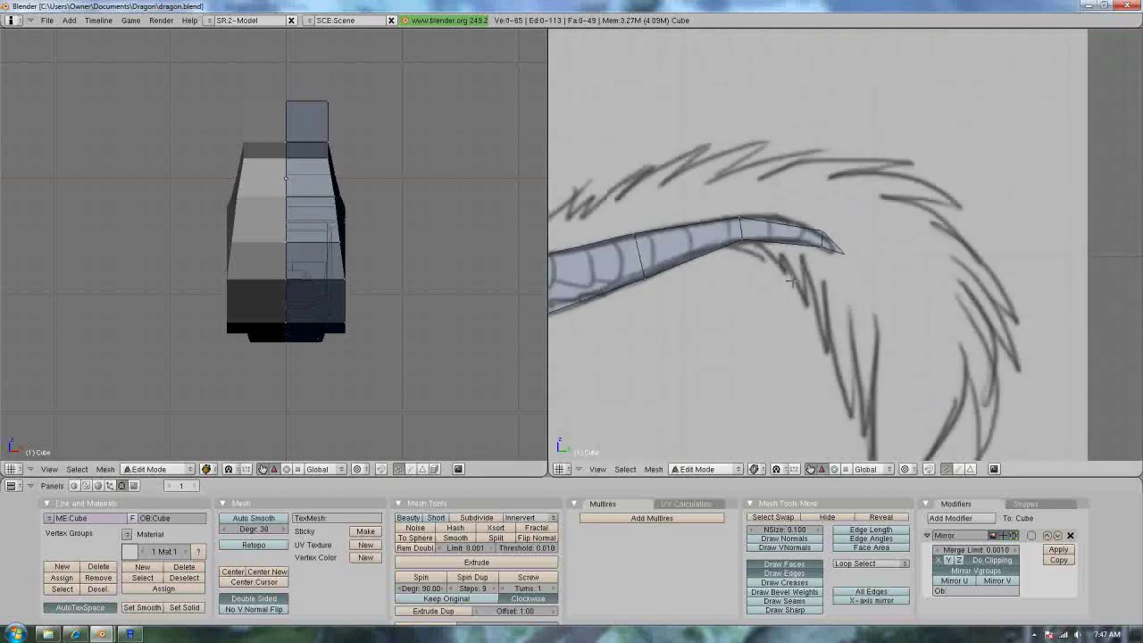
pyautogui.scroll(-5, 791, 282)
pyautogui.hotkey('ctrl', 'w')
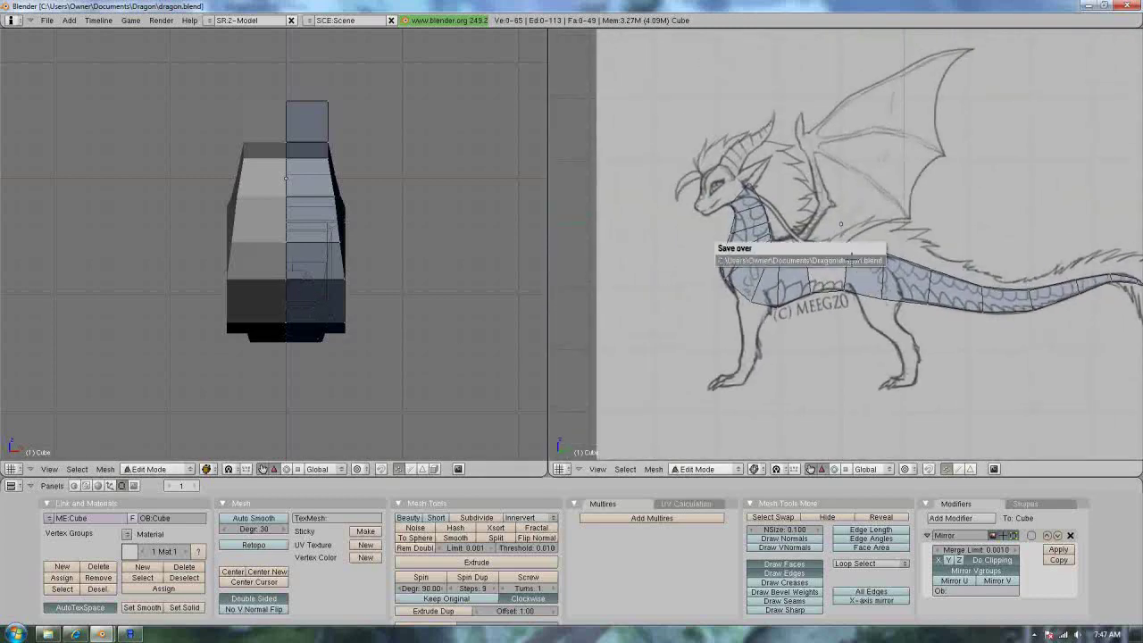
pyautogui.click(851, 260)
pyautogui.keyDown('shift'); pyautogui.moveTo(1023, 315); pyautogui.dragTo(981, 339, button='middle'); pyautogui.keyUp('shift')
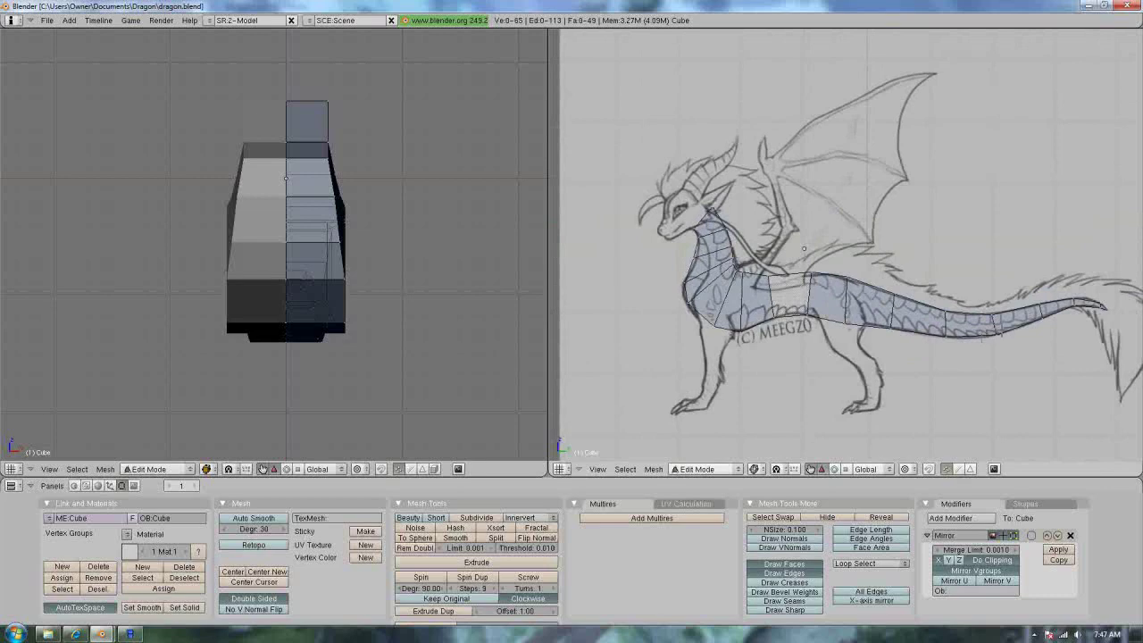
# In top view, move the tail's tip vertex sideways along X onto the mirror centre line.
pyautogui.moveTo(384, 210); pyautogui.dragTo(142, 198, button='middle')
pyautogui.scroll(-4, 142, 198)
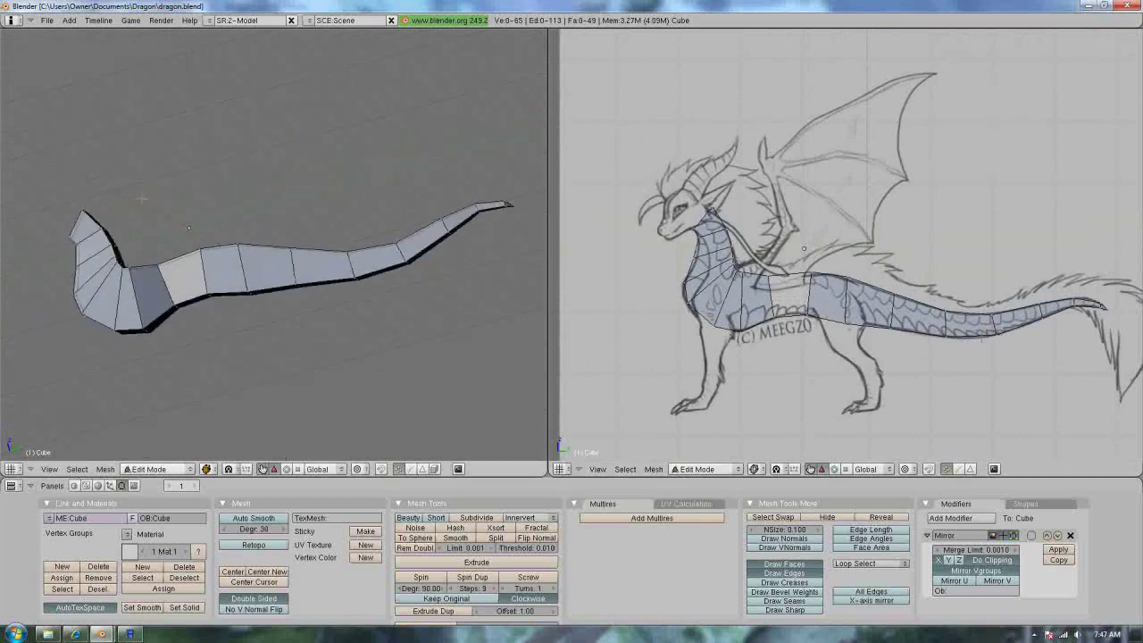
pyautogui.moveTo(188, 227); pyautogui.dragTo(222, 200, button='middle')
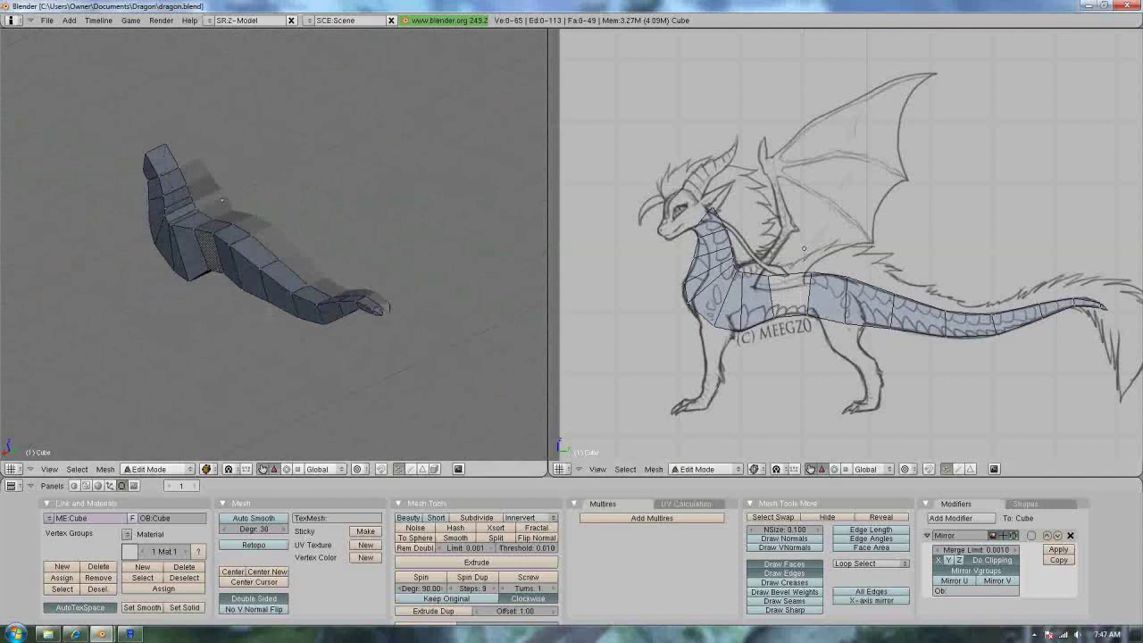
pyautogui.press('KP_7')
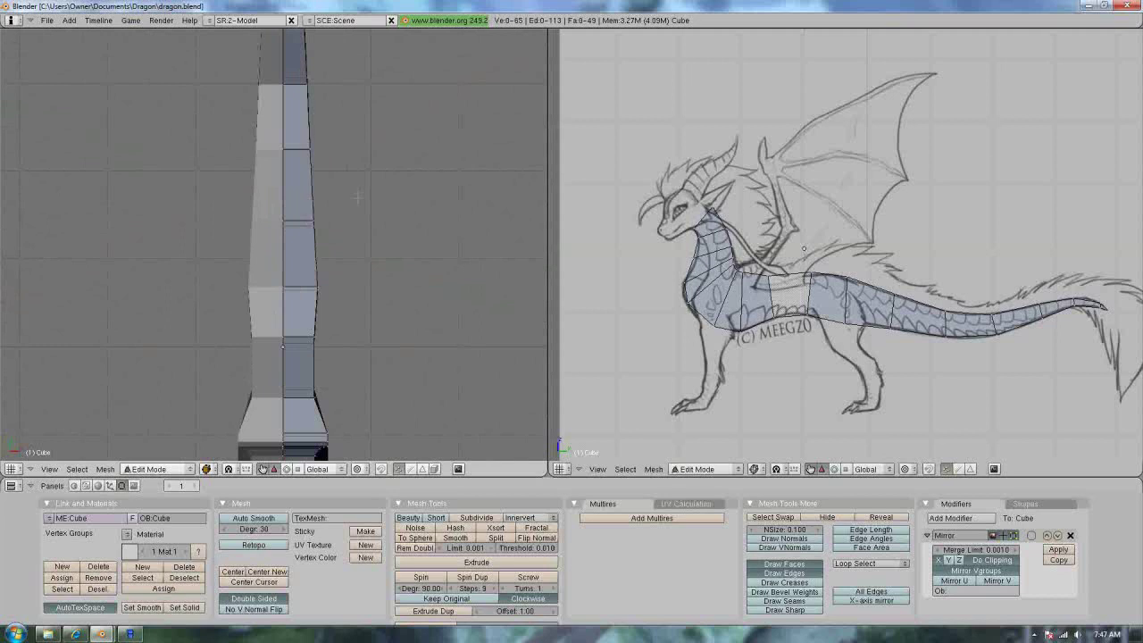
pyautogui.moveTo(358, 196); pyautogui.dragTo(384, 183, button='middle')
pyautogui.press('KP_7')
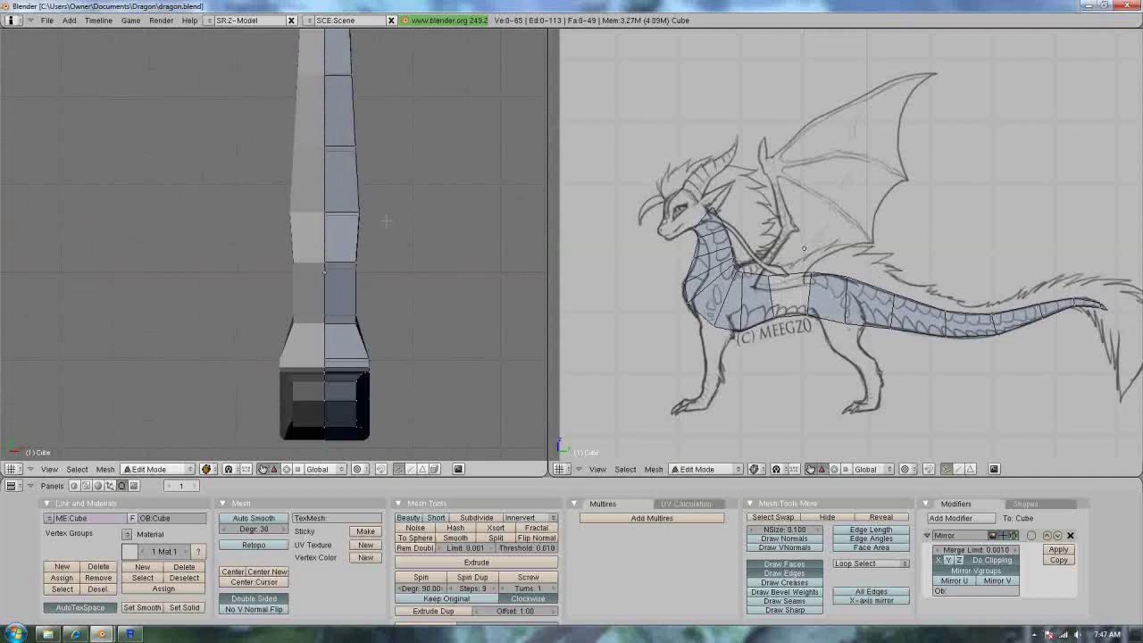
pyautogui.keyDown('shift'); pyautogui.moveTo(369, 159); pyautogui.dragTo(373, 329, button='middle'); pyautogui.keyUp('shift')
pyautogui.keyDown('shift'); pyautogui.moveTo(377, 179); pyautogui.dragTo(391, 321, button='middle'); pyautogui.keyUp('shift')
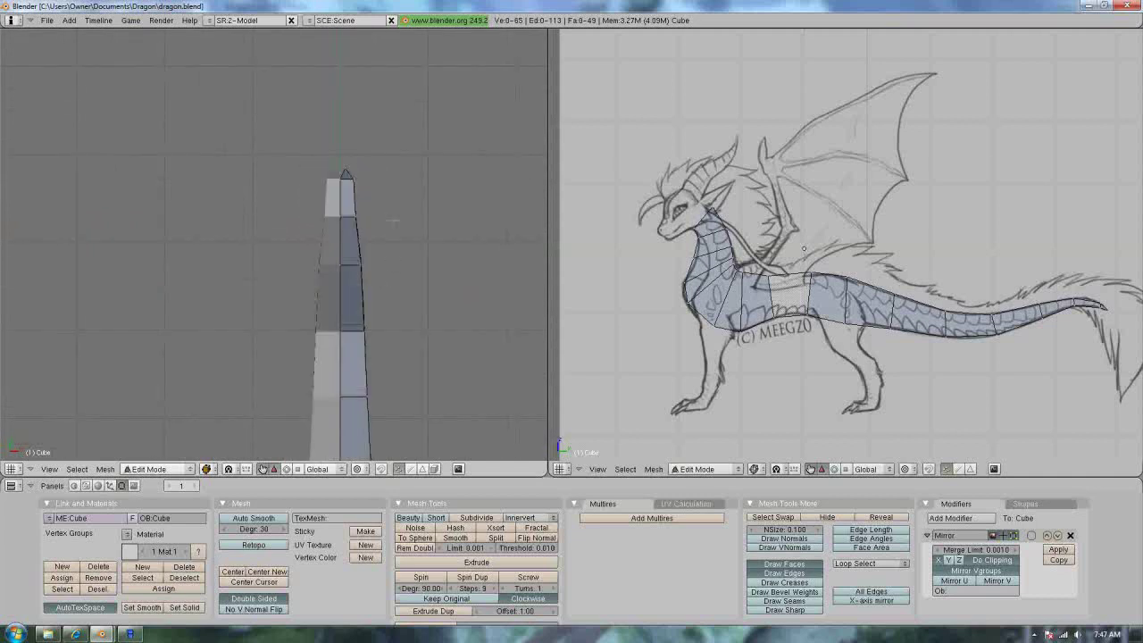
pyautogui.keyDown('shift'); pyautogui.moveTo(408, 253); pyautogui.dragTo(398, 282, button='middle'); pyautogui.keyUp('shift')
pyautogui.scroll(3, 398, 282)
pyautogui.keyDown('shift'); pyautogui.moveTo(431, 186); pyautogui.dragTo(384, 227, button='middle'); pyautogui.keyUp('shift')
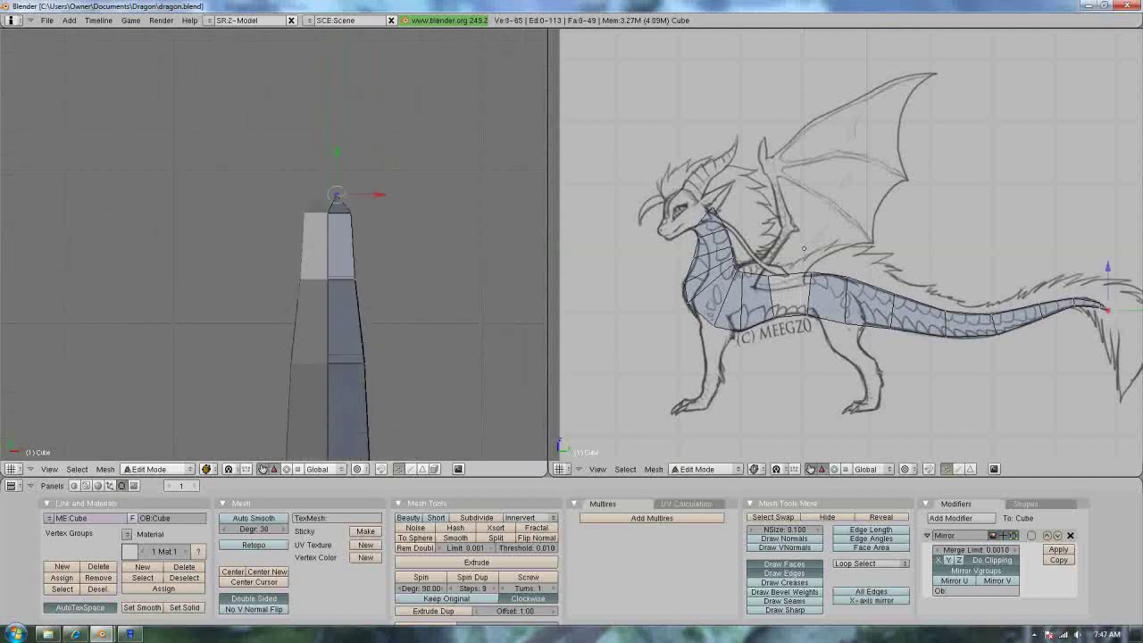
pyautogui.moveTo(379, 195); pyautogui.dragTo(434, 204)
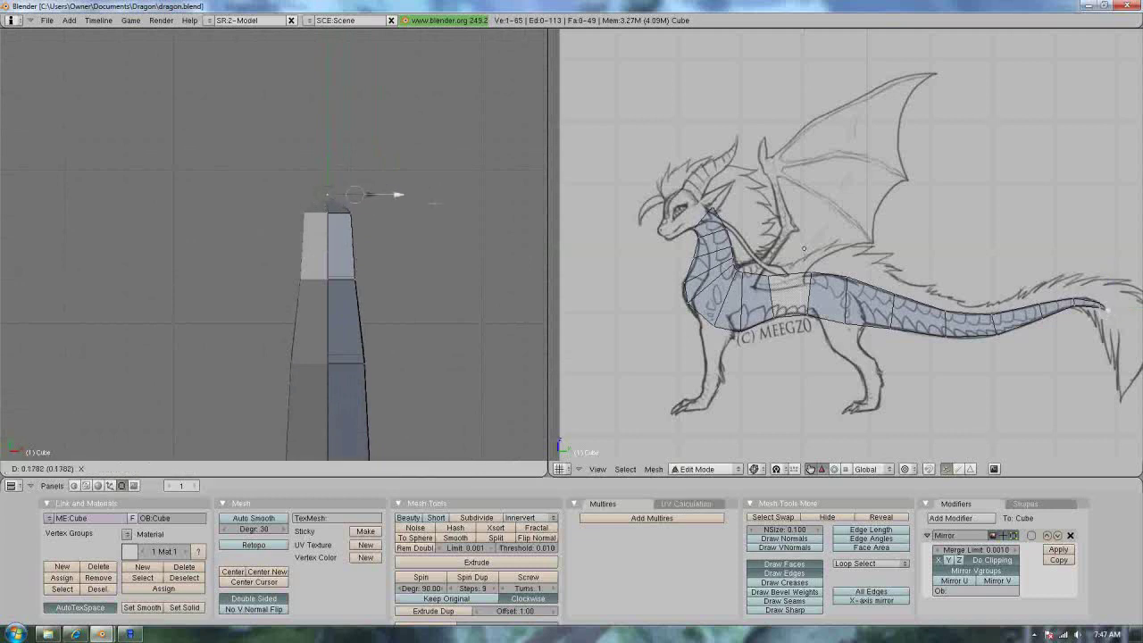
pyautogui.press('Escape')
pyautogui.press('a')
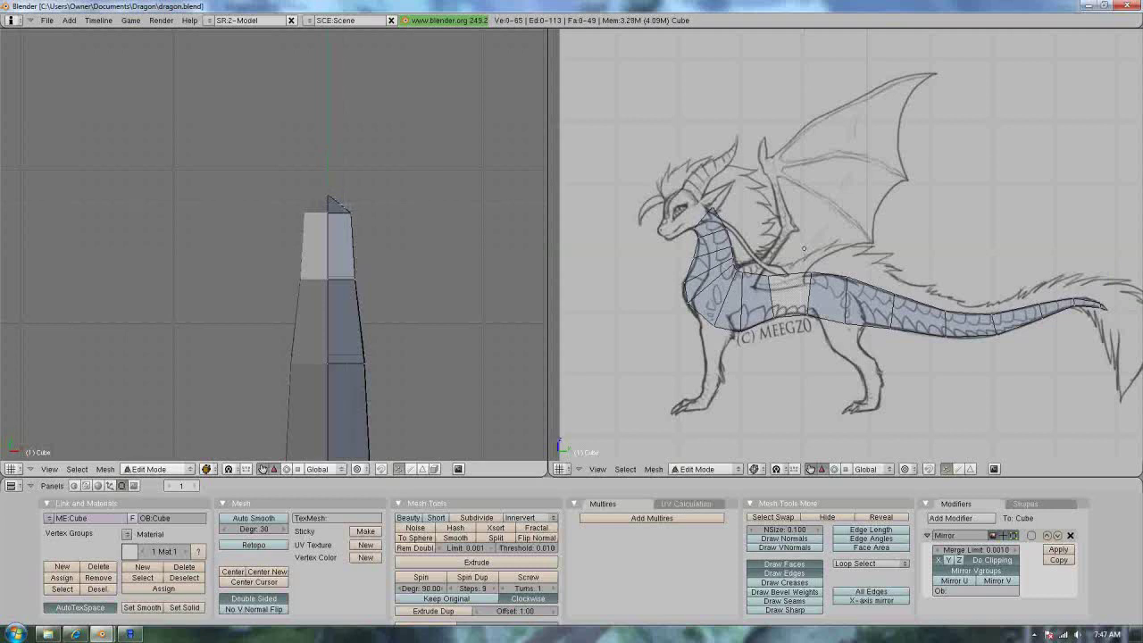
# Taper the tail's end by moving the outer side edges of the three rings nearest the tip inward along X.
pyautogui.rightClick(369, 221)
pyautogui.moveTo(393, 213); pyautogui.dragTo(381, 213)
pyautogui.press('a')
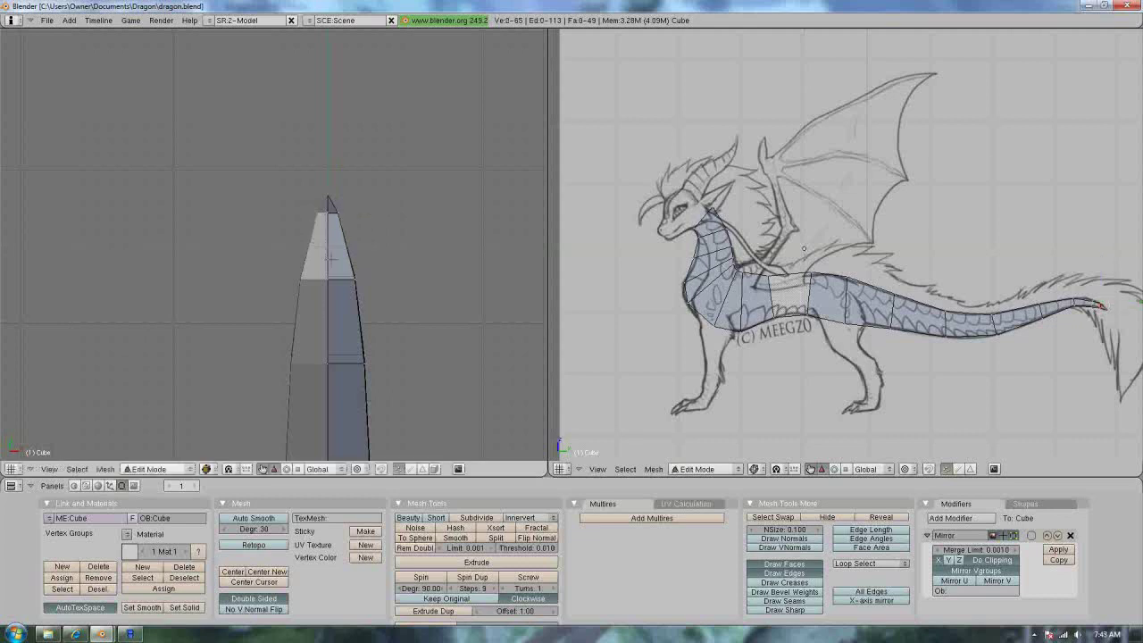
pyautogui.rightClick(376, 297)
pyautogui.keyDown('shift'); pyautogui.moveTo(354, 277); pyautogui.dragTo(357, 211, button='middle'); pyautogui.keyUp('shift')
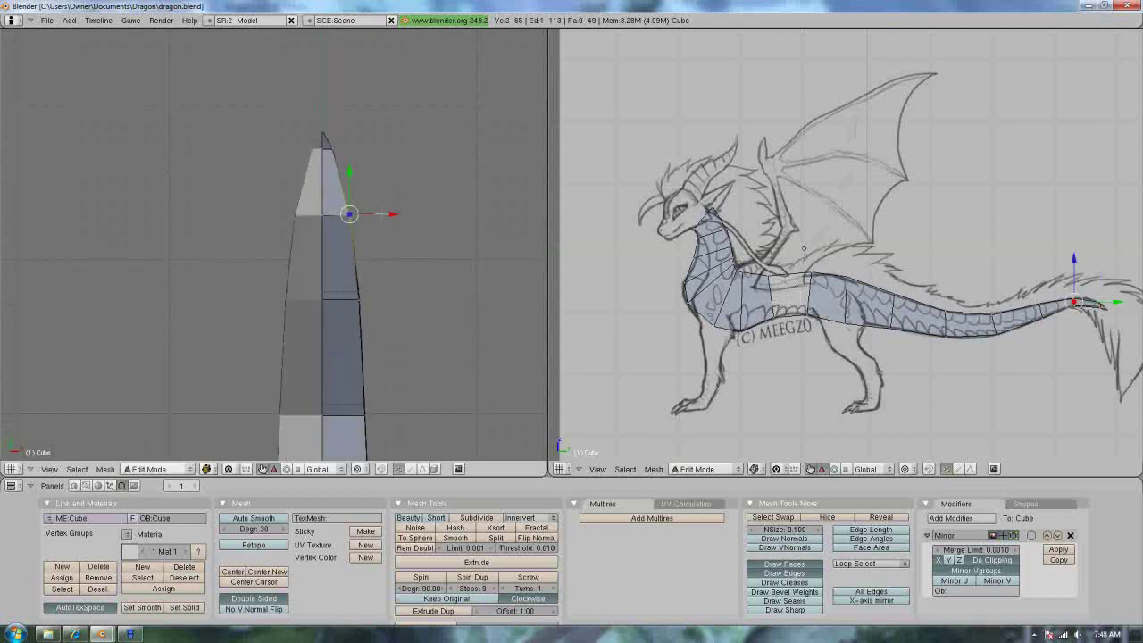
pyautogui.moveTo(393, 212); pyautogui.dragTo(389, 212)
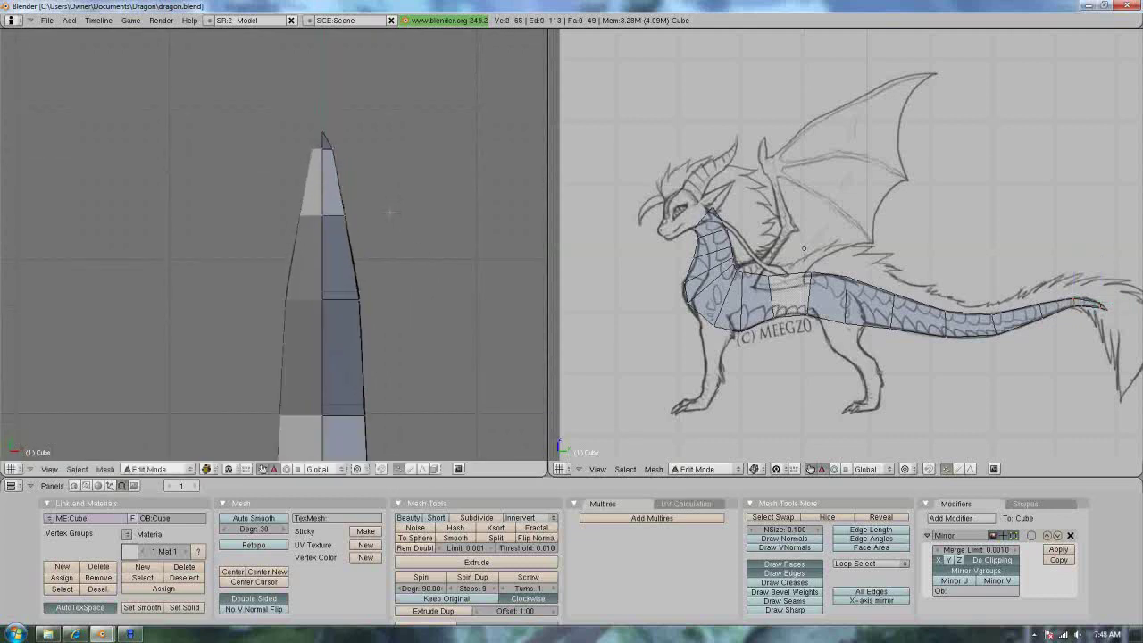
pyautogui.rightClick(356, 278)
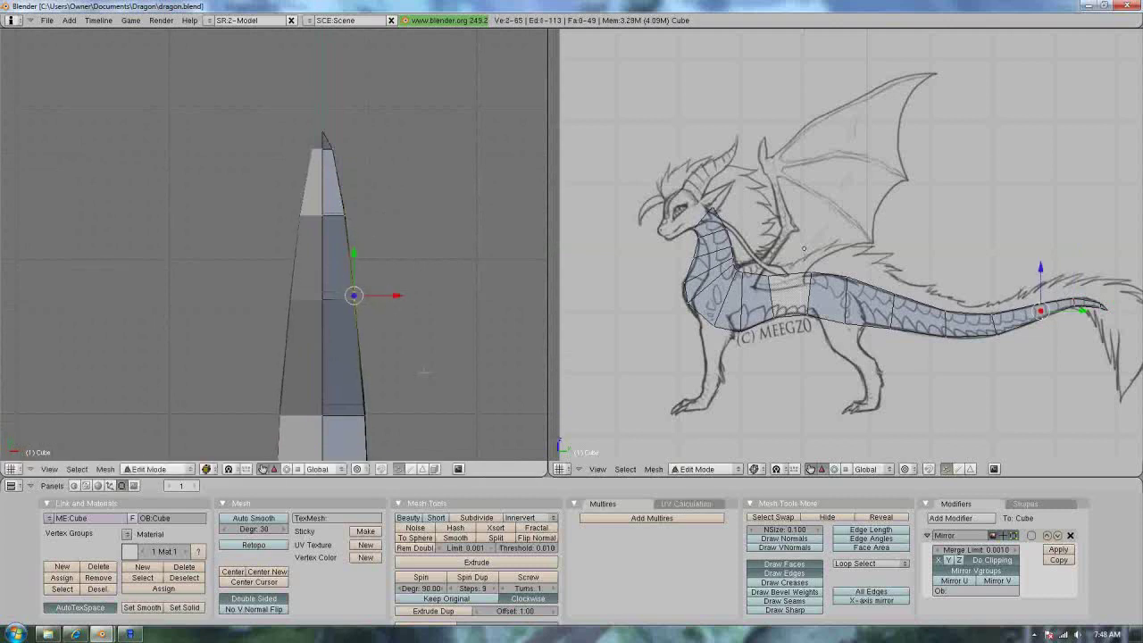
# Move the outer side edge of the fourth ring from the tail tip slightly inward along X.
pyautogui.keyDown('shift'); pyautogui.moveTo(395, 294); pyautogui.dragTo(393, 136, button='middle'); pyautogui.keyUp('shift')
pyautogui.press('a')
pyautogui.rightClick(357, 251)
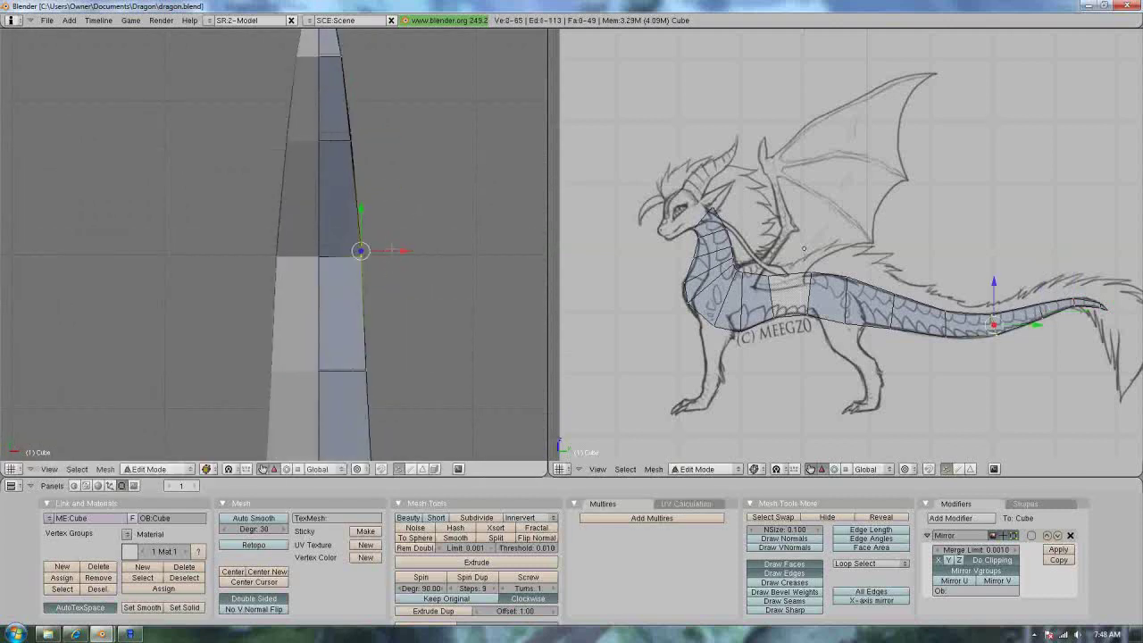
pyautogui.moveTo(399, 251); pyautogui.dragTo(395, 250)
pyautogui.press('a')
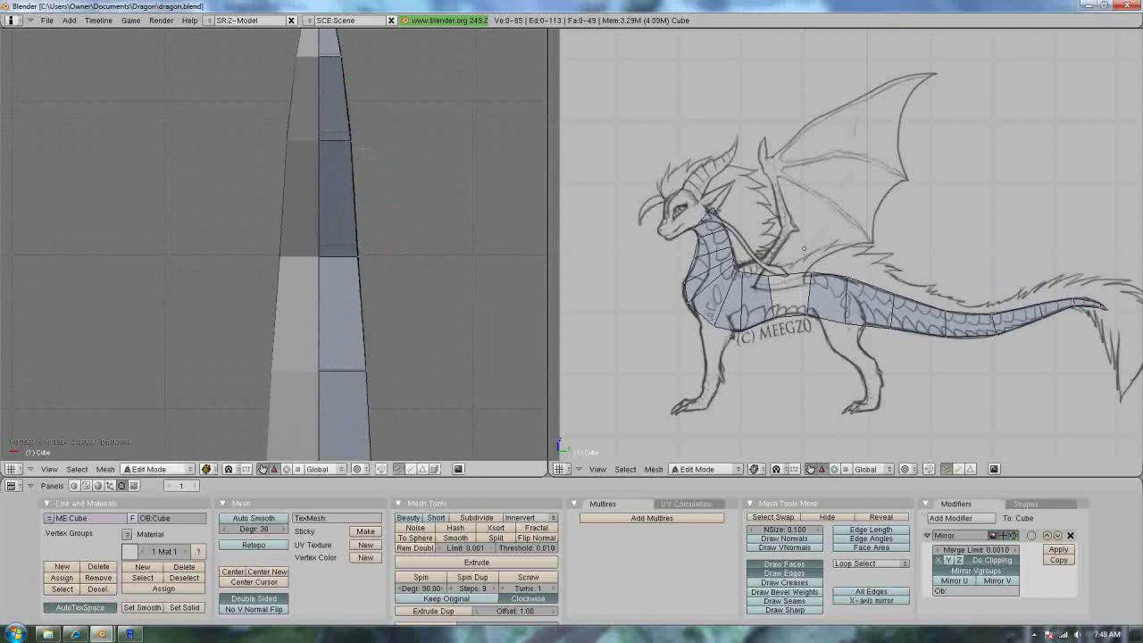
# Nudge the outer side edge of the second ring from the tail tip to smooth the taper.
pyautogui.rightClick(344, 122)
pyautogui.keyDown('shift'); pyautogui.moveTo(394, 116); pyautogui.dragTo(400, 191, button='middle'); pyautogui.keyUp('shift')
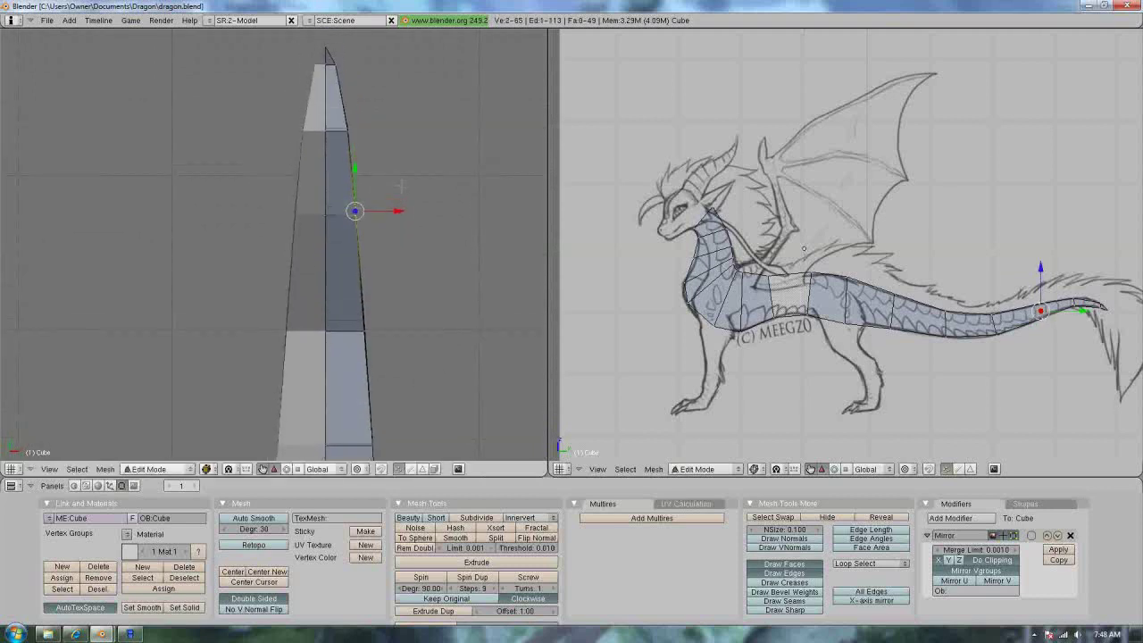
pyautogui.press('a')
pyautogui.rightClick(344, 130)
pyautogui.moveTo(389, 132); pyautogui.dragTo(387, 131)
pyautogui.press('a')
# Adjust the outer side edges of the rings in the thicker part of the tail along X to even its width.
pyautogui.keyDown('shift'); pyautogui.moveTo(417, 310); pyautogui.dragTo(421, 182, button='middle'); pyautogui.keyUp('shift')
pyautogui.keyDown('shift'); pyautogui.moveTo(429, 376); pyautogui.dragTo(419, 242, button='middle'); pyautogui.keyUp('shift')
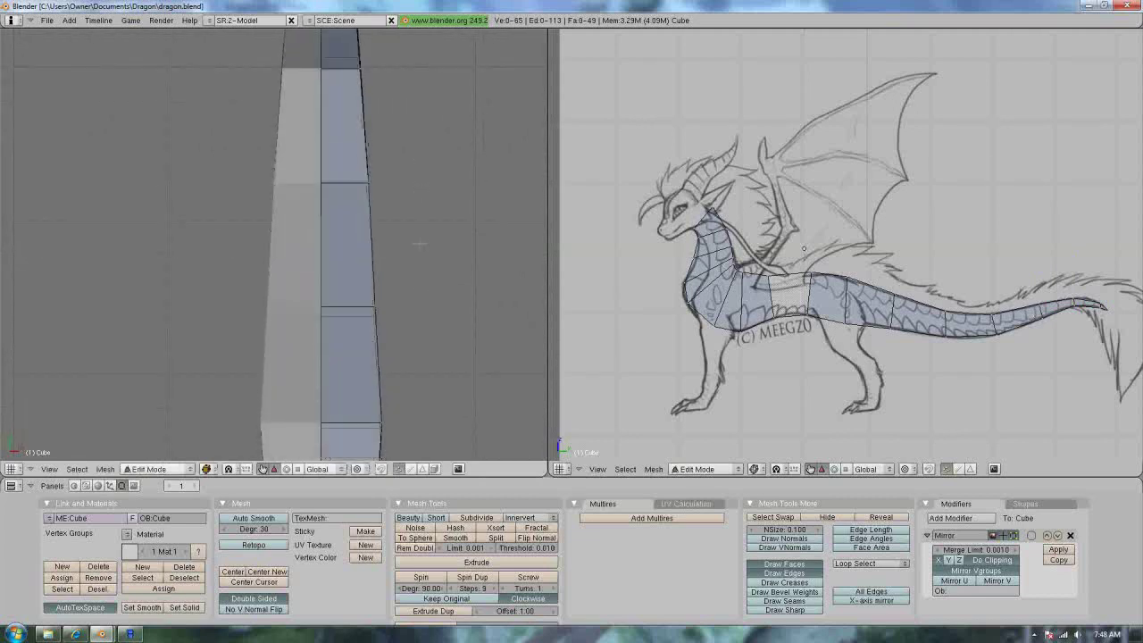
pyautogui.press('a')
pyautogui.press('a')
pyautogui.rightClick(368, 183)
pyautogui.moveTo(410, 182); pyautogui.dragTo(409, 183)
pyautogui.press('a')
pyautogui.keyDown('shift'); pyautogui.moveTo(428, 264); pyautogui.dragTo(393, 222, button='middle'); pyautogui.keyUp('shift')
pyautogui.moveTo(367, 216); pyautogui.dragTo(412, 227)
# Add one centred loop cut around the mid-torso segment behind the chest.
pyautogui.keyDown('shift'); pyautogui.moveTo(435, 394); pyautogui.dragTo(443, 214, button='middle'); pyautogui.keyUp('shift')
pyautogui.scroll(-3, 441, 219)
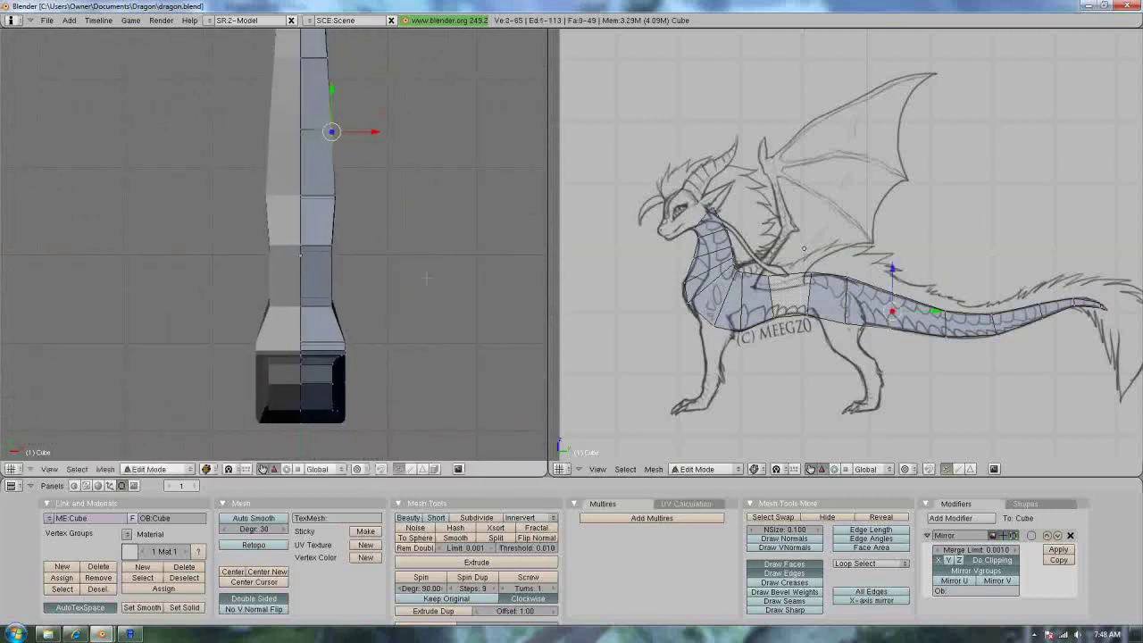
pyautogui.moveTo(416, 282)
pyautogui.keyDown('shift'); pyautogui.mouseDown(button='middle')
pyautogui.moveTo(422, 239)
pyautogui.moveTo(399, 297)
pyautogui.mouseUp(button='middle'); pyautogui.keyUp('shift')
pyautogui.scroll(3, 421, 239)
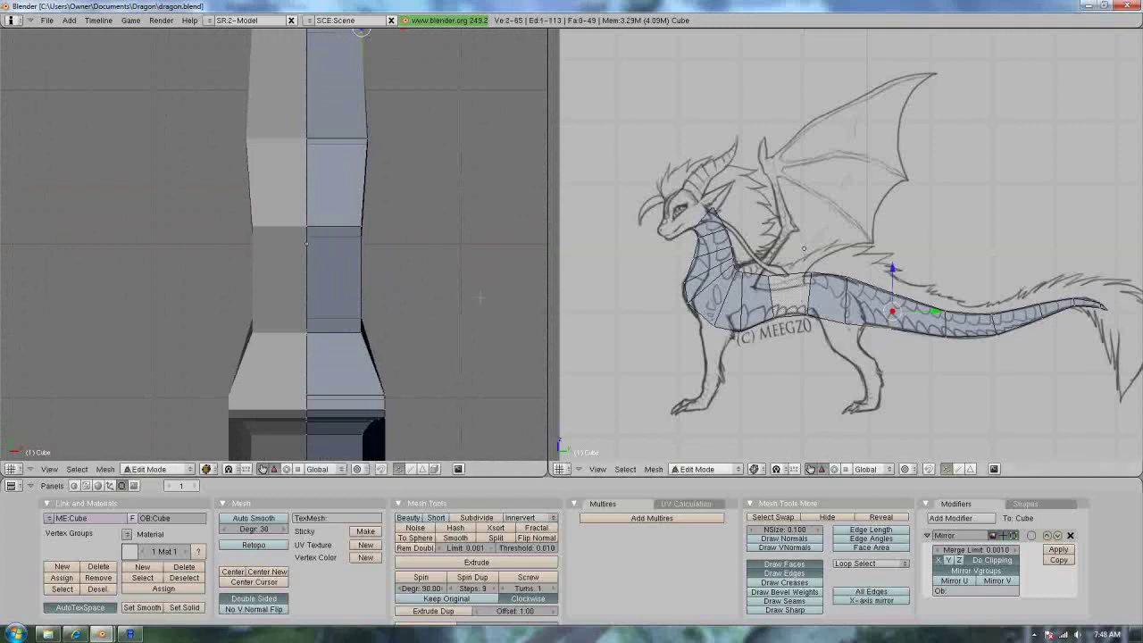
pyautogui.press('k')
pyautogui.click(279, 283)
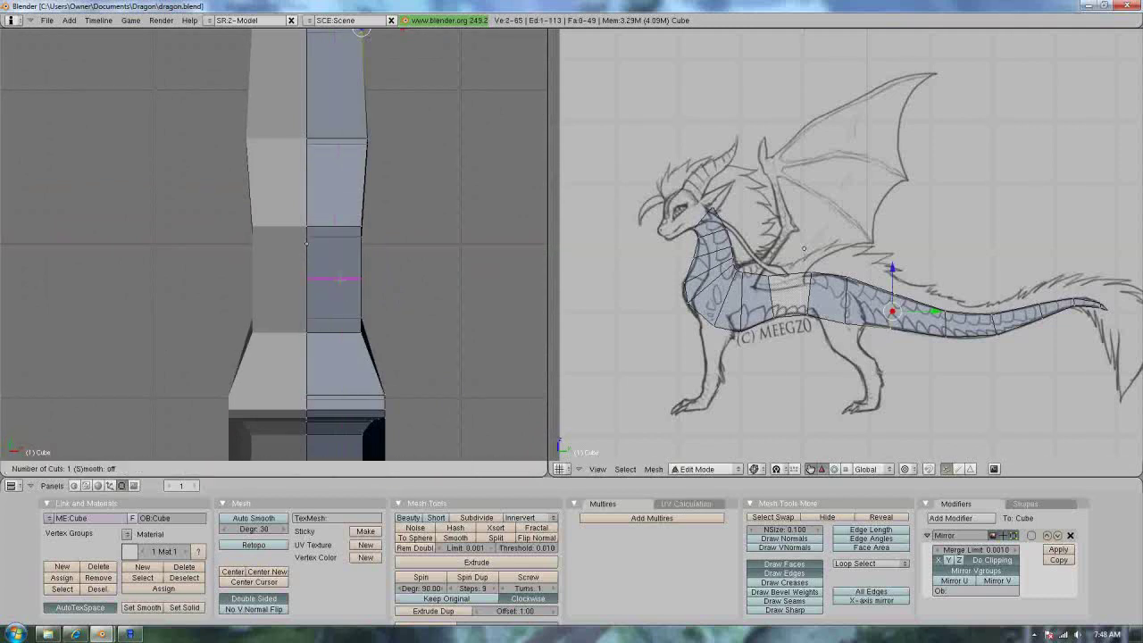
pyautogui.click(339, 279)
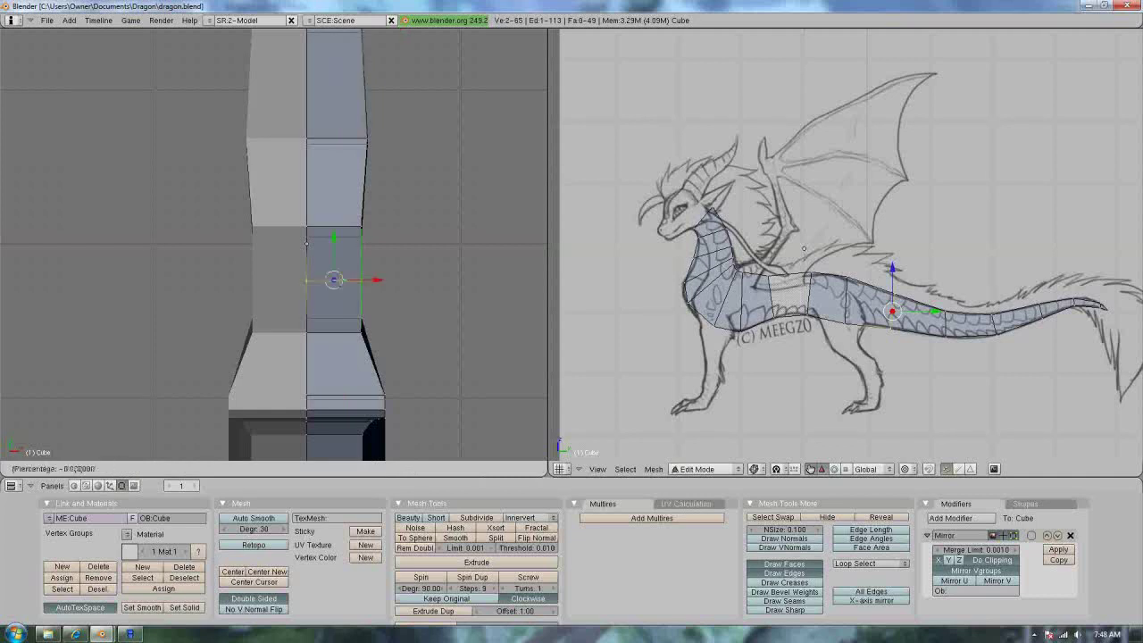
pyautogui.click(401, 282)
# Move the new torso loop slightly inward along X and scale it down along Z to match the drawn belly.
pyautogui.moveTo(378, 280); pyautogui.dragTo(373, 281)
pyautogui.scroll(5, 698, 286)
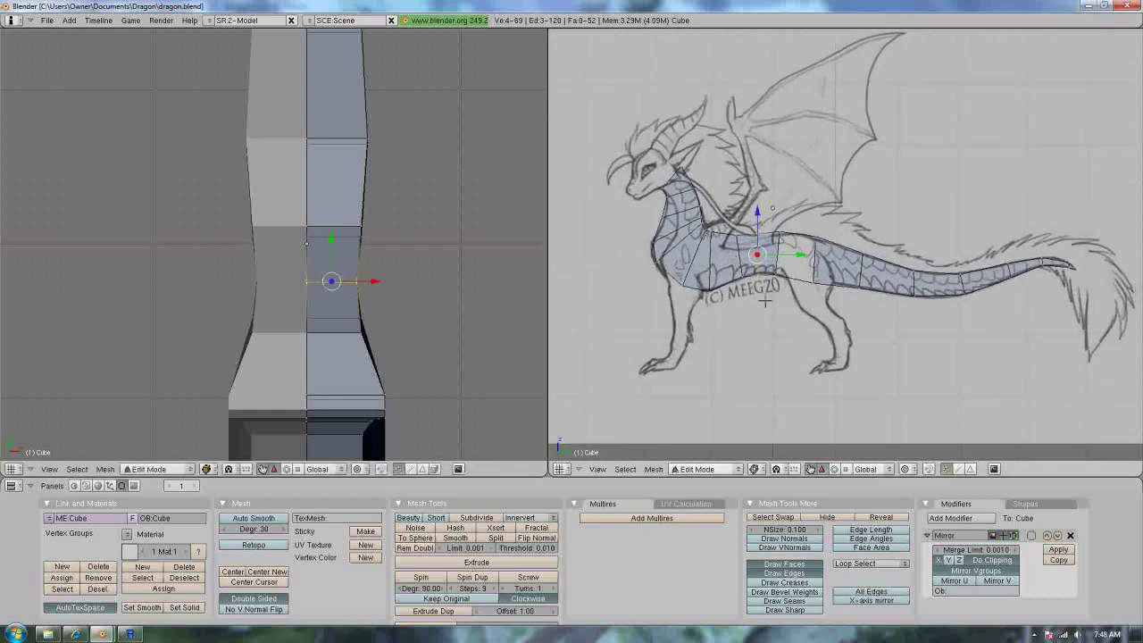
pyautogui.keyDown('shift'); pyautogui.moveTo(697, 286); pyautogui.dragTo(808, 308, button='middle'); pyautogui.keyUp('shift')
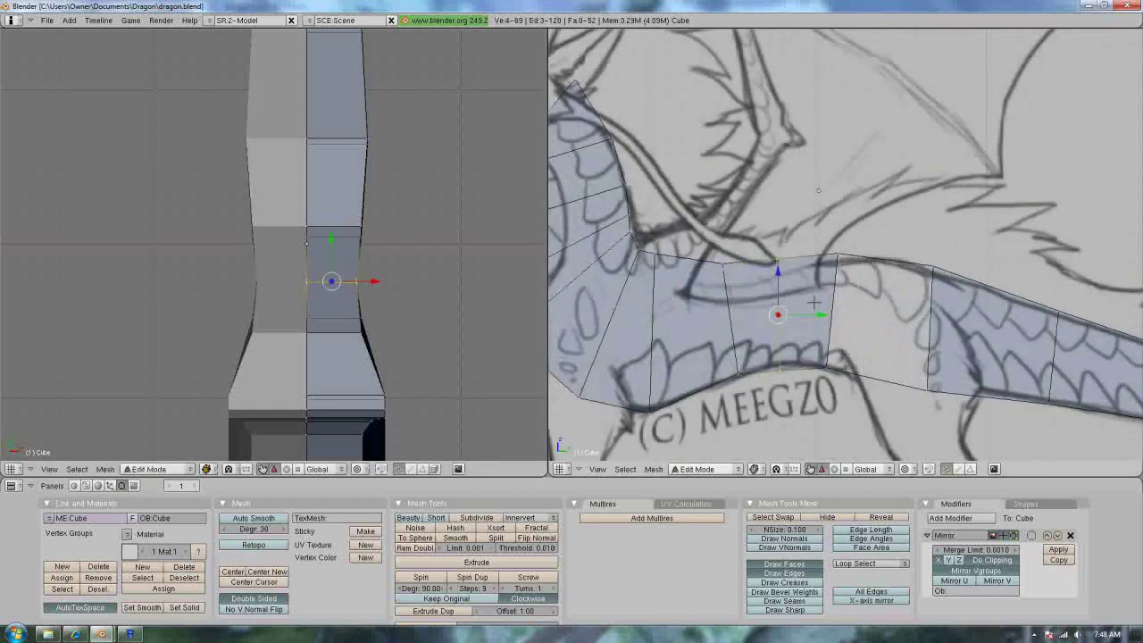
pyautogui.press('s')
pyautogui.press('z')
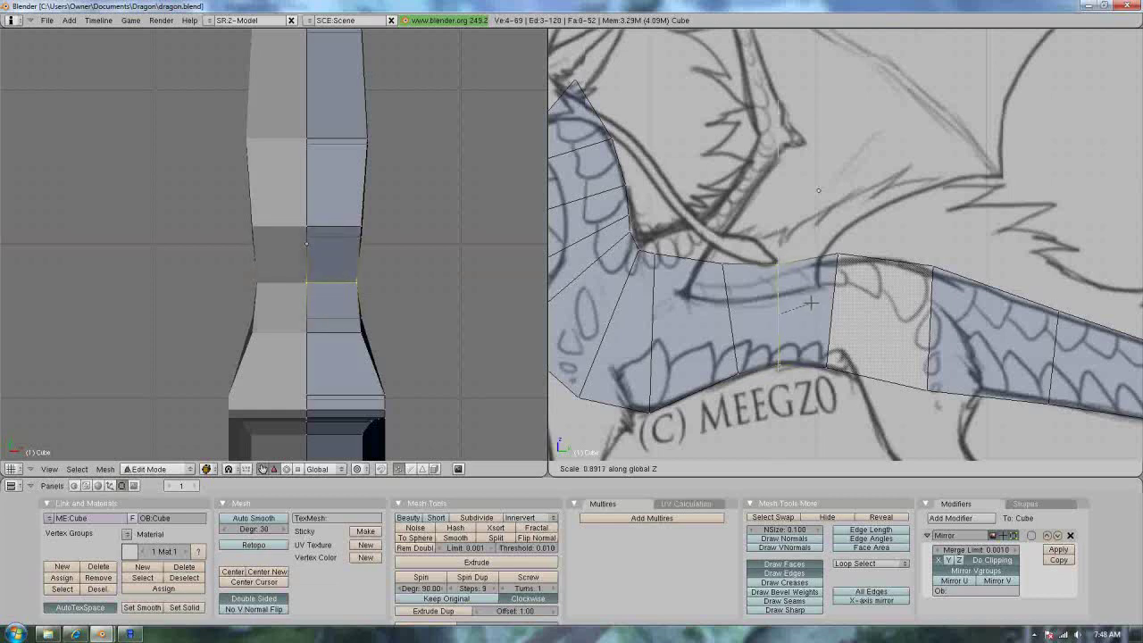
pyautogui.click(809, 303)
pyautogui.scroll(-3, 893, 300)
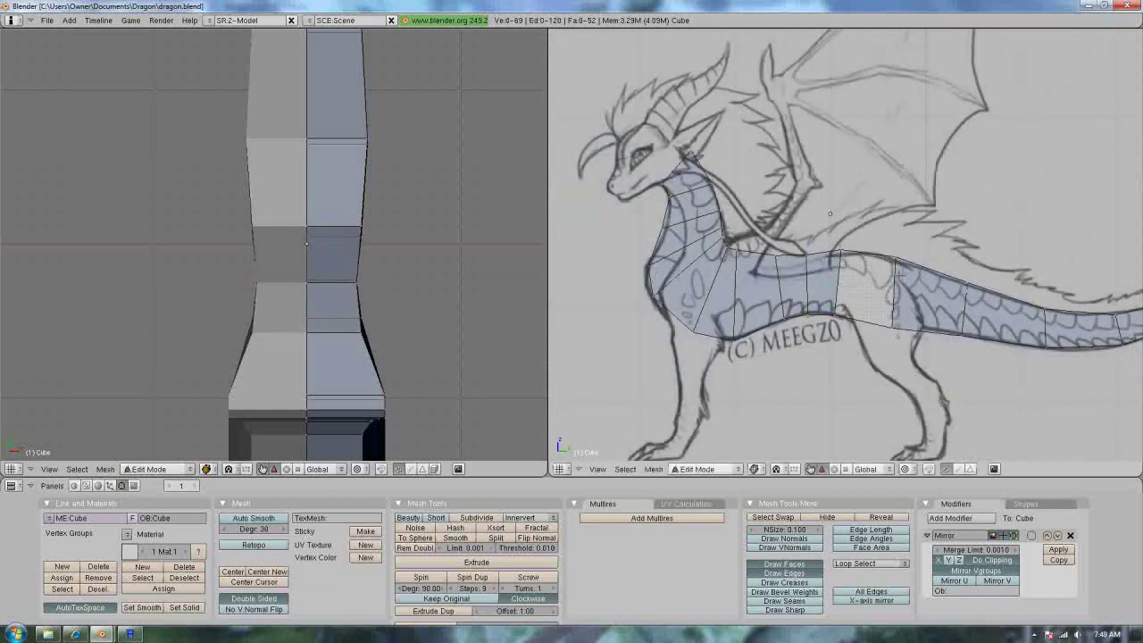
pyautogui.scroll(2, 829, 213)
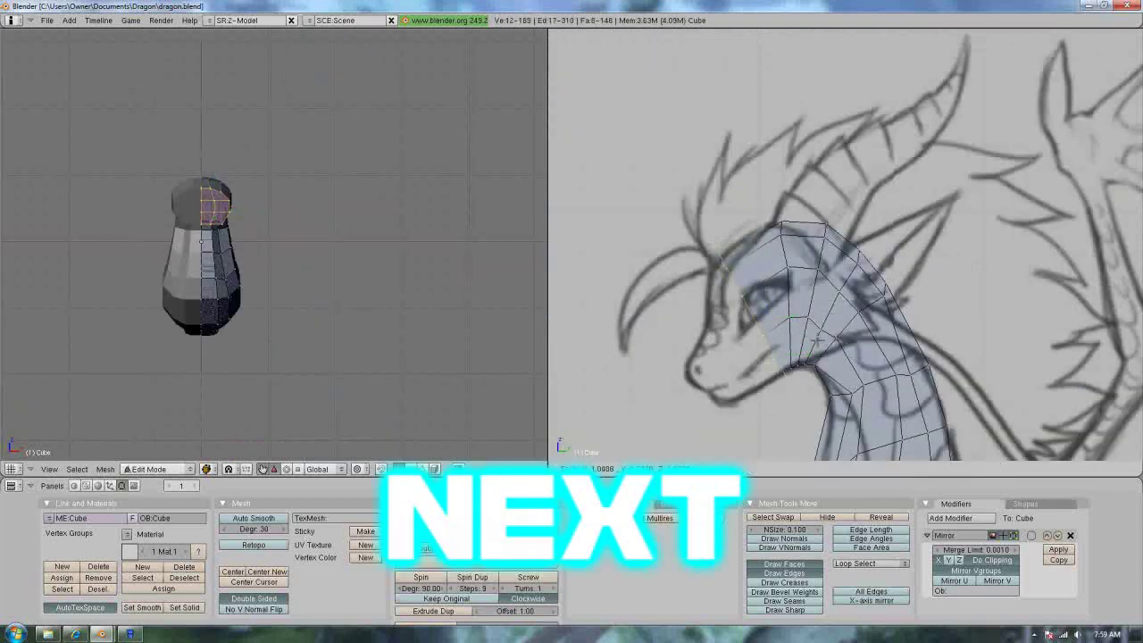
# Finish scaling and shifting the head's front faces, extrude them as a region toward the snout, and scale the new end along X.
pyautogui.click(817, 340)
pyautogui.moveTo(755, 265); pyautogui.dragTo(754, 270)
pyautogui.press('e')
pyautogui.click(752, 271)
pyautogui.click(724, 287)
pyautogui.press('s')
pyautogui.press('x')
pyautogui.click(835, 368)
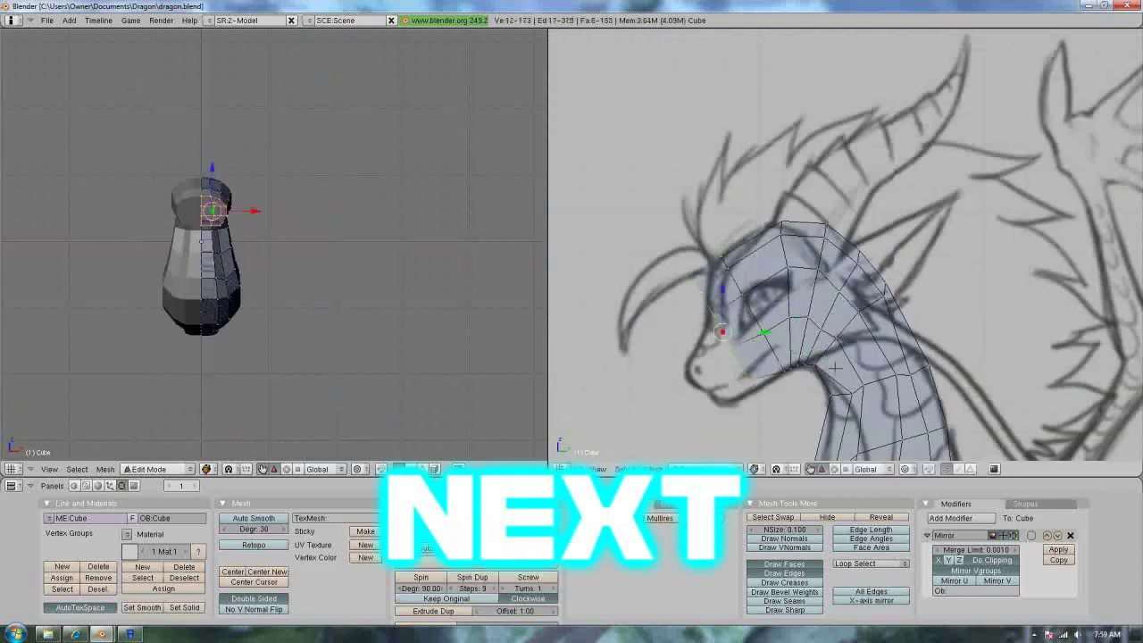